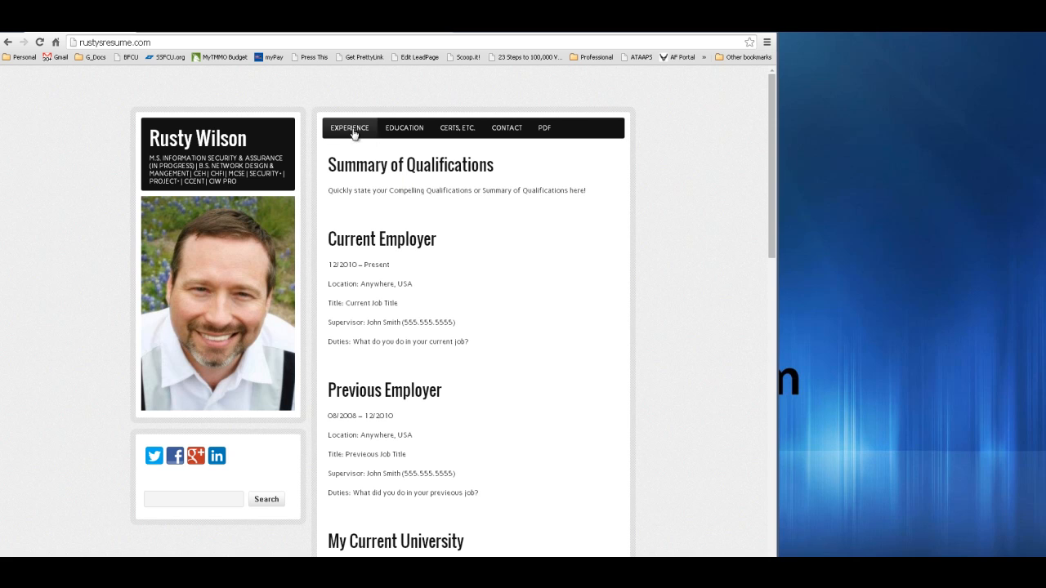
- Tour the résumé site's Experience, Education, Certs, etc. and Contact Me pages
left_click(353, 131)
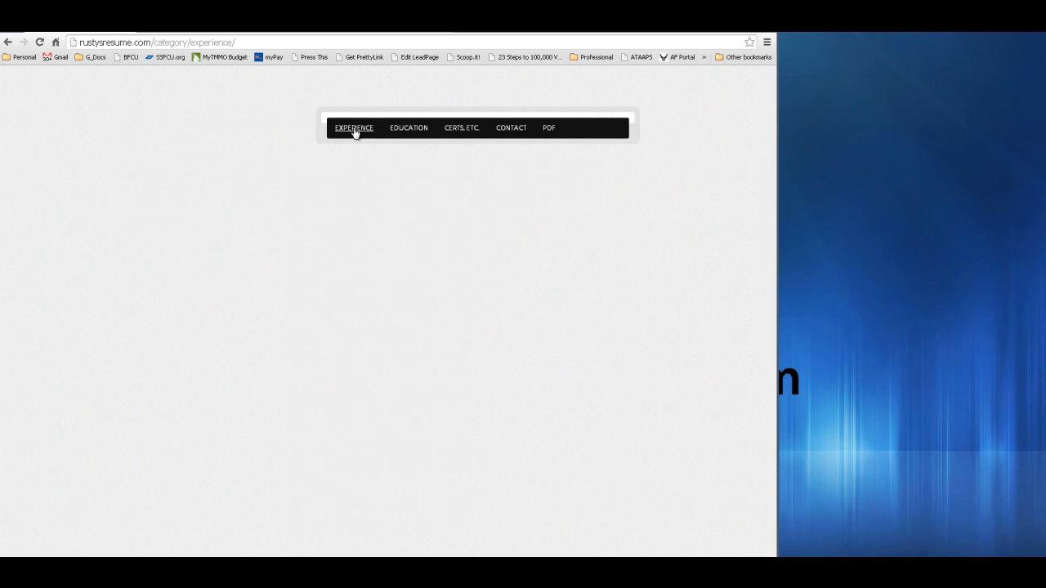
left_click(399, 133)
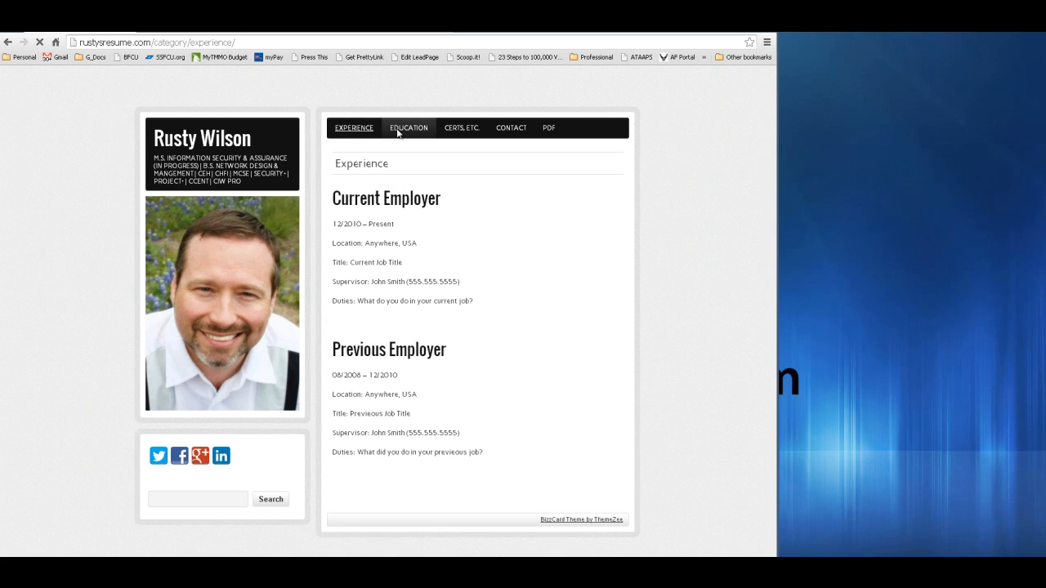
left_click(463, 131)
left_click(507, 136)
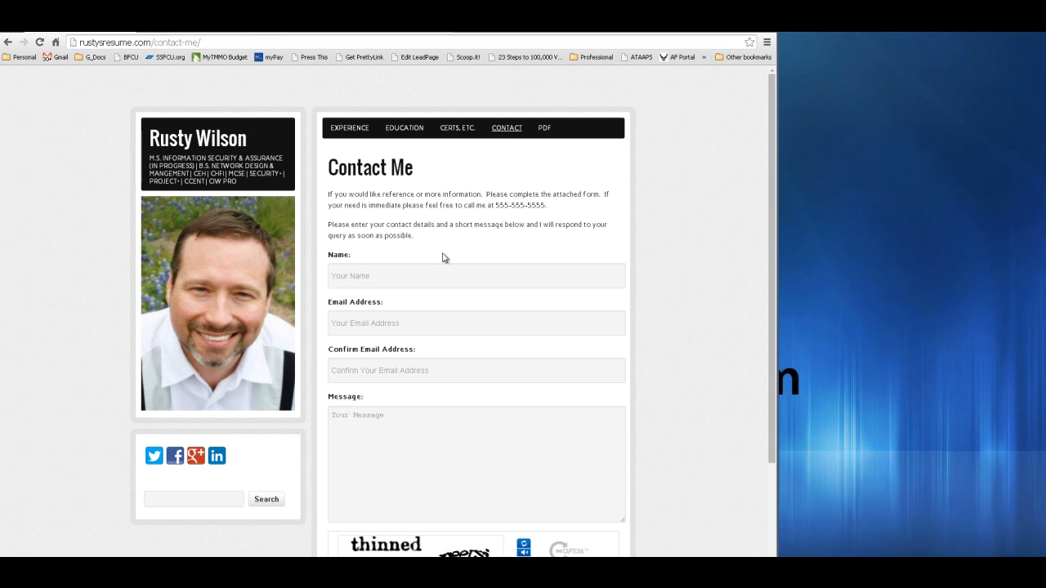
- Revisit the Certs, Education and Experience pages, then return to the résumé home page
left_click(457, 129)
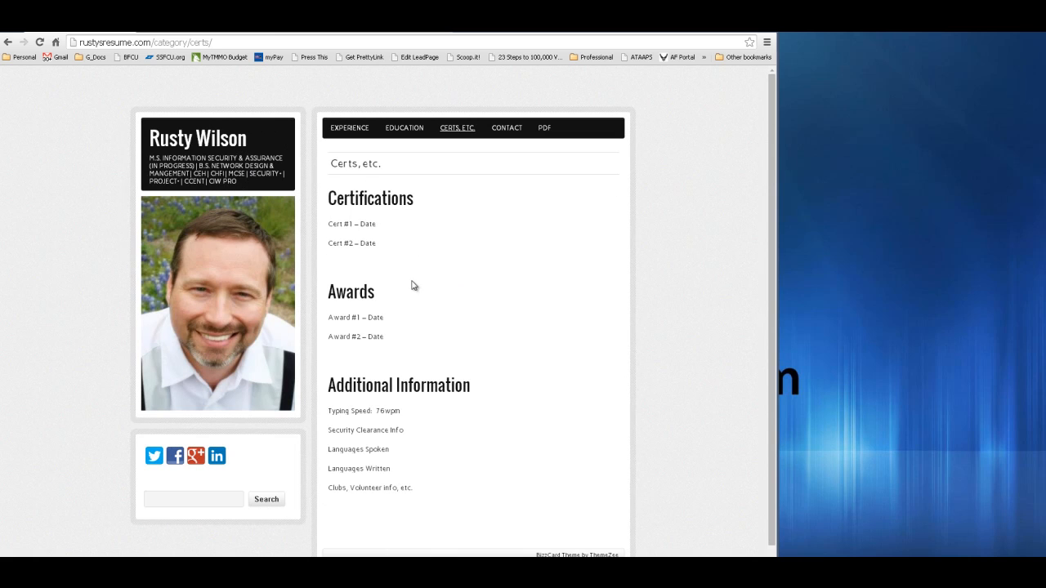
left_click(406, 134)
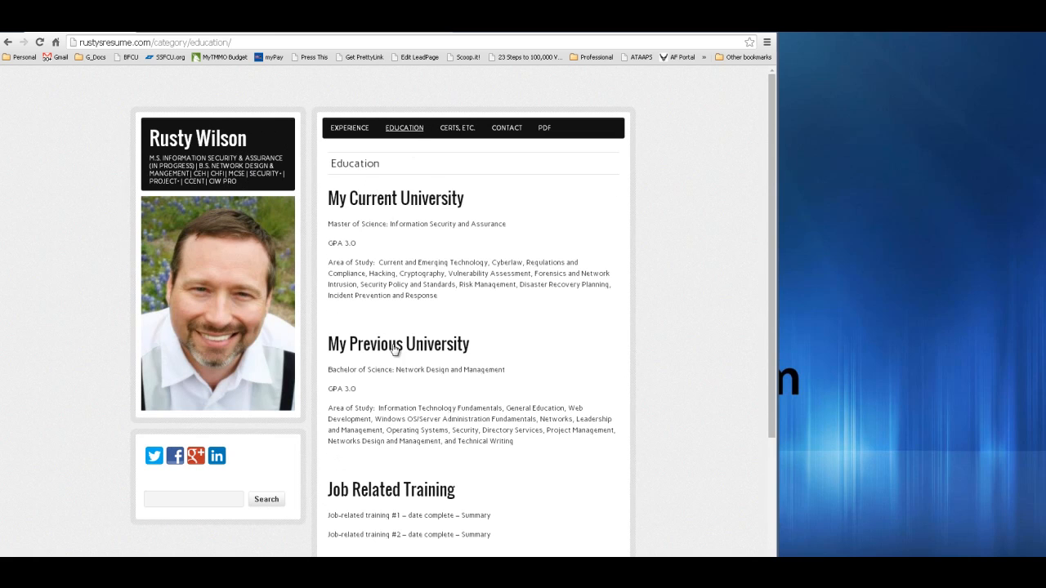
scroll(561, 483, "down", 3)
scroll(561, 484, "up", 5)
left_click(354, 133)
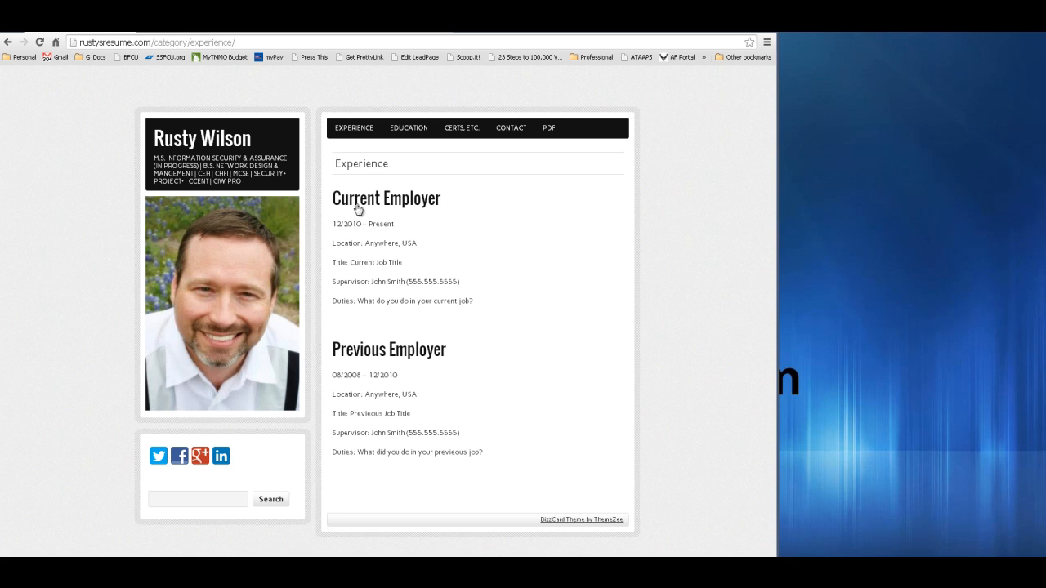
left_click(233, 140)
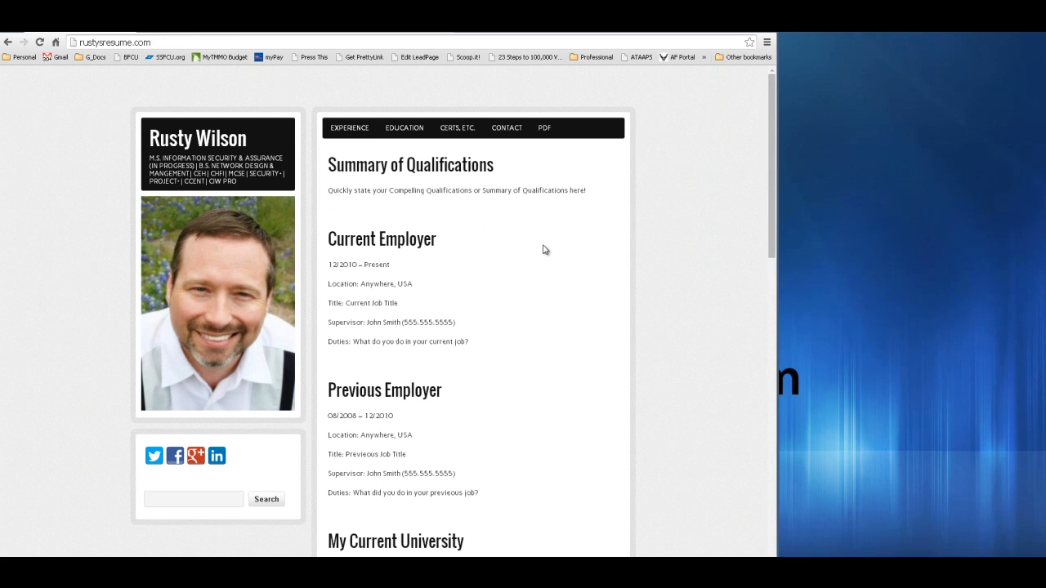
scroll(580, 251, "down", 8)
scroll(577, 253, "up", 3)
scroll(578, 254, "up", 5)
- View the Sample-Resume.pdf, return to the résumé site, and switch to Cyber Career Coach
left_click(543, 128)
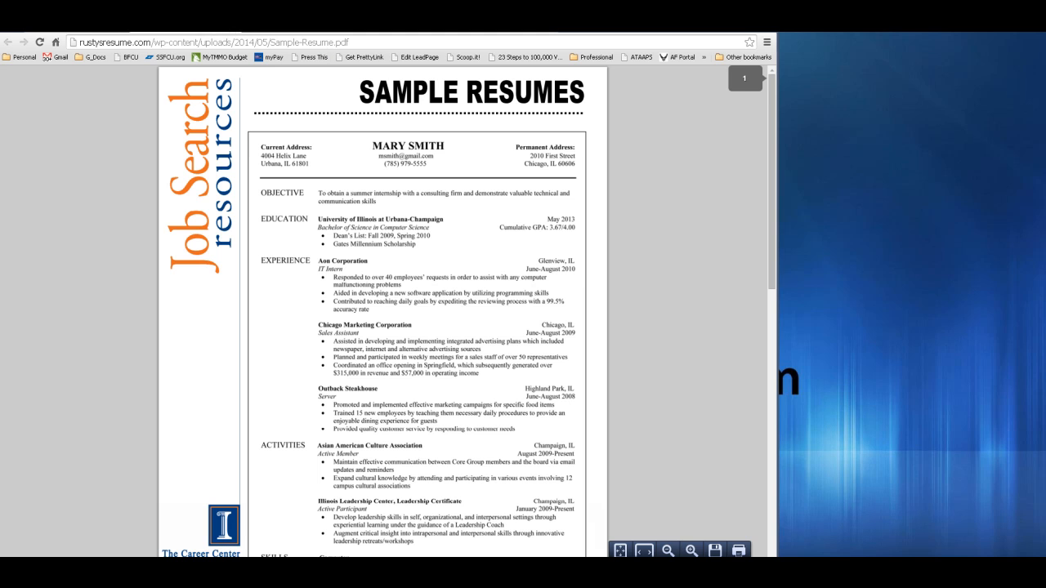
key("alt+Left")
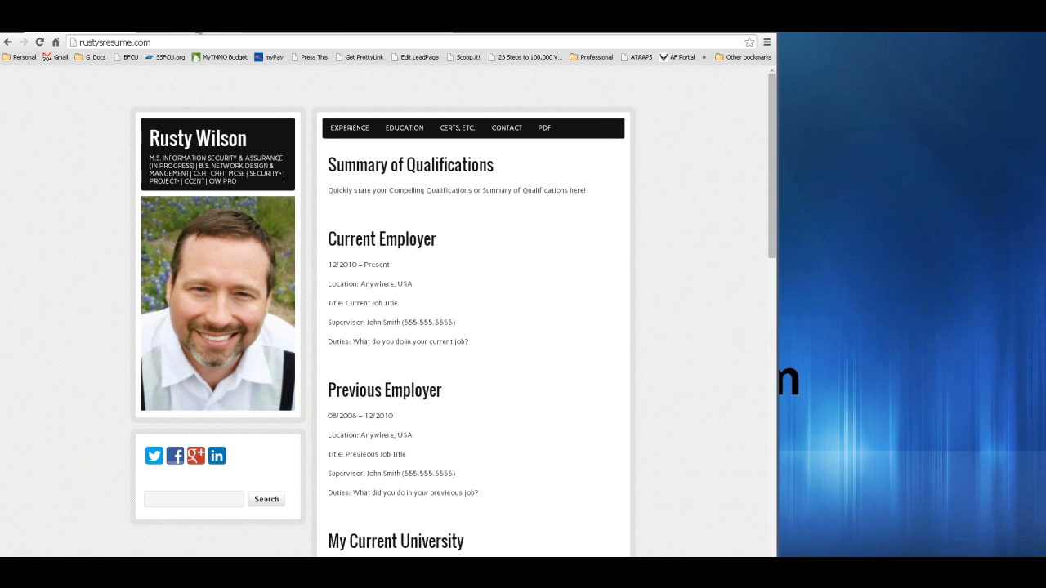
left_click(197, 33)
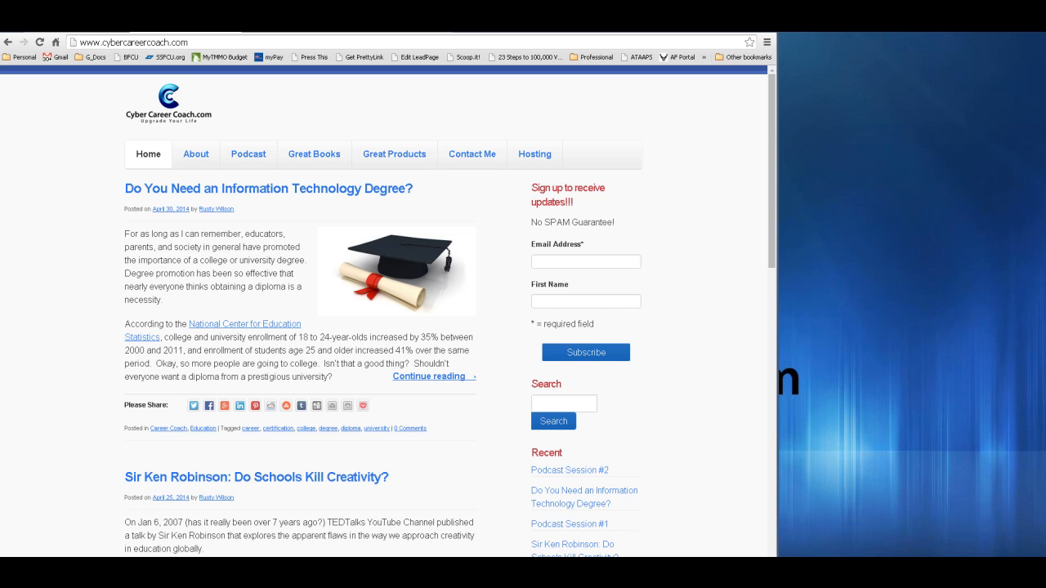
- Switch to the Namecheap tab showing its domain search home page
left_click(283, 32)
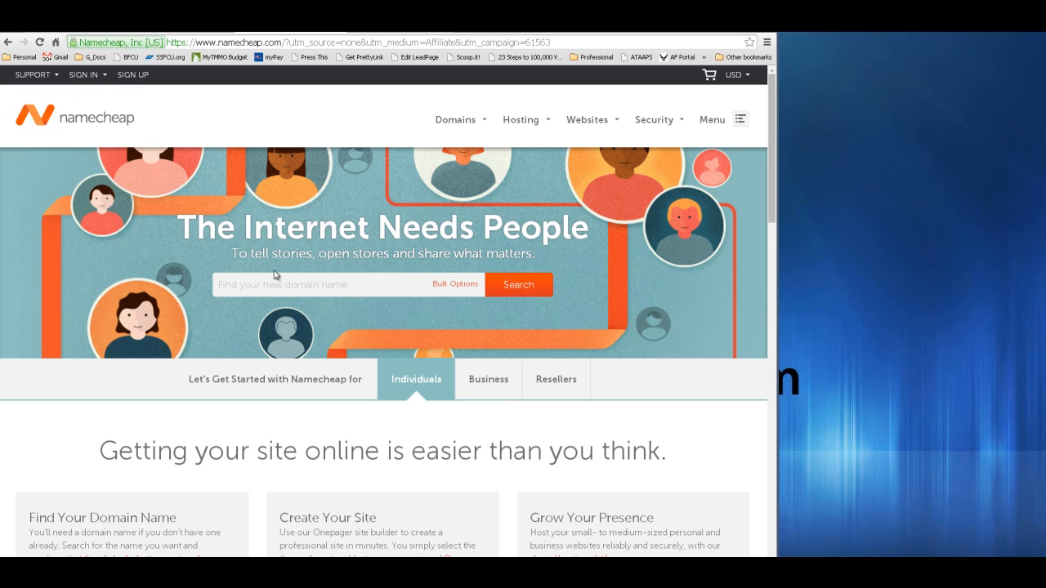
- Search Namecheap for the domain 'billsresume'
left_click(344, 288)
type("billsresume")
key("Return")
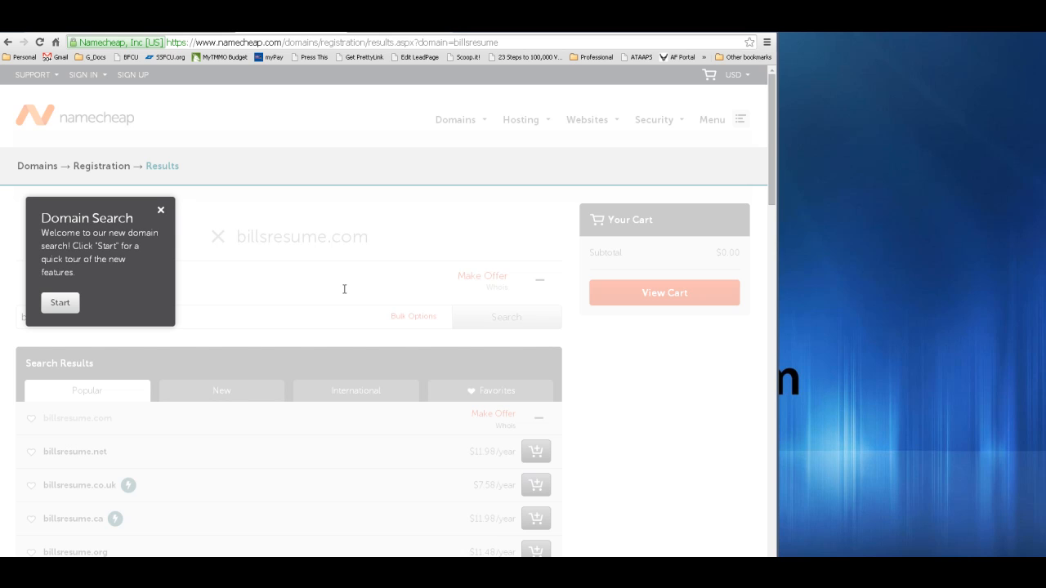
- Close the Domain Search tour popup and select the 'billsresume' search text for replacement
left_click(160, 211)
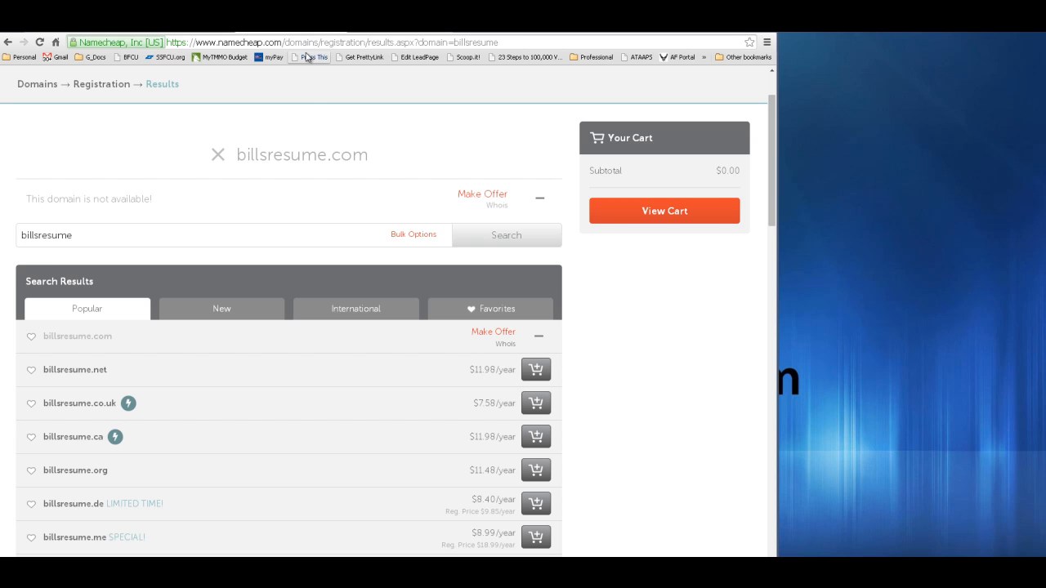
scroll(376, 189, "up", 1)
left_click(309, 319)
left_click_drag(283, 318, 8, 312)
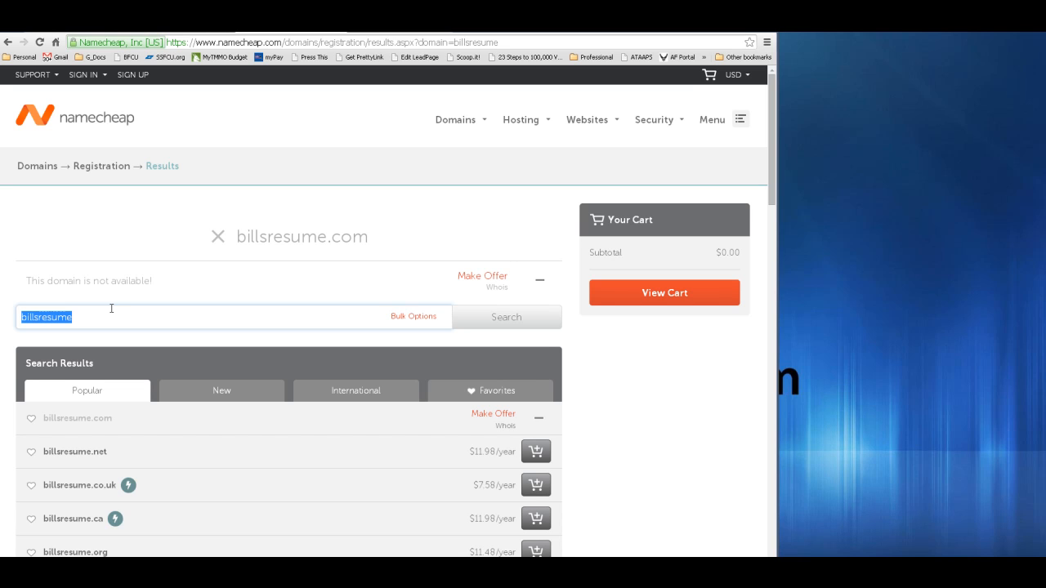
- Search for the ITexpert-plus-name .com domain and confirm it is available at $10.69/year
type("IT")
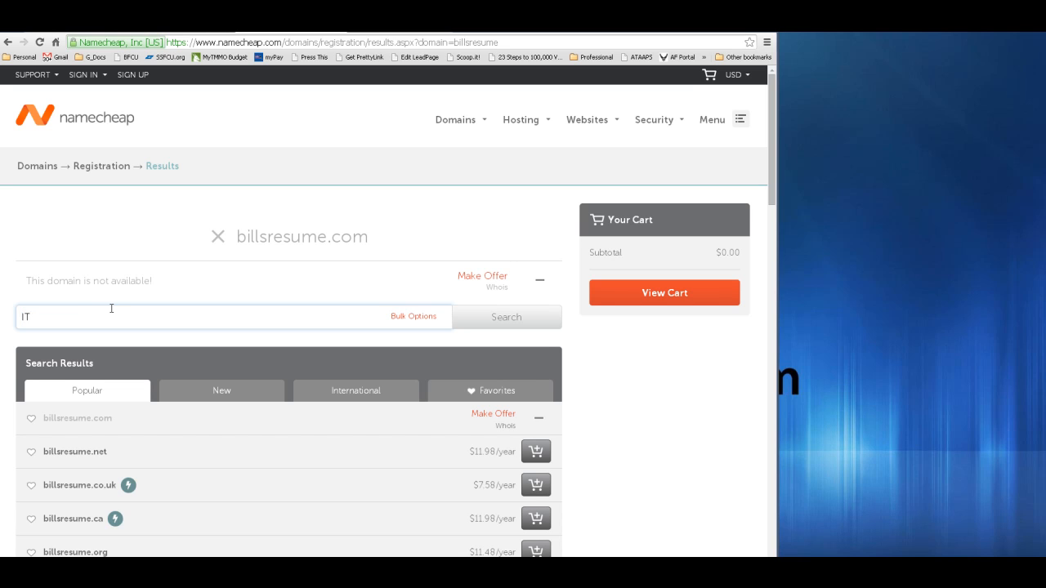
type("expertjohnsmith")
key("Return")
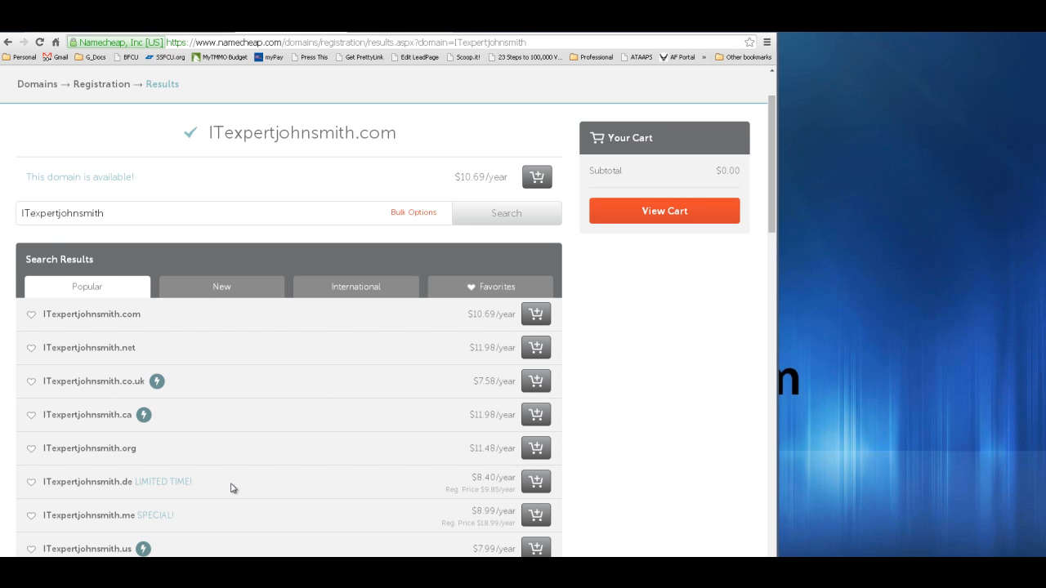
scroll(232, 488, "down", 1)
scroll(242, 469, "up", 2)
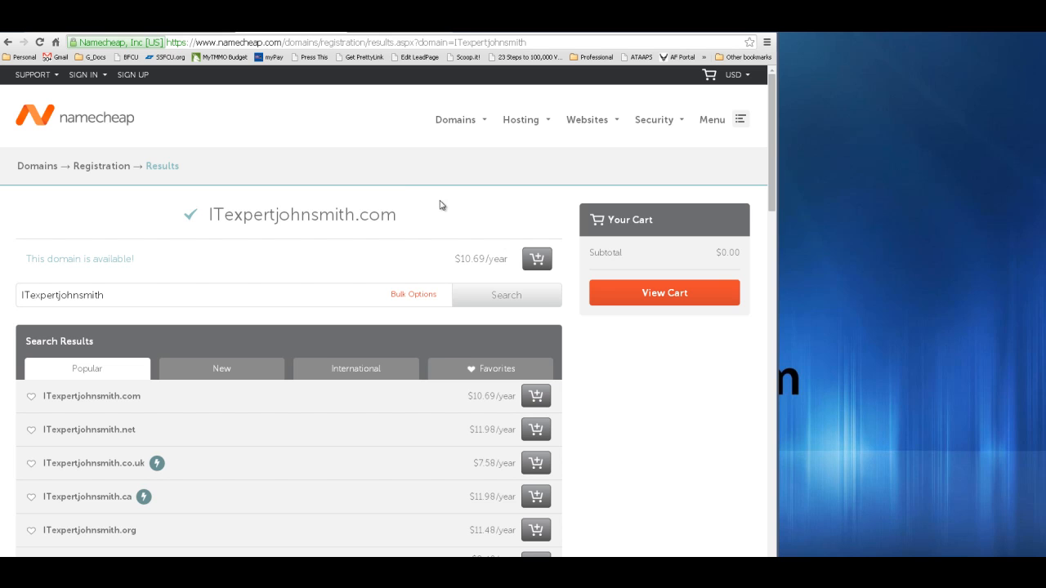
- Add the ITexpert-name .com domain to the cart and review it at $10.87 with WhoisGuard
left_click(538, 258)
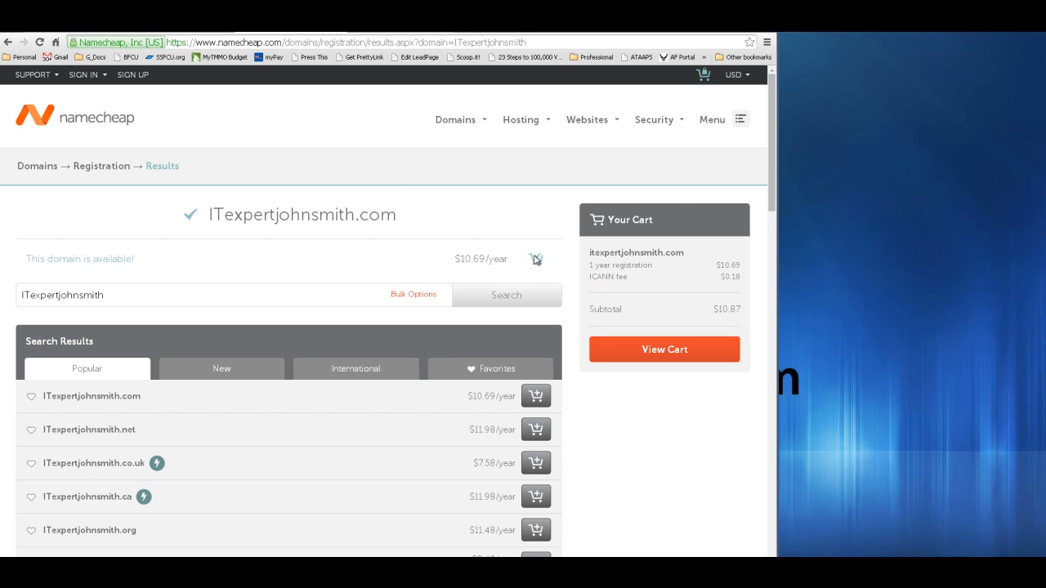
left_click(678, 351)
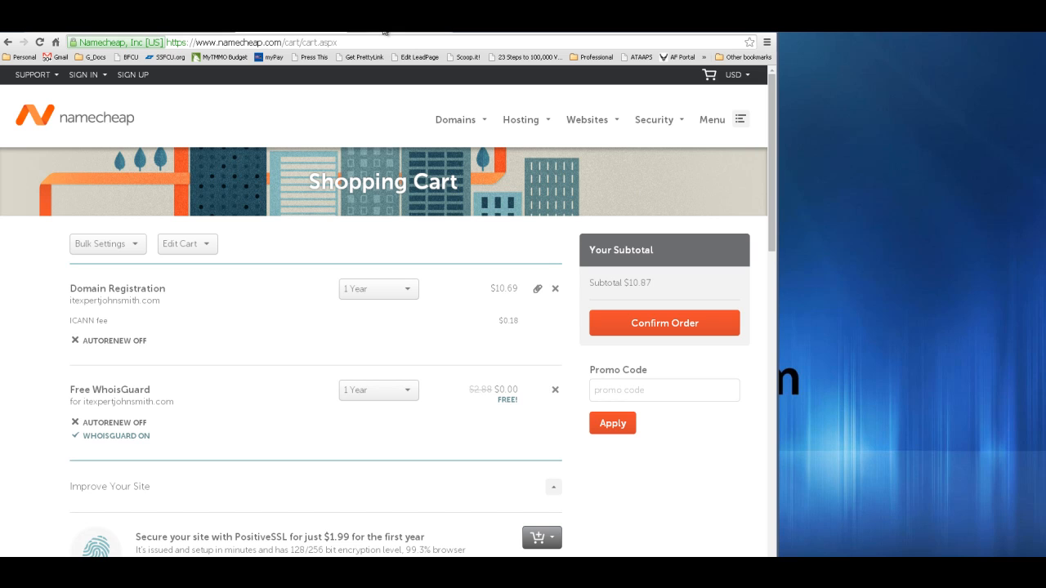
left_click(175, 33)
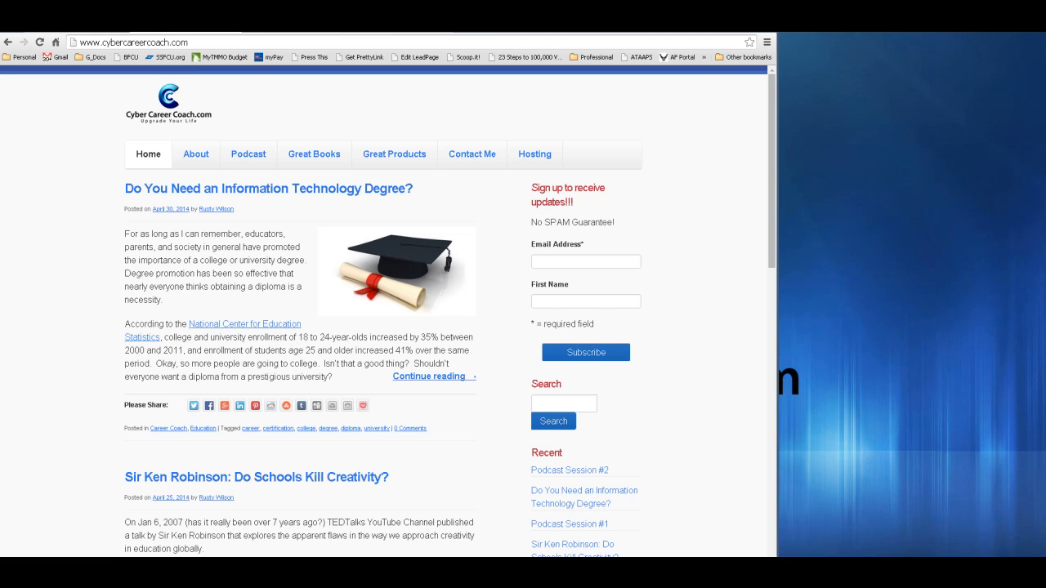
- Order Monthly Resume Hosting with the Domain type, accepting the terms of service
left_click(543, 157)
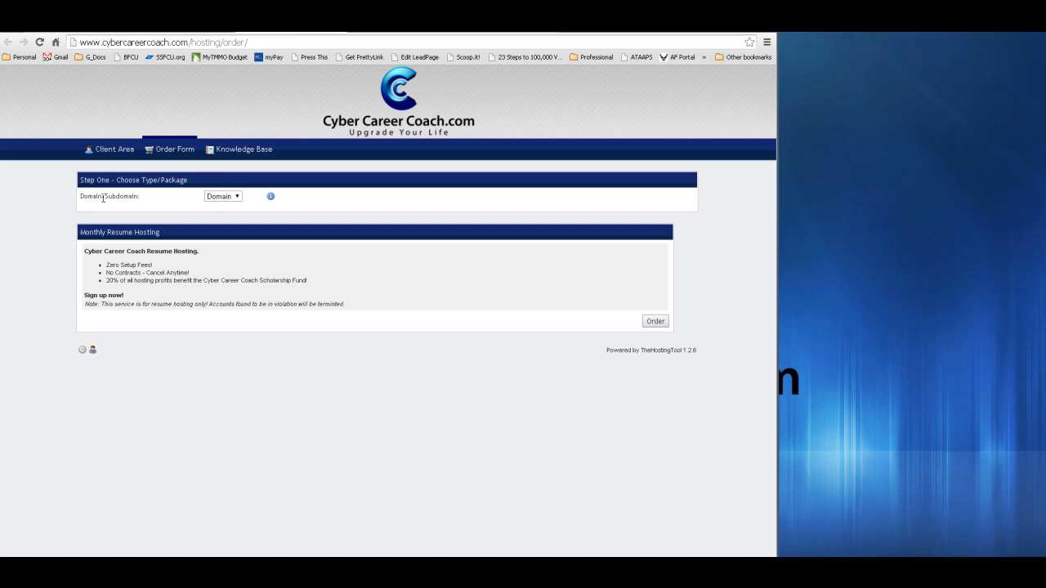
left_click(233, 196)
left_click(221, 206)
left_click(655, 322)
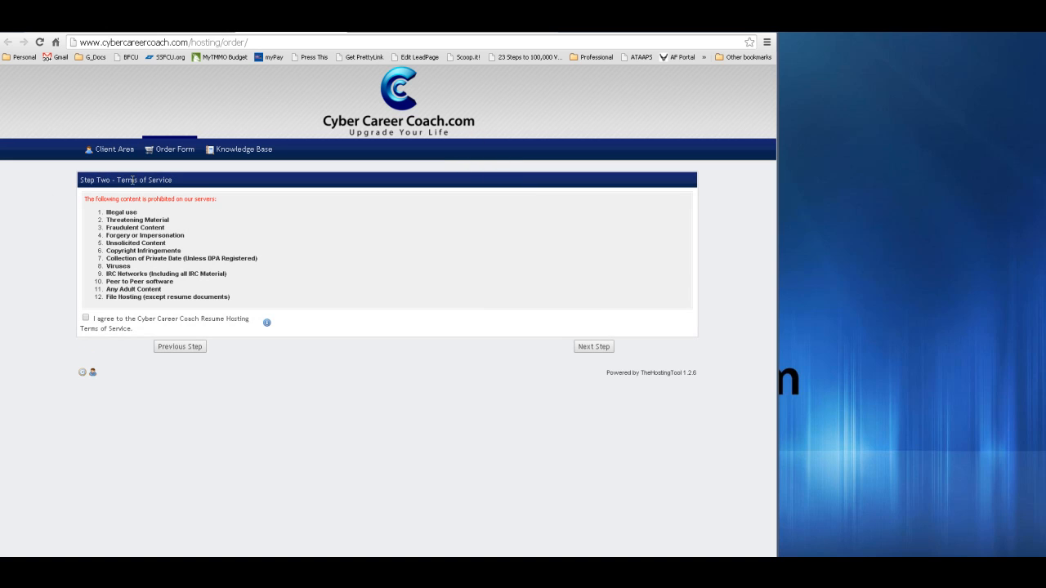
left_click(86, 318)
left_click(602, 348)
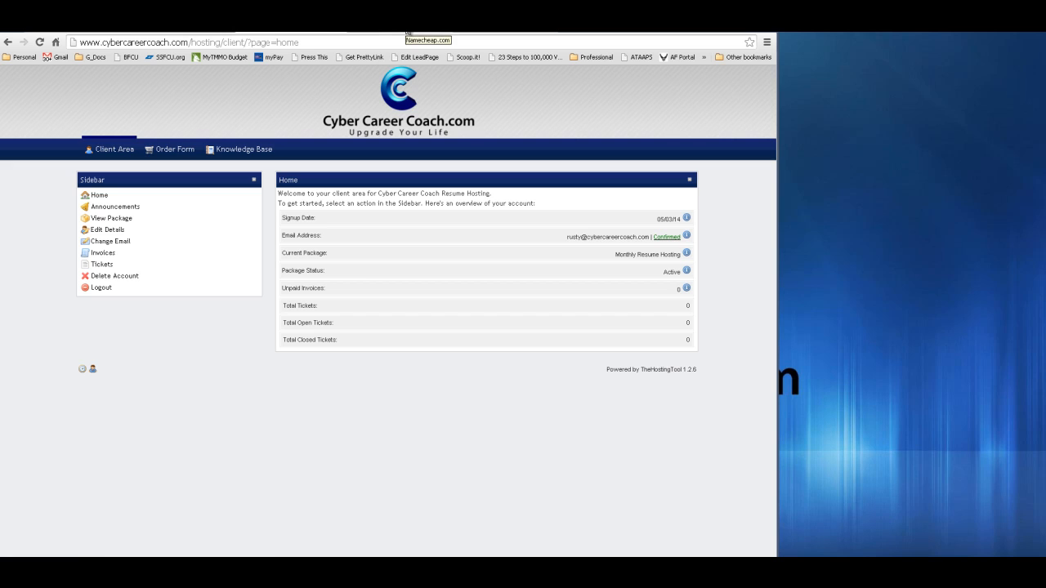
left_click(406, 32)
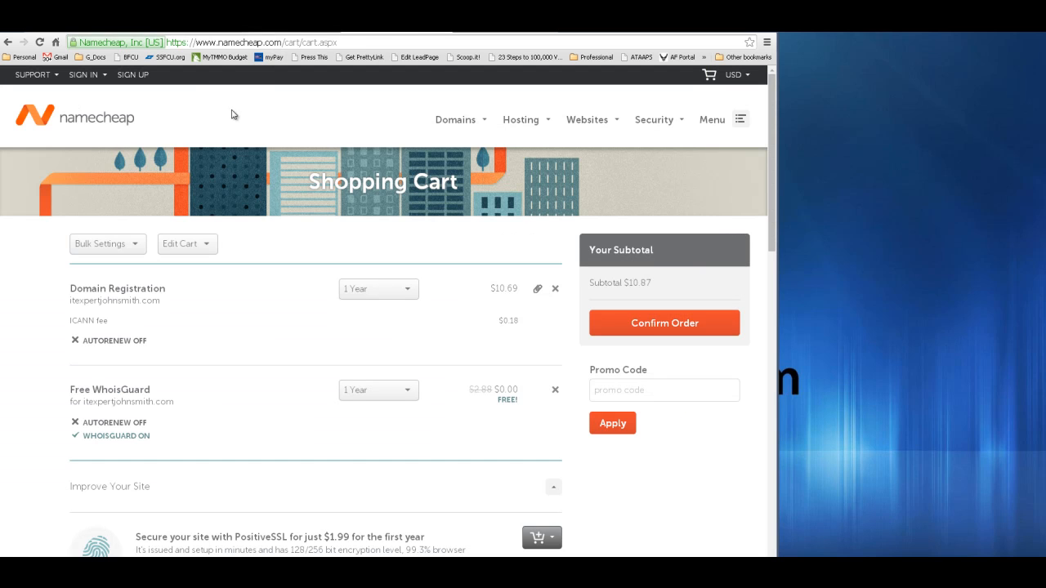
- Sign in to Namecheap for the dns3/dns4.snhdns.com servers, then reload the live résumé site
left_click(50, 76)
left_click(84, 75)
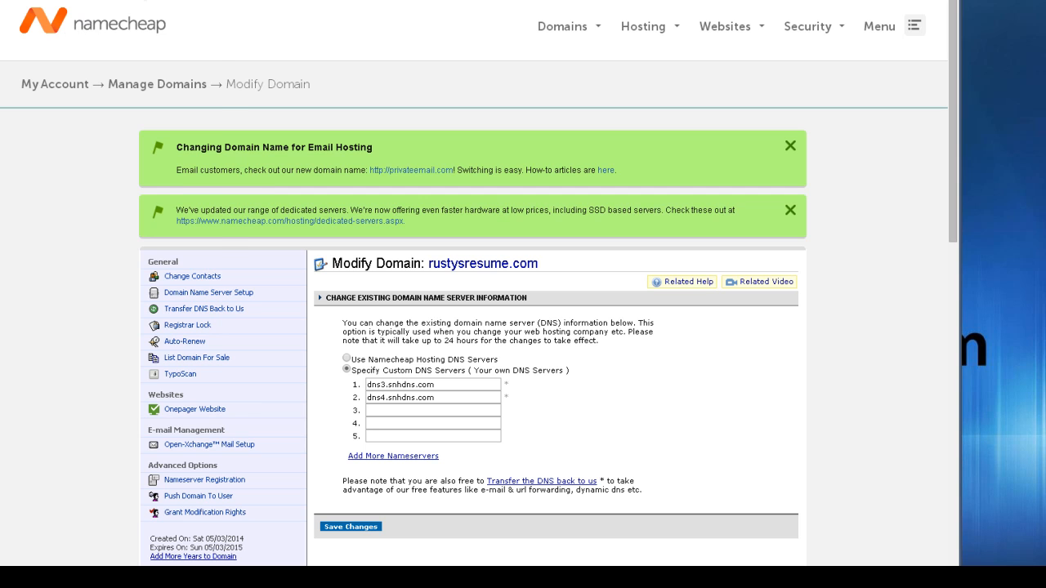
mouse_move(152, 7)
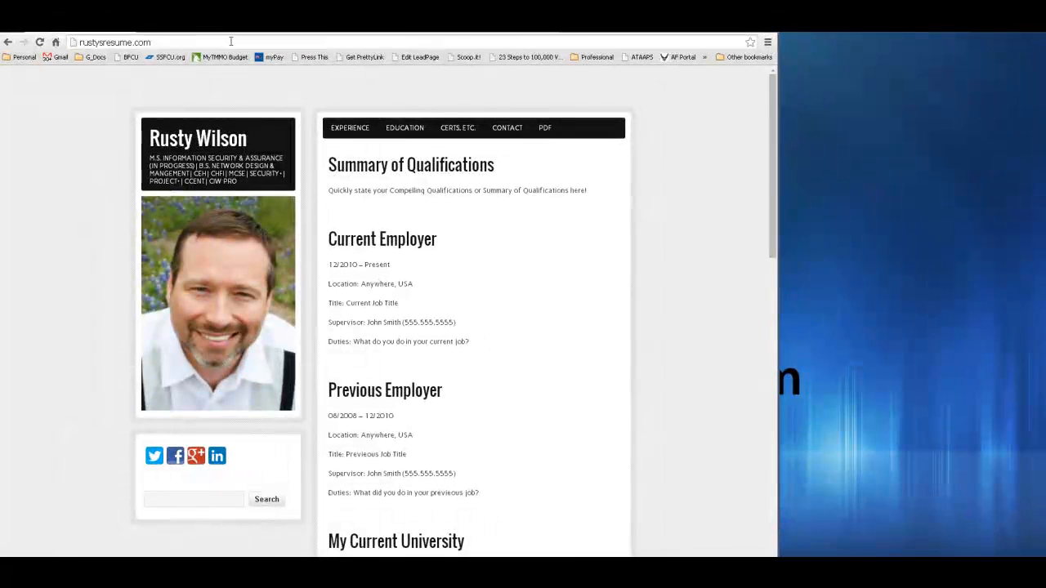
left_click(239, 39)
key("Return")
- Go to the résumé site's /cpanel address, correcting the misspelled path
left_click(195, 39)
left_click(194, 39)
type("/")
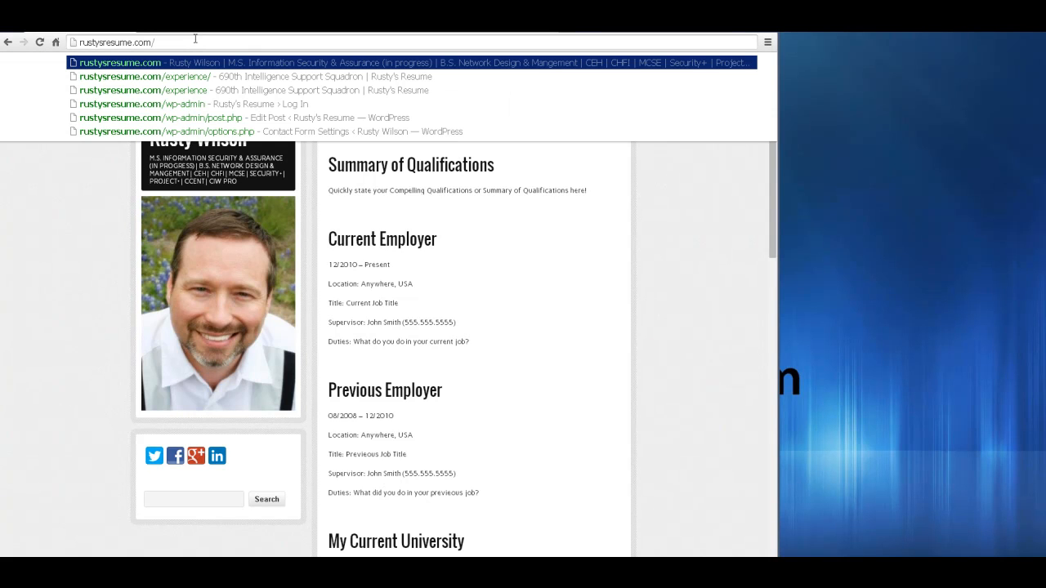
type("cpenl")
key("BackSpace")
key("BackSpace")
key("BackSpace")
type("anel")
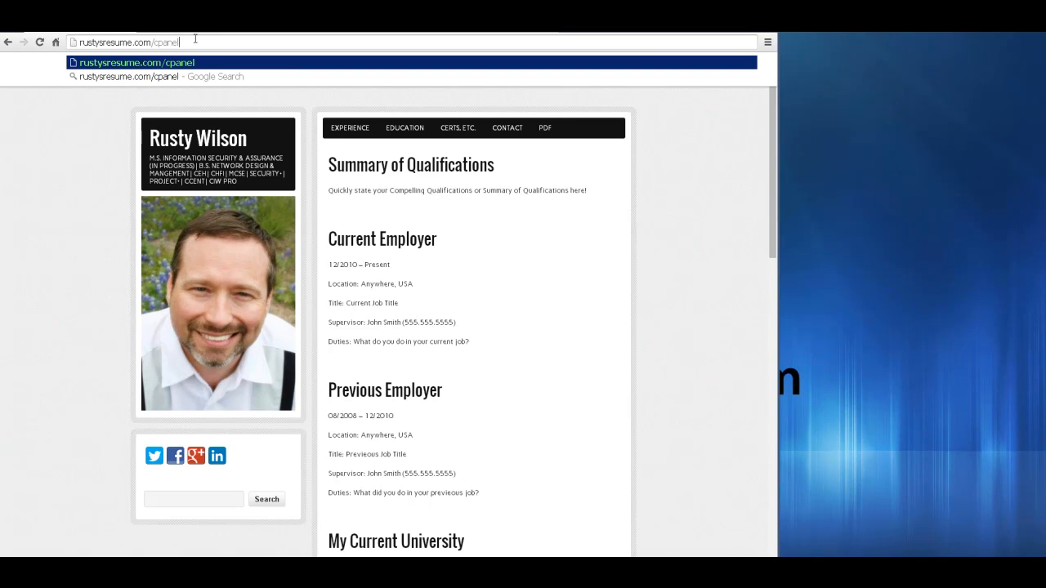
key("Return")
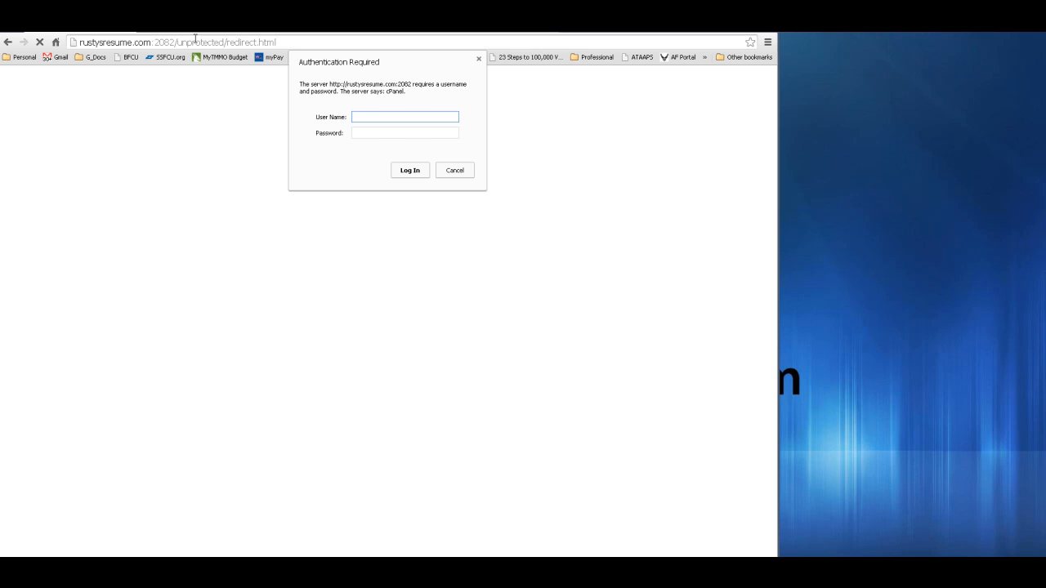
- Log in to cPanel with the hosting account's username and password
type("esume")
key("Tab")
type("*****")
key("Return")
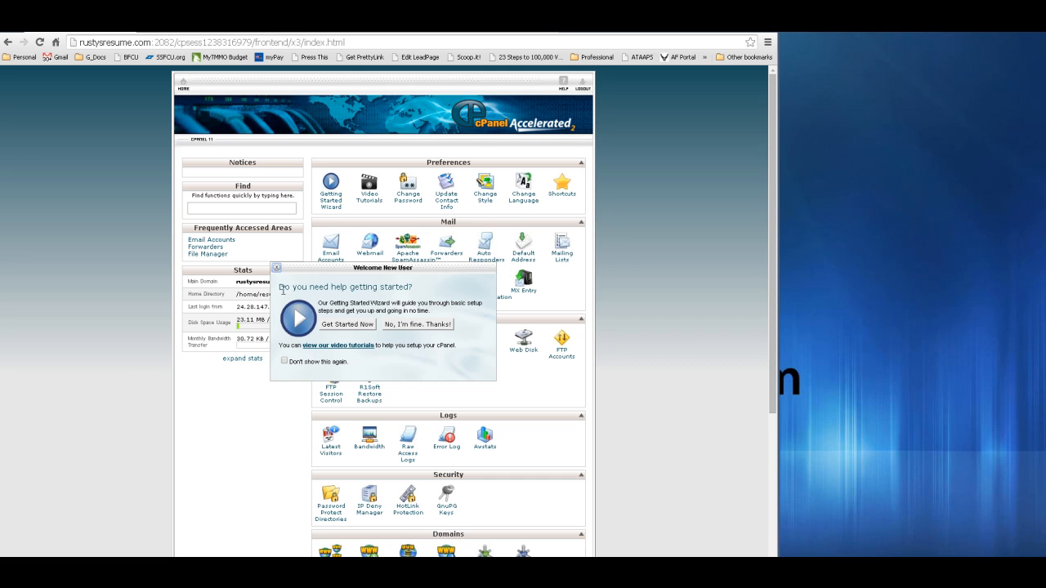
- Close the Welcome New User prompt, scroll the cPanel sections, and reload the dashboard
left_click(276, 268)
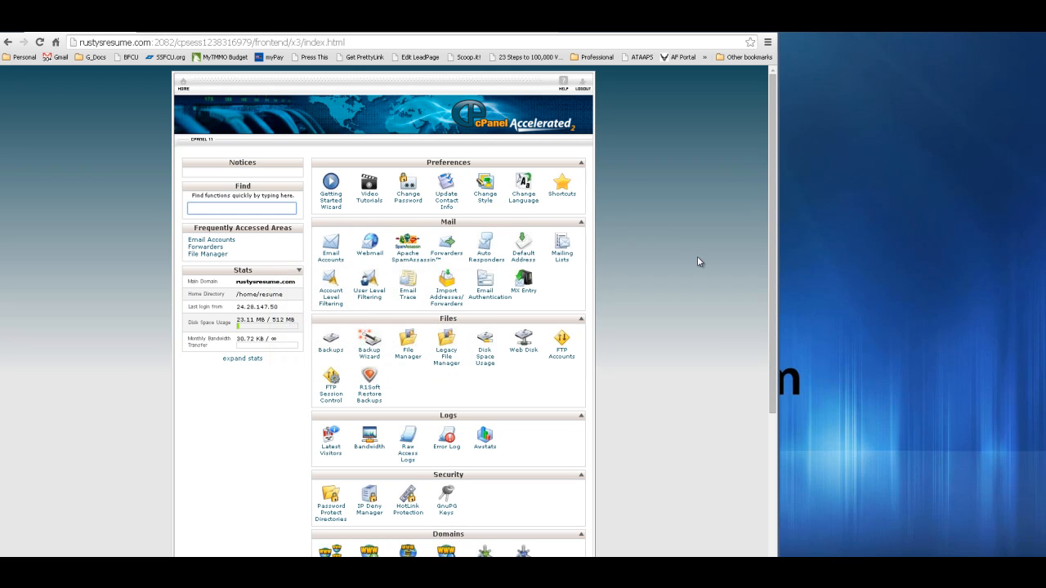
left_click_drag(771, 171, 770, 325)
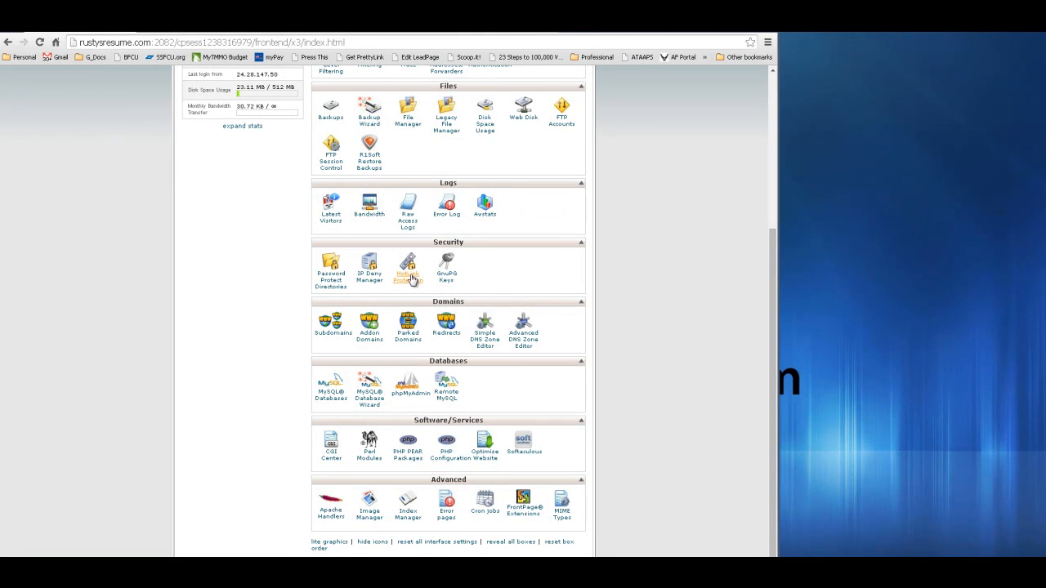
key("F5")
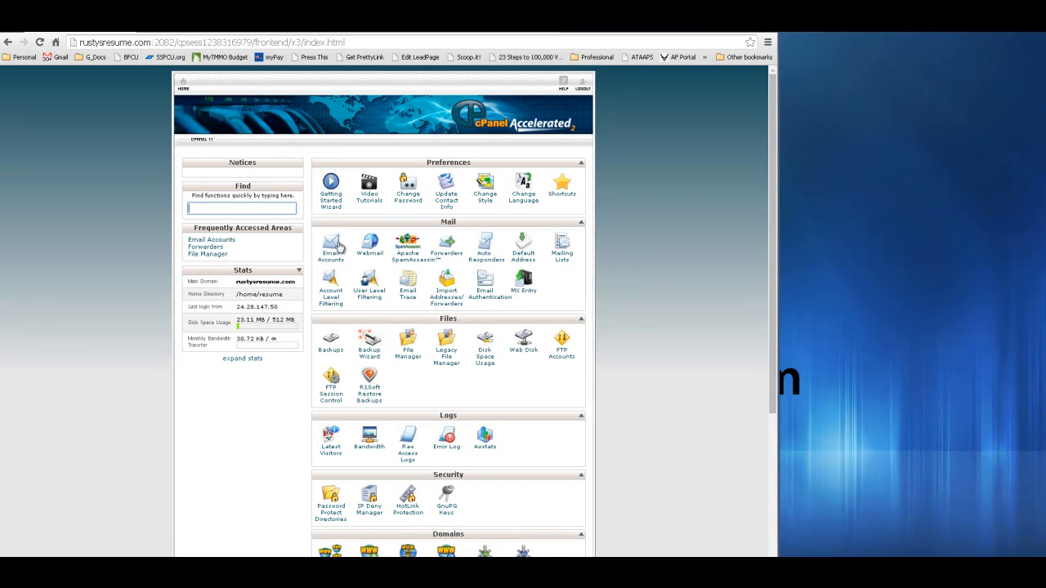
left_click(446, 255)
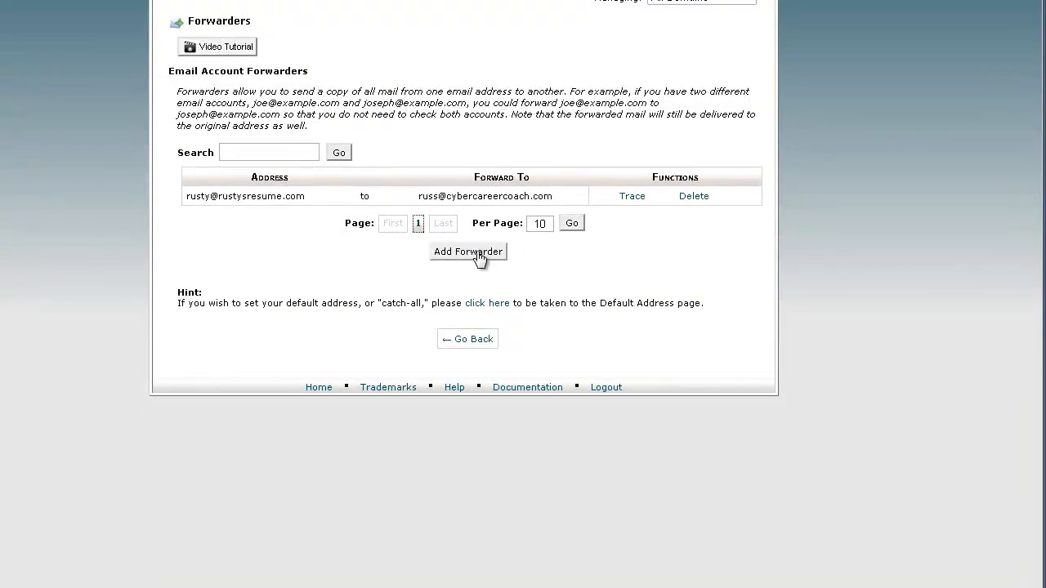
left_click(476, 258)
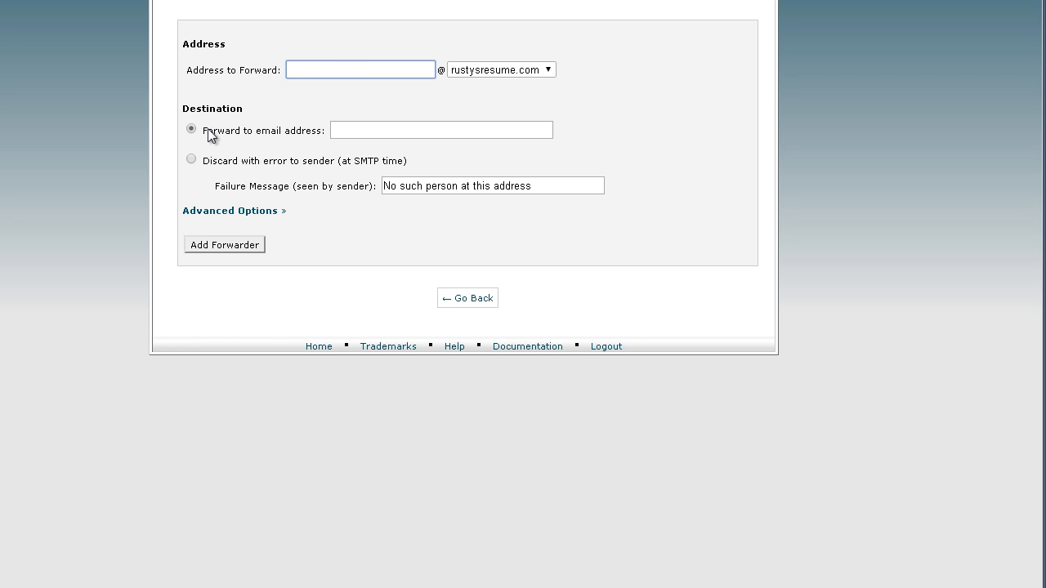
left_click(368, 130)
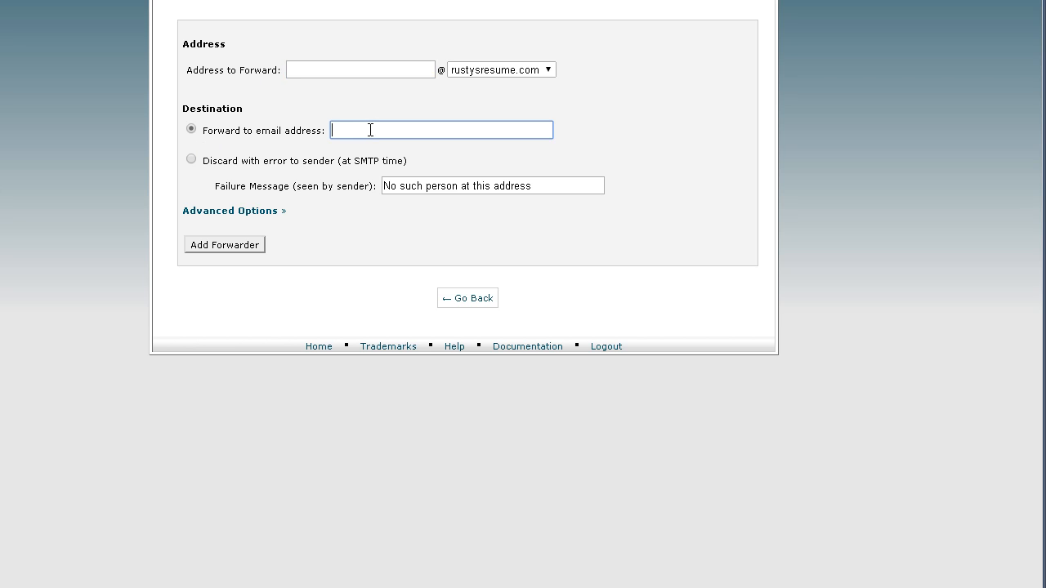
left_click(469, 300)
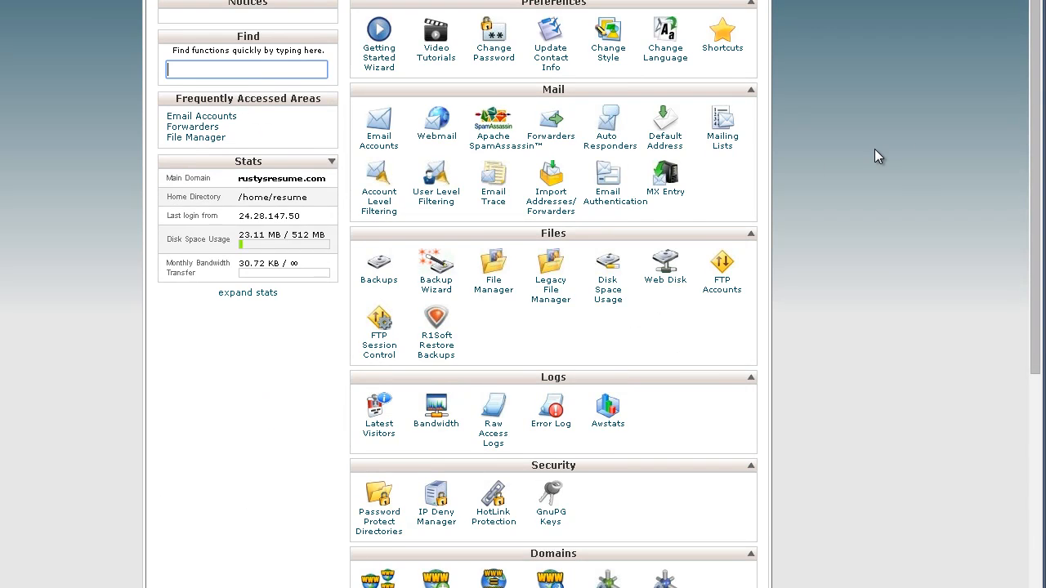
scroll(874, 149, "down", 5)
- Start a new WordPress install for rustysresume.com from Softaculous's Top Scripts
scroll(874, 156, "down", 1)
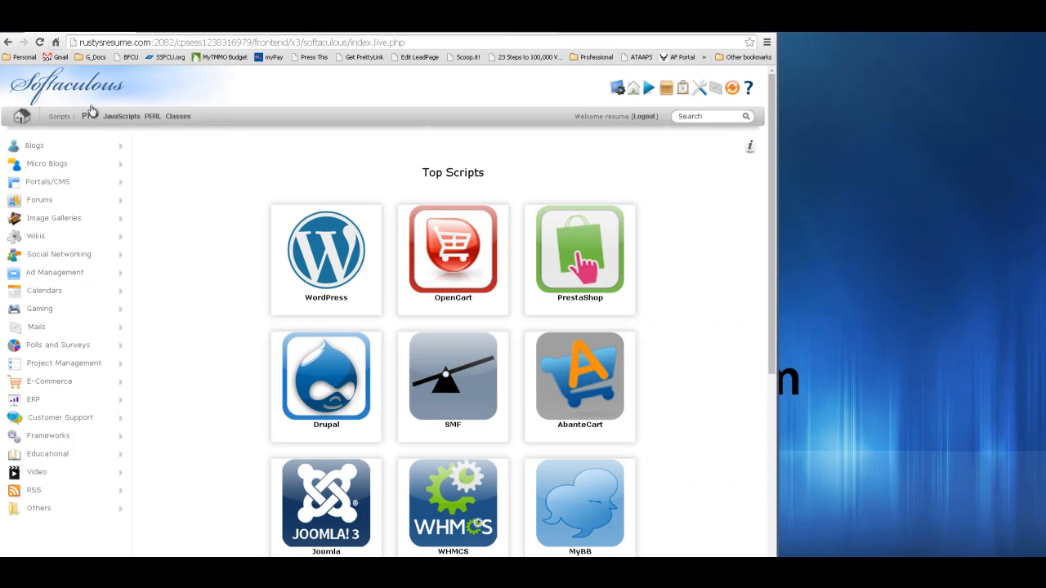
mouse_move(325, 279)
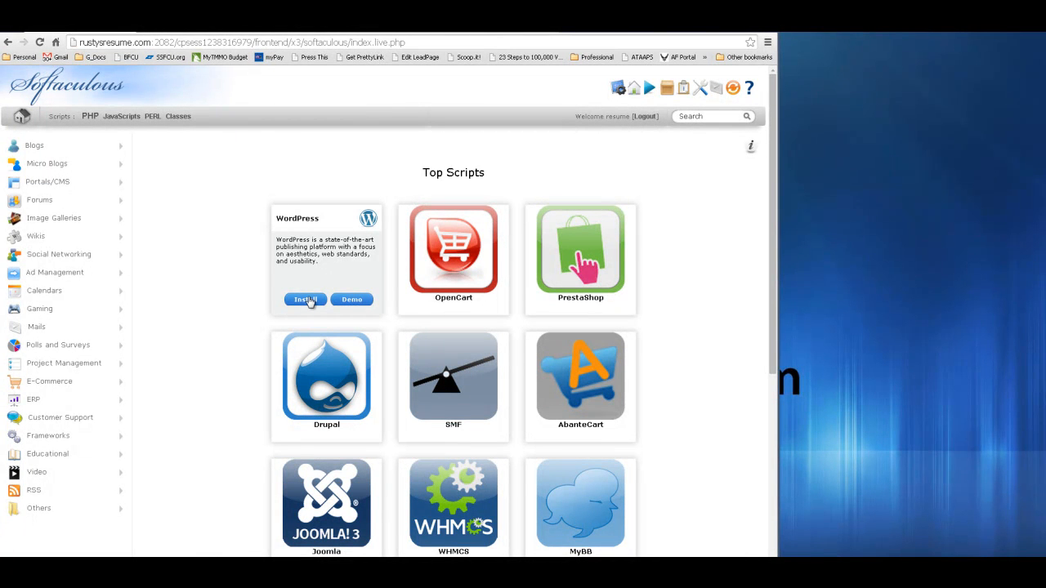
left_click(306, 300)
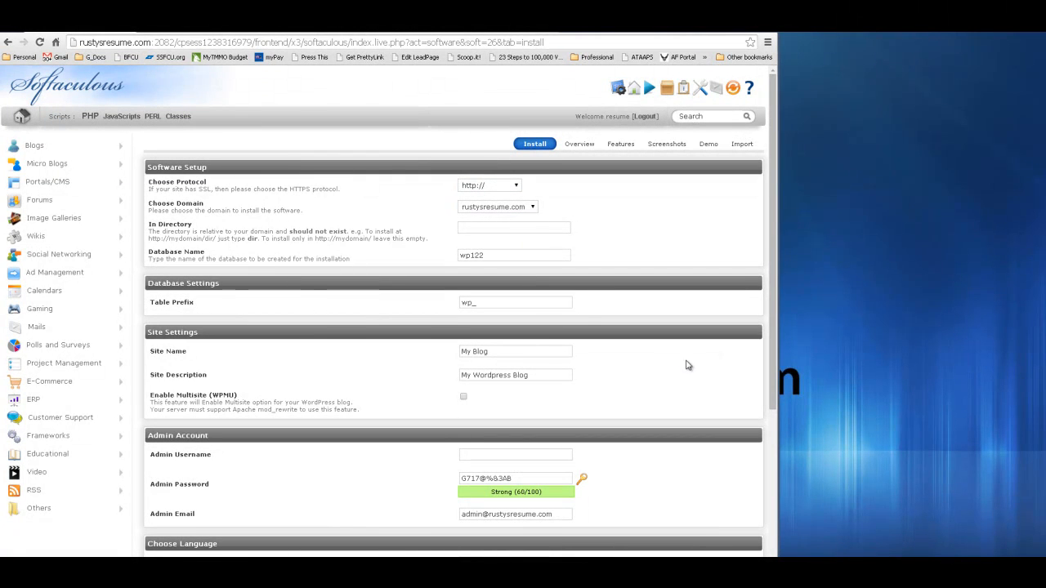
left_click_drag(773, 228, 773, 327)
left_click(493, 318)
left_click(643, 321)
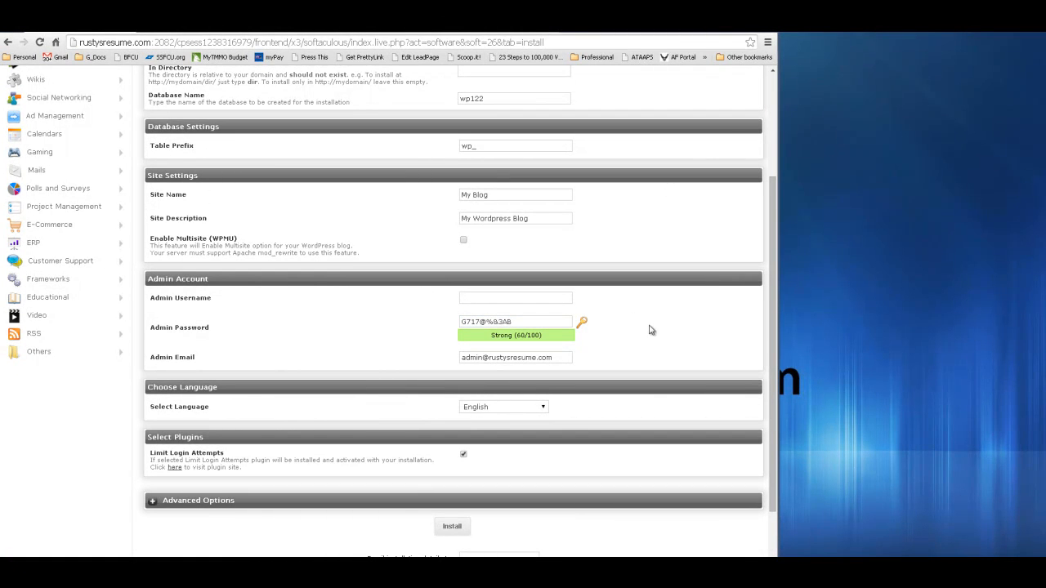
left_click_drag(771, 343, 774, 222)
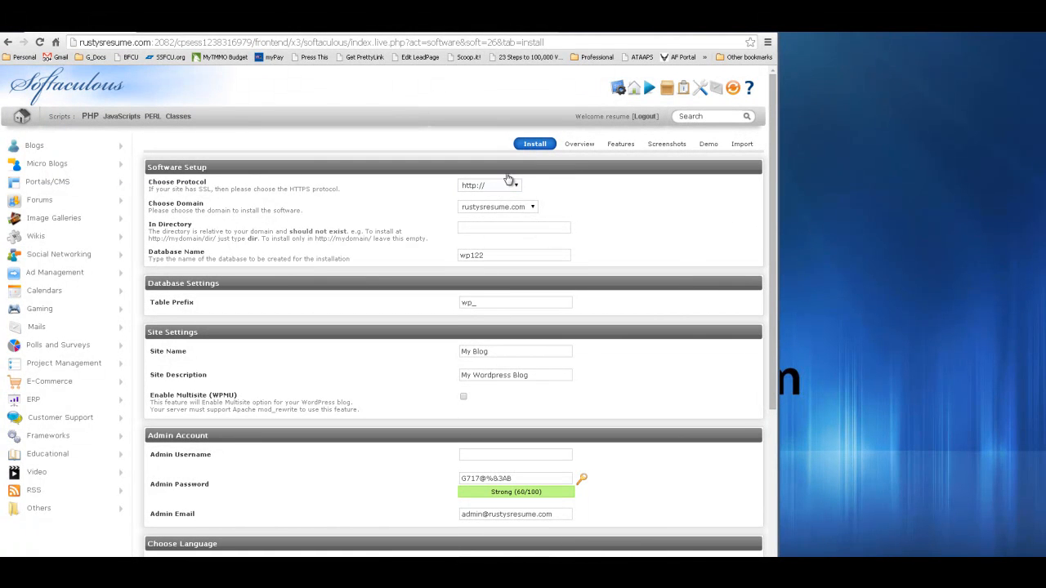
left_click(469, 189)
left_click(518, 187)
left_click(575, 193)
left_click(533, 207)
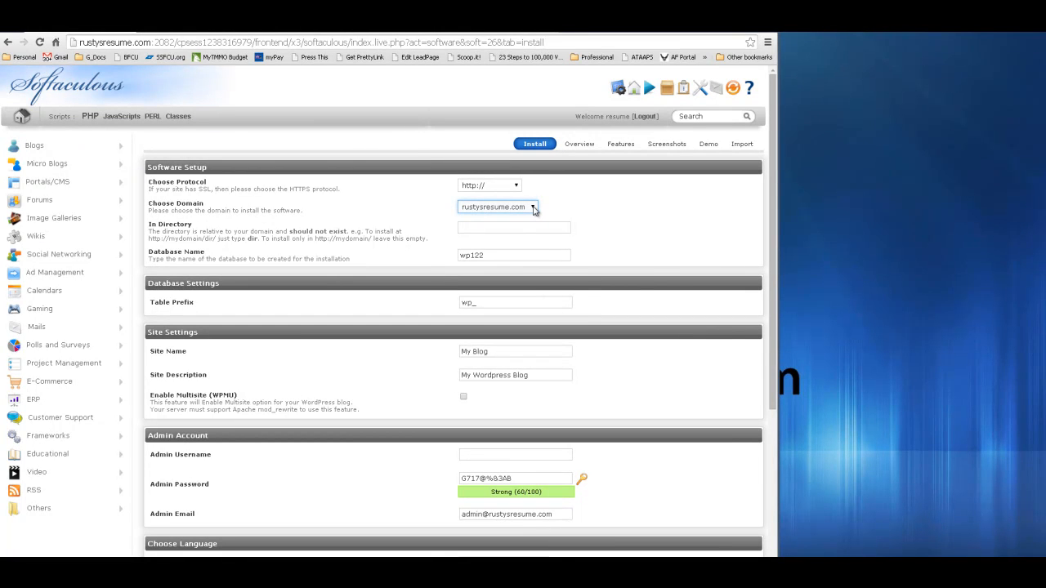
left_click(523, 210)
left_click(516, 216)
left_click(519, 230)
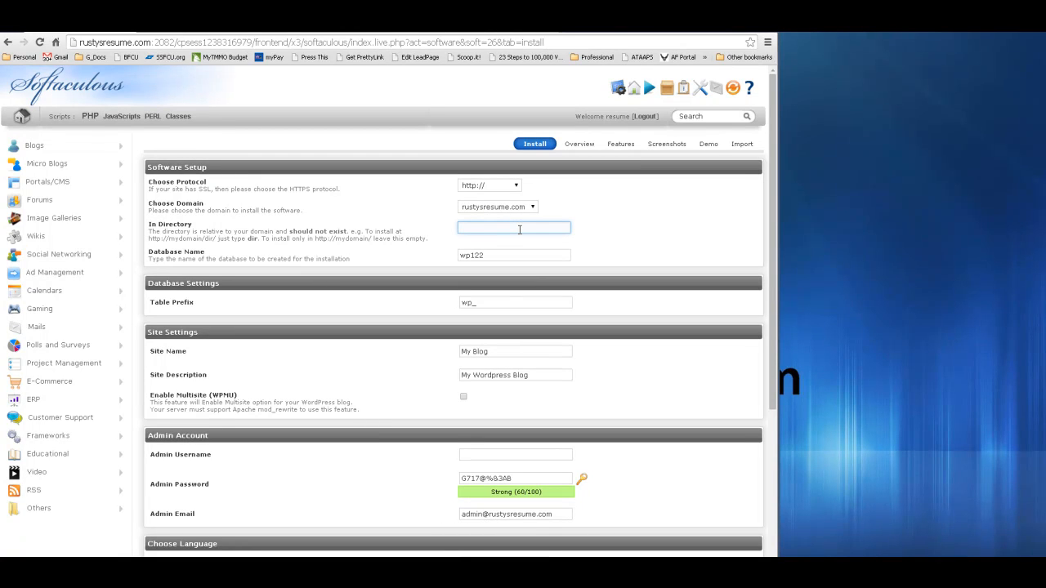
left_click(299, 232)
left_click(494, 232)
left_click(446, 269)
left_click(490, 257)
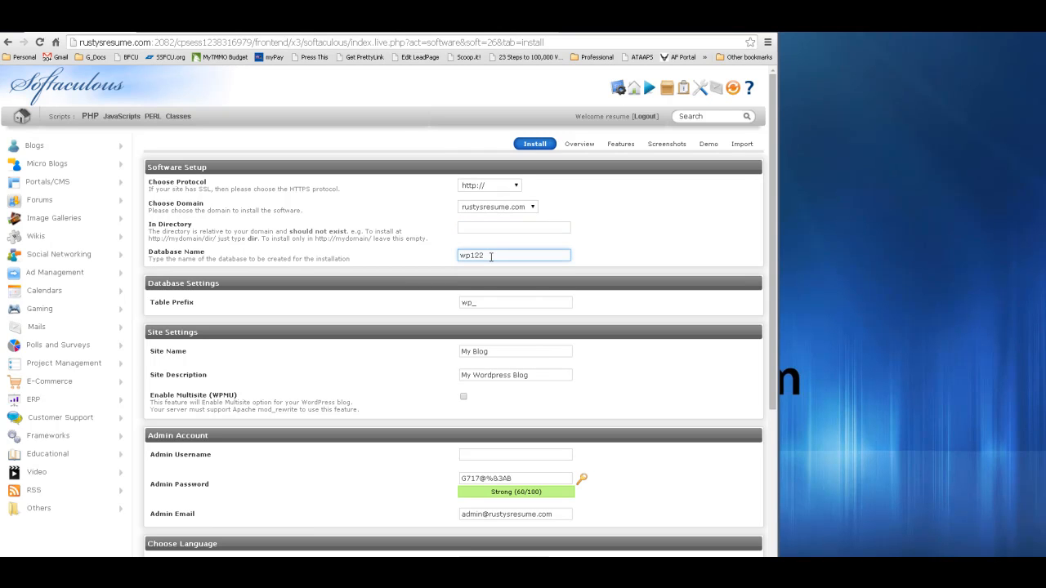
left_click(496, 294)
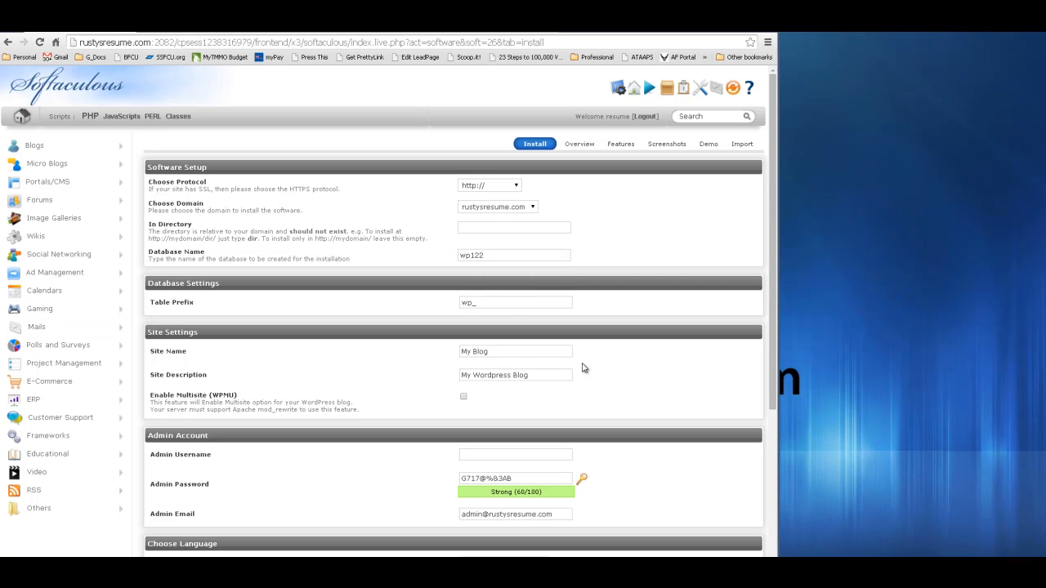
left_click(515, 353)
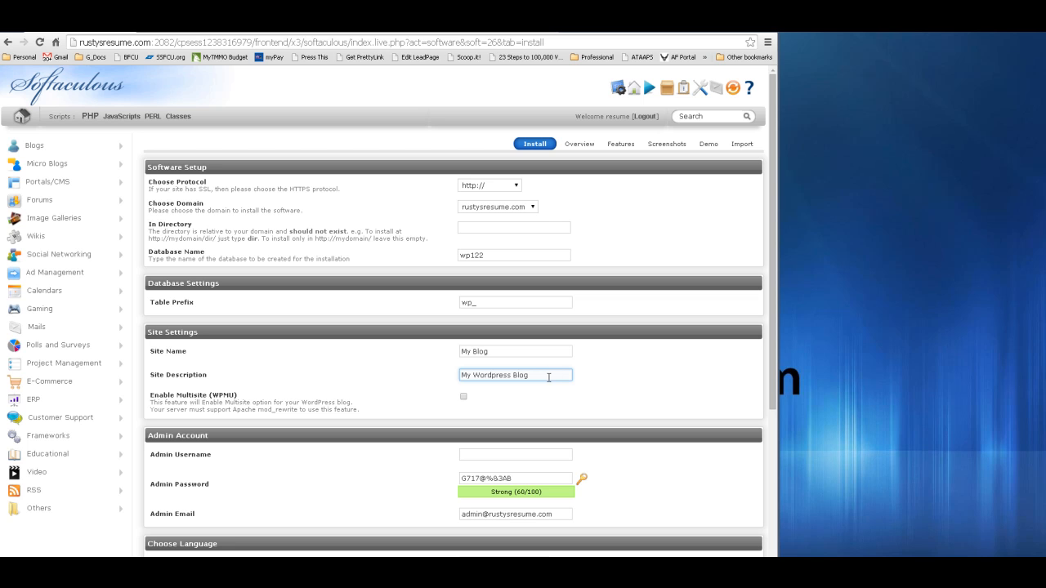
left_click(550, 167)
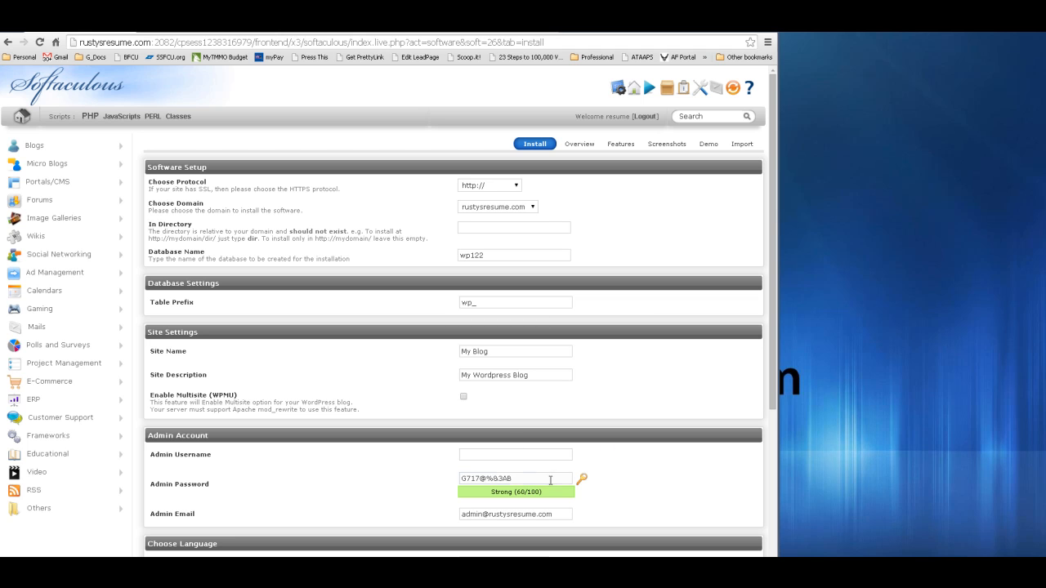
- Replace the 'My Blog' site name with the owner's full name
left_click(531, 353)
double_click(531, 353)
left_click(530, 353)
triple_click(531, 353)
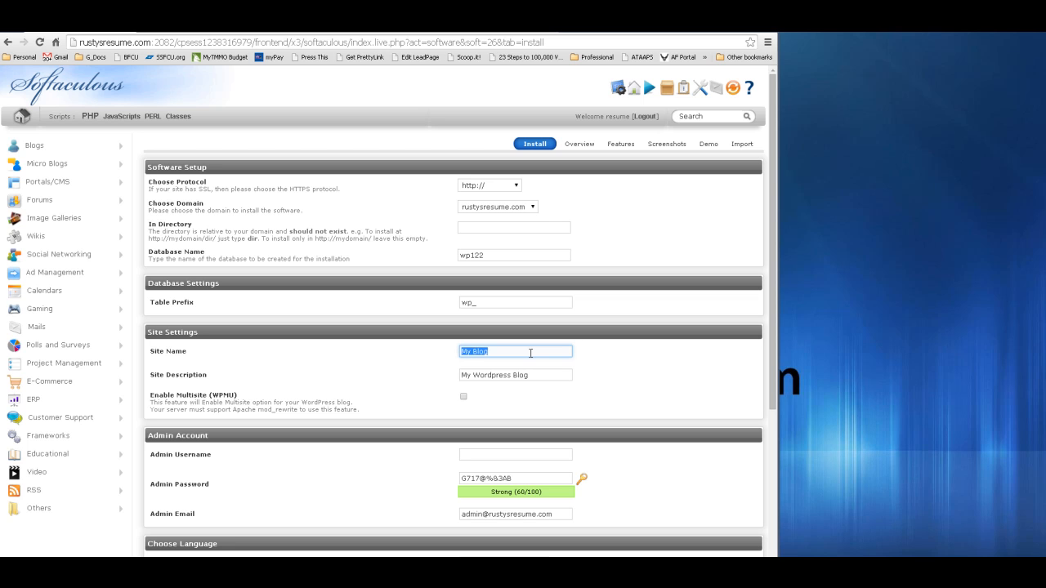
- Set the site description to 'B.S. Computer Science | CCNA, MCSE'
key("Tab")
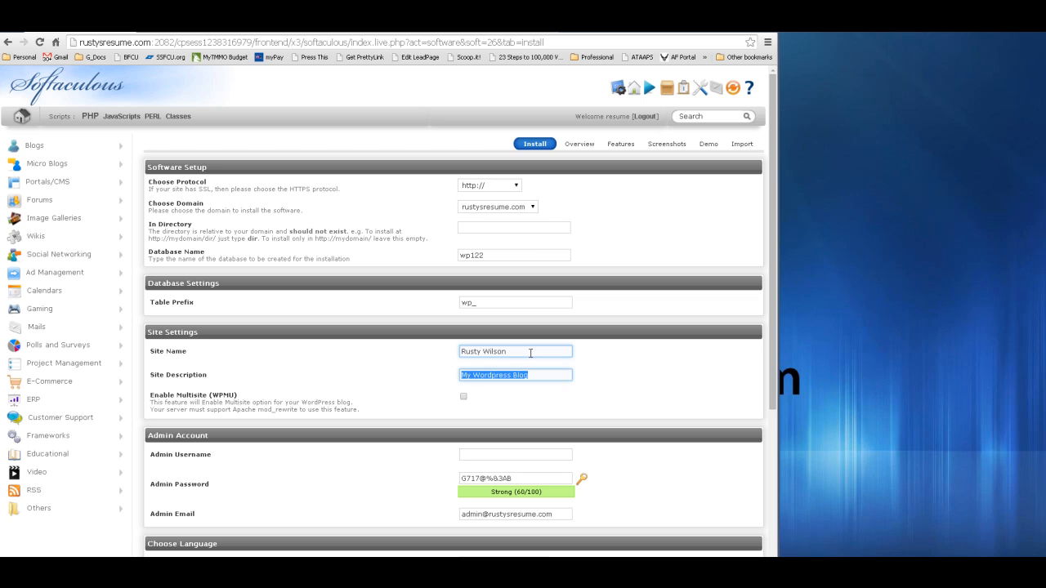
type("CCNA,")
type("MCS")
type("E")
key("Home")
type("B.S>")
key("BackSpace")
type(". Computer Science |")
key("End")
key("ctrl+a")
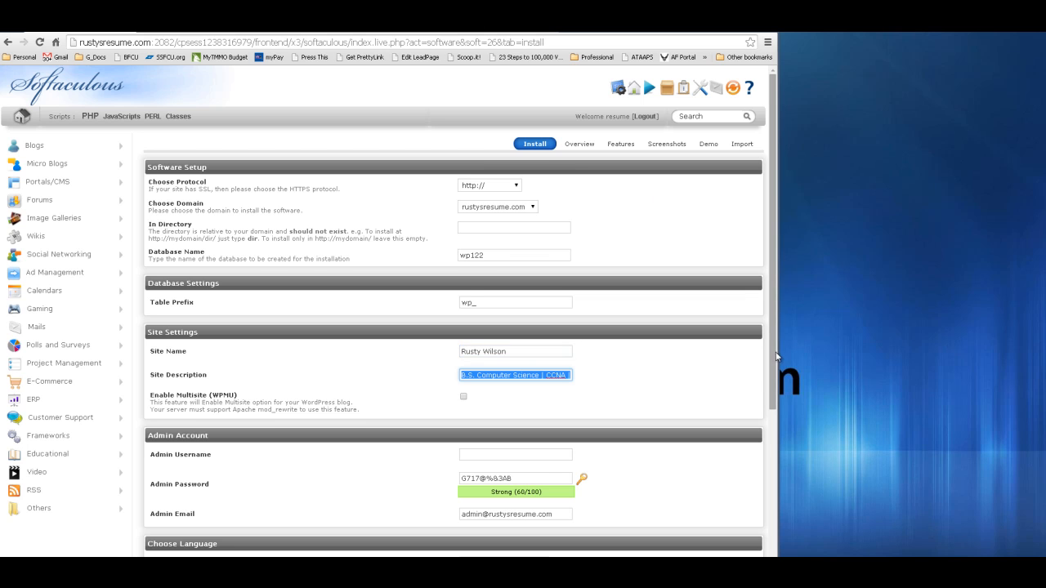
- Scroll down and review the Admin Username and Admin Password fields
left_click_drag(777, 356, 777, 381)
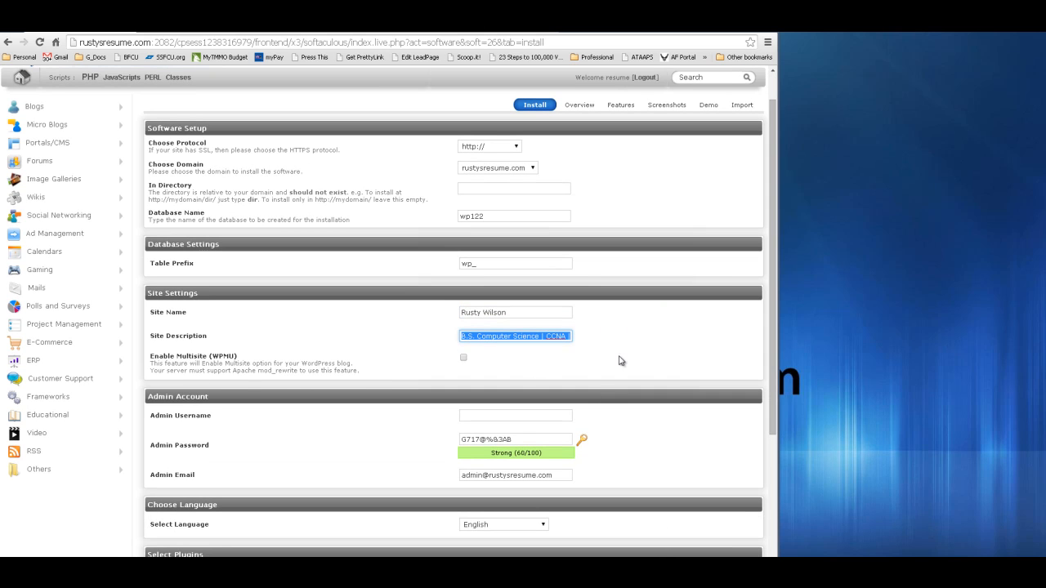
left_click_drag(773, 342, 773, 422)
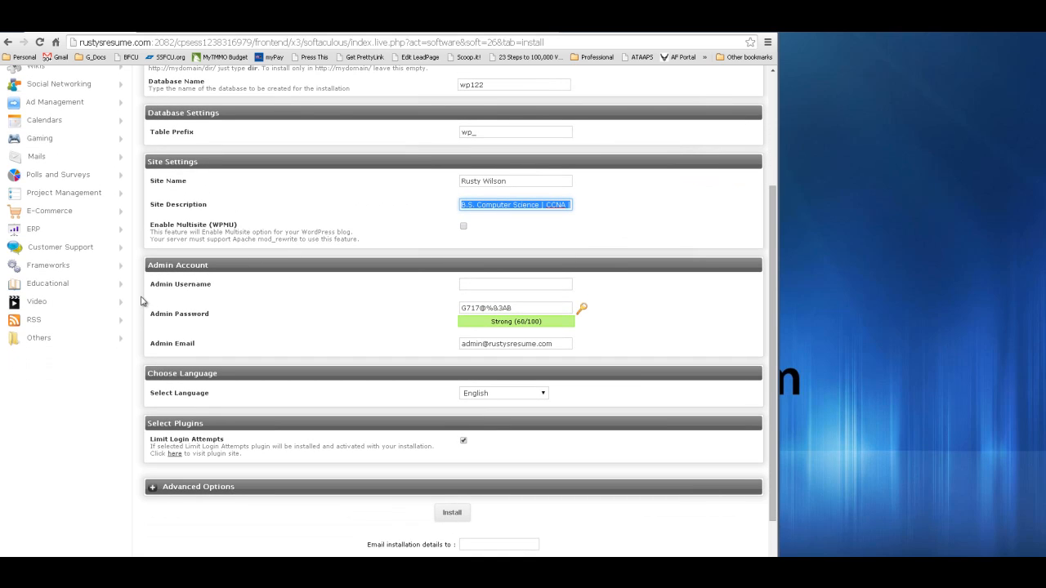
left_click(557, 286)
left_click(524, 310)
- Enable Auto Upgrade under Advanced Options, leaving the installation email blank
left_click(152, 489)
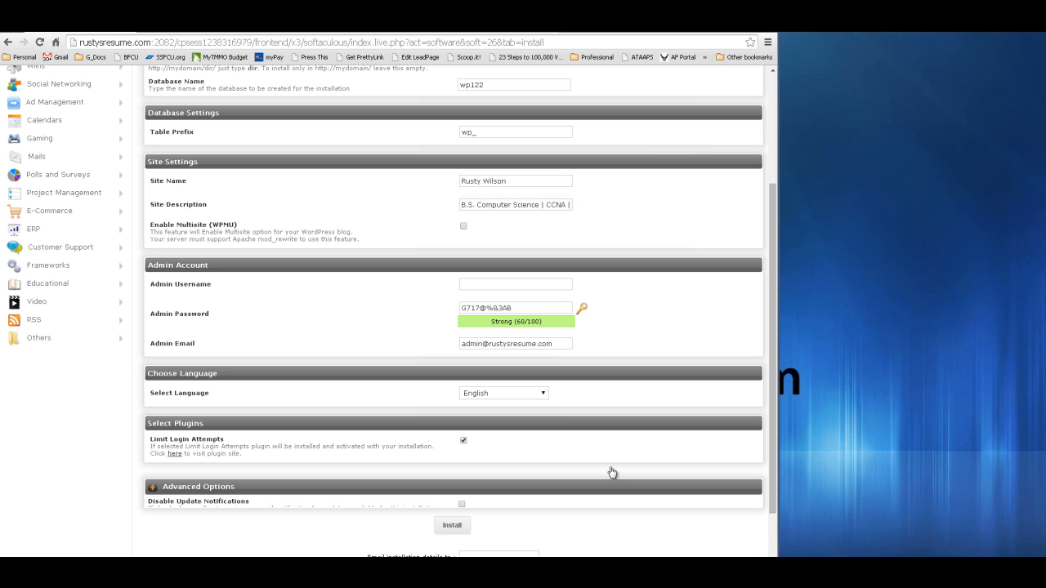
left_click_drag(774, 445, 775, 483)
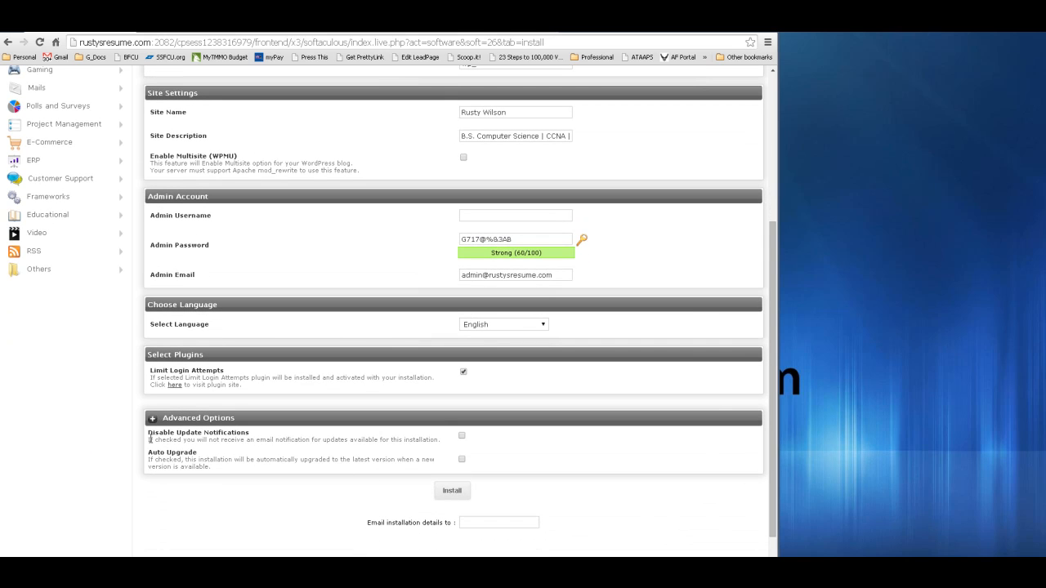
left_click(463, 460)
left_click(506, 523)
left_click(544, 523)
- Return to the cPanel home page and select the current web address
left_click_drag(771, 287, 779, 77)
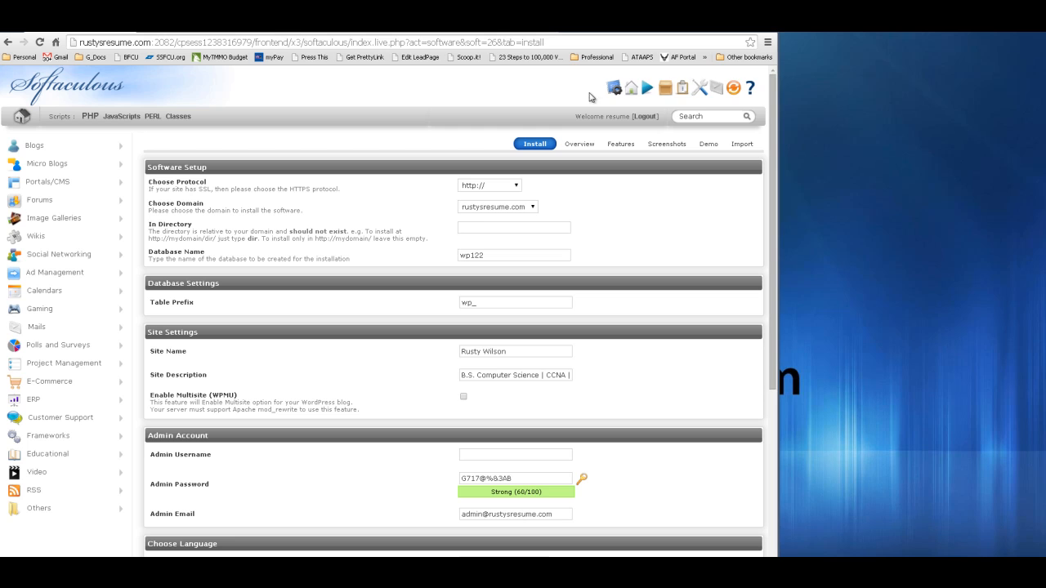
left_click(617, 87)
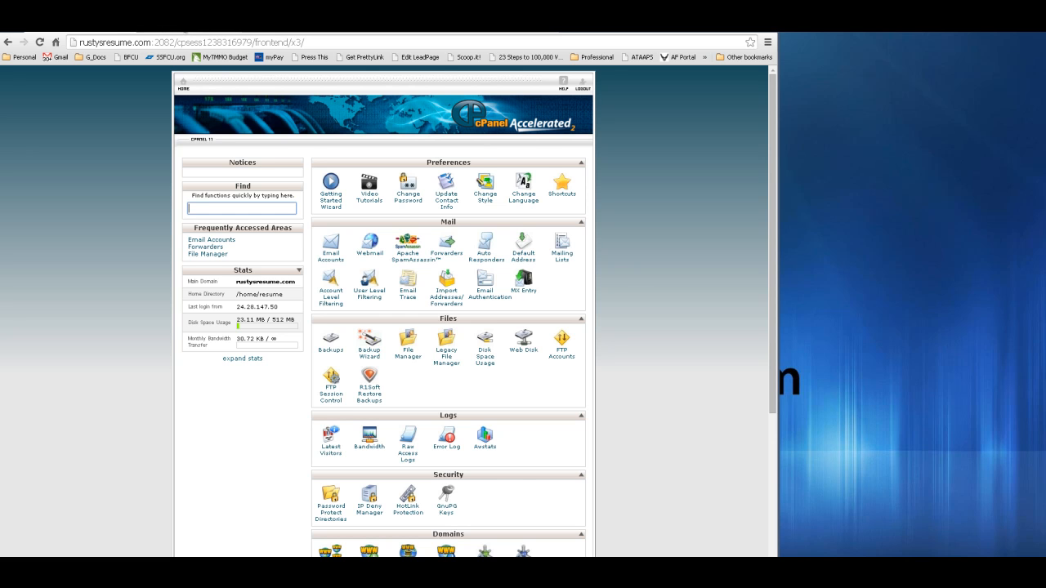
left_click(162, 32)
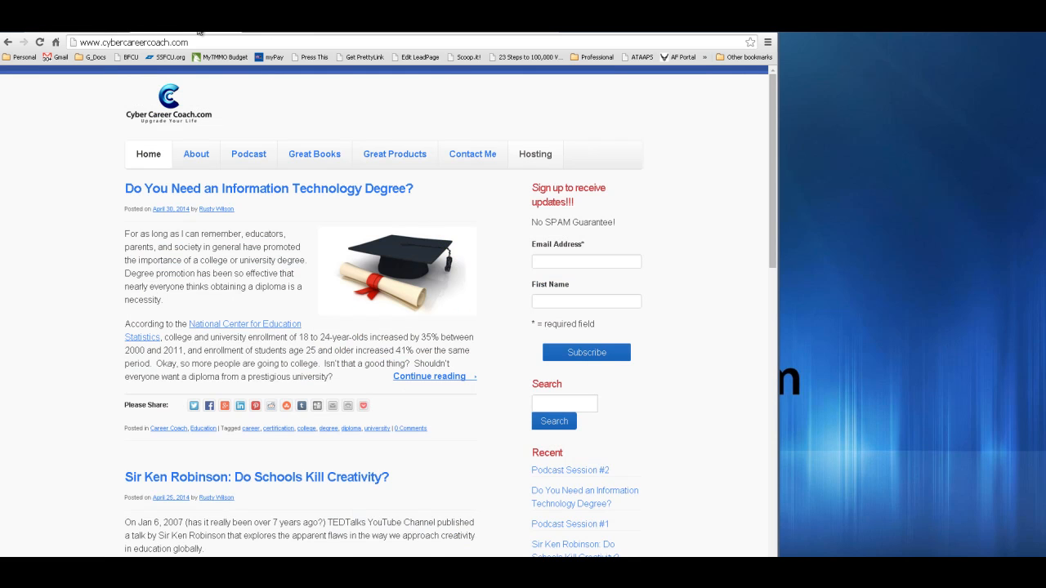
left_click(229, 34)
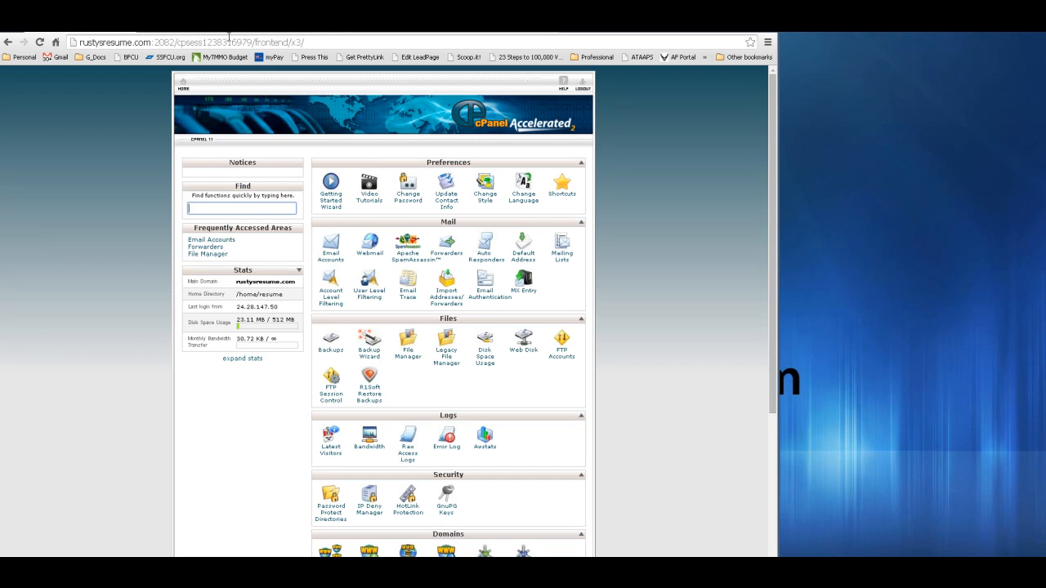
left_click(327, 43)
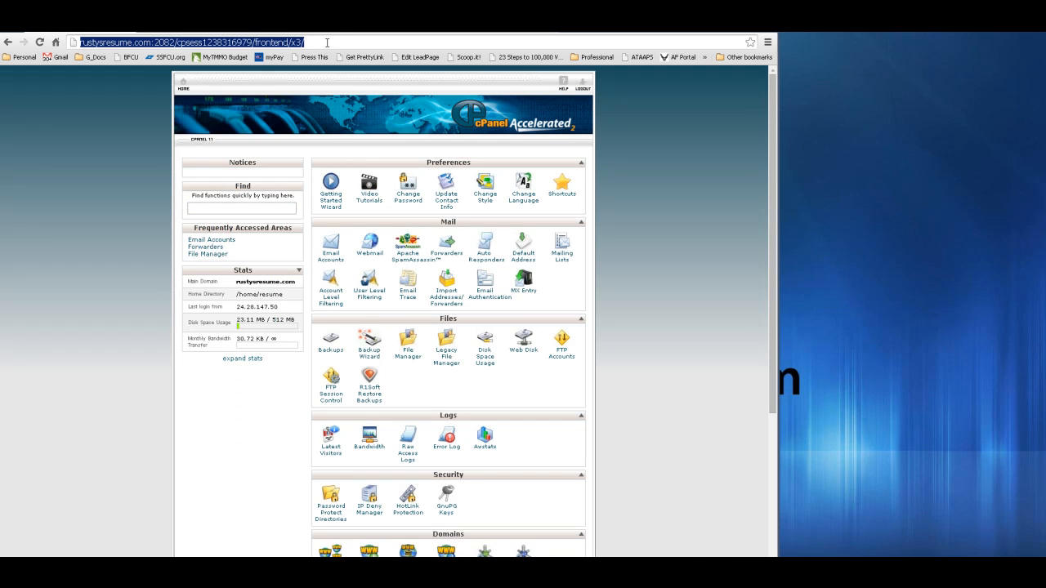
- Enter rustysresume.com/wp-admin in Chrome's address bar using the autocomplete suggestion
type("rusty")
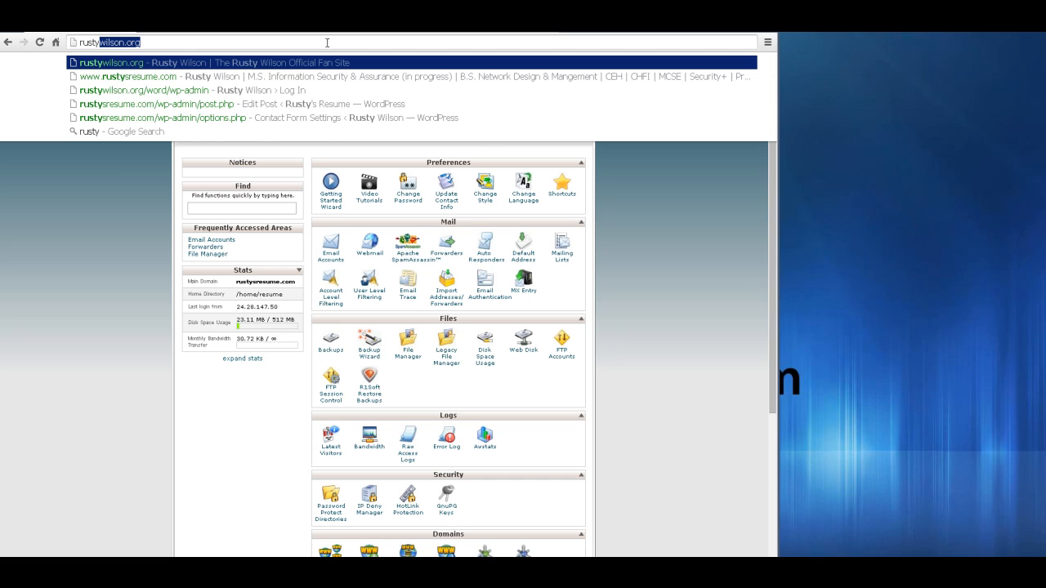
type("s")
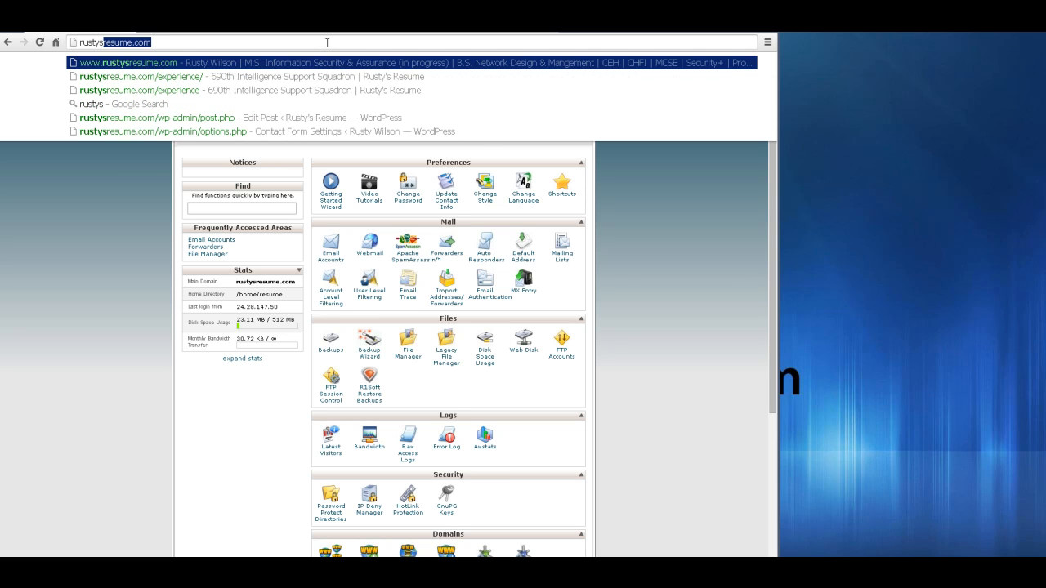
key("Right")
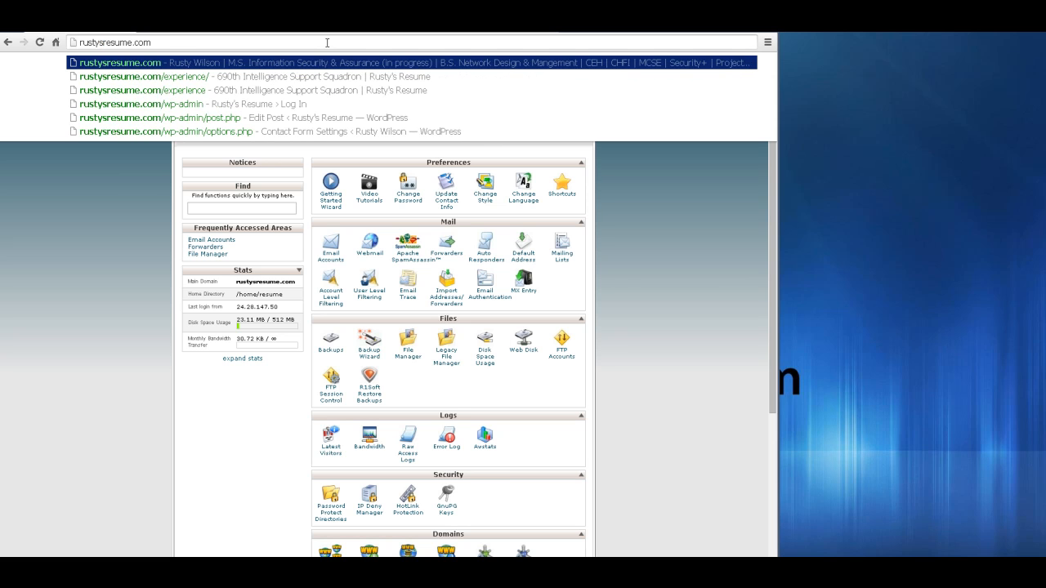
type("/")
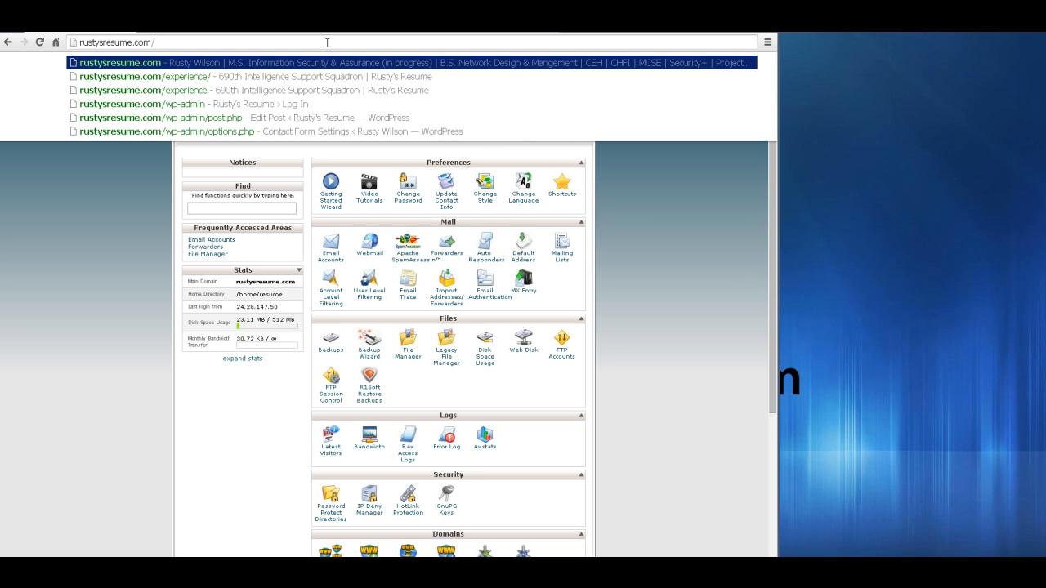
type("w")
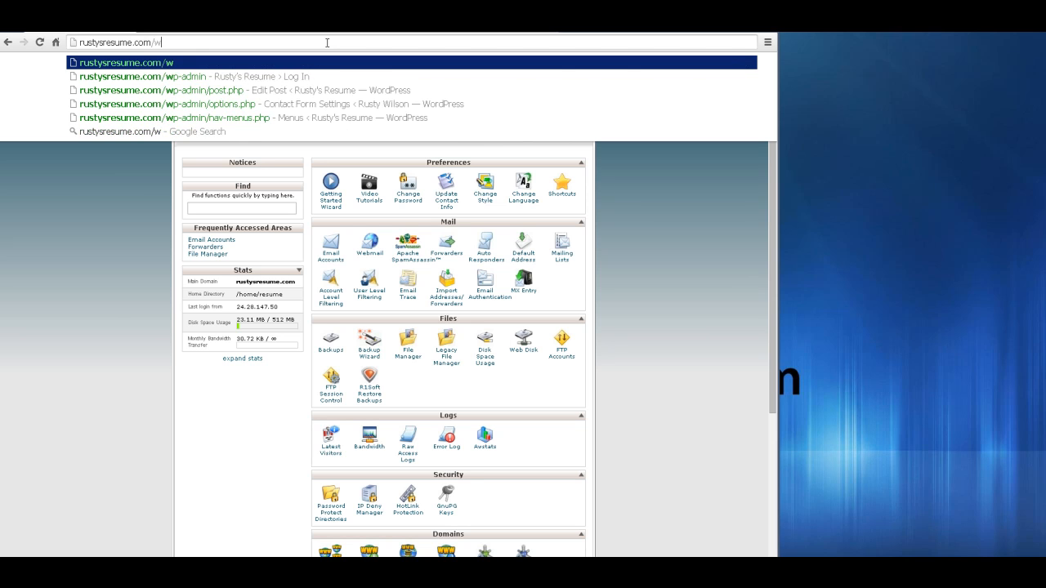
type("p-admin")
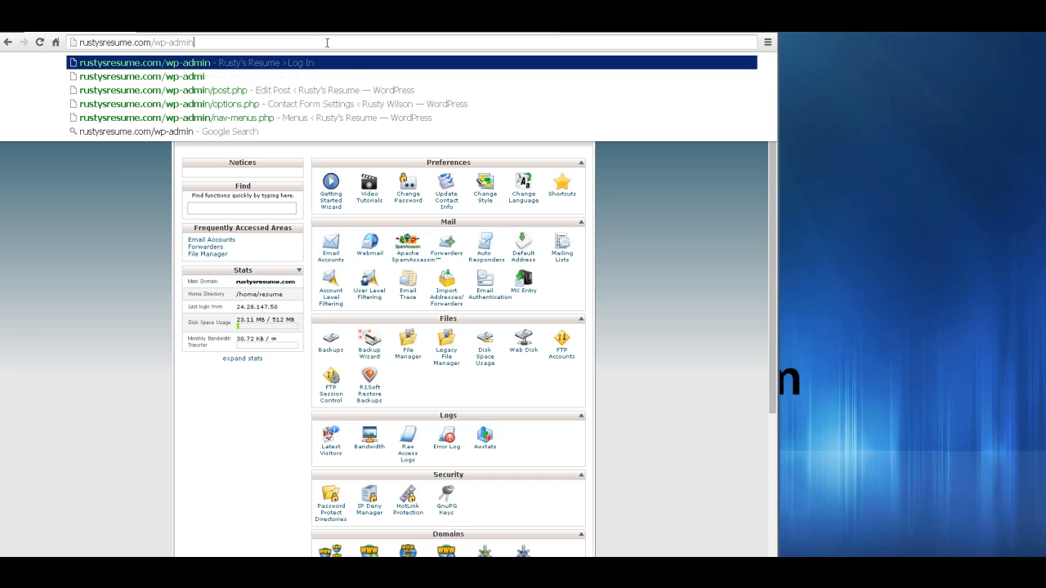
- Load rustysresume.com/wp-admin and log in with the saved admin username and password
key("Return")
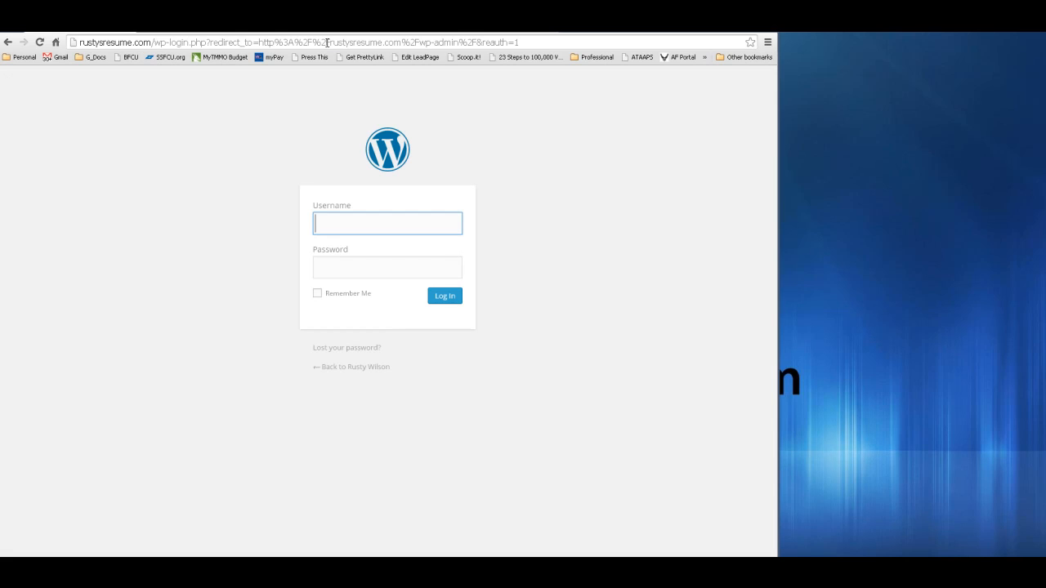
key("ctrl+v")
key("Tab")
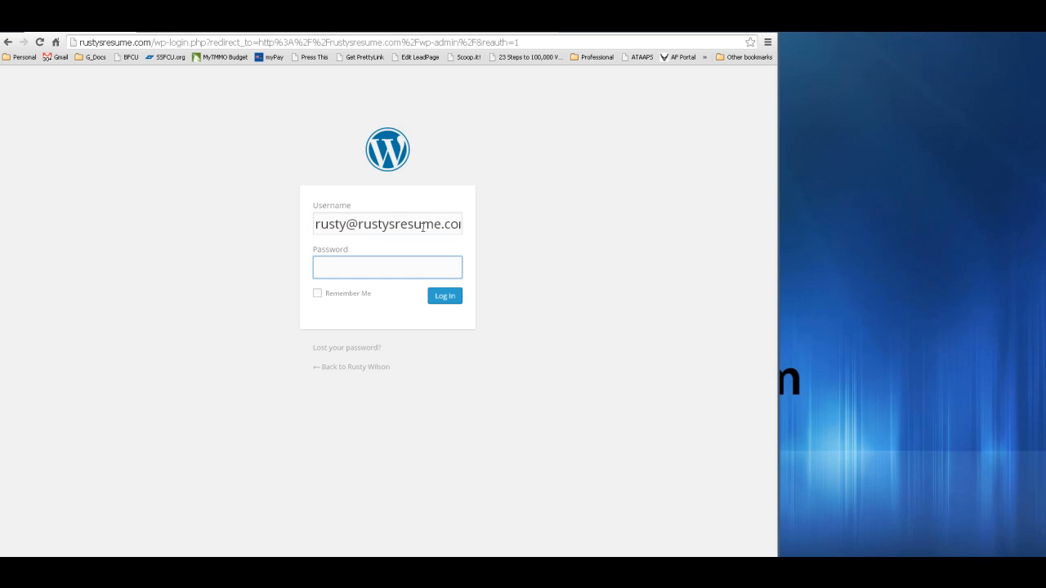
type("***********")
left_click(449, 298)
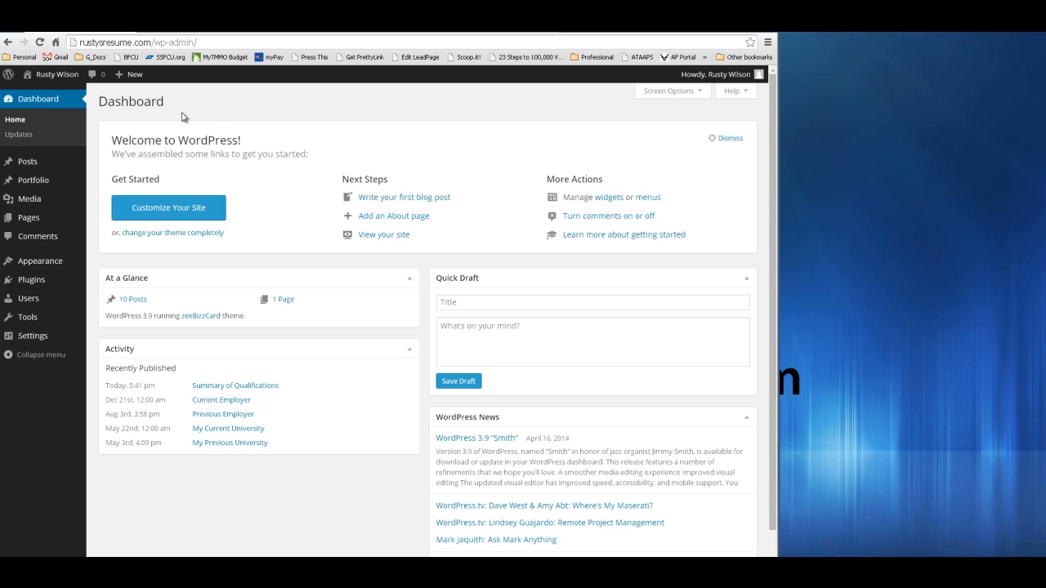
- Open All Pages from the admin sidebar to see the single Contact Me page
left_click(30, 165)
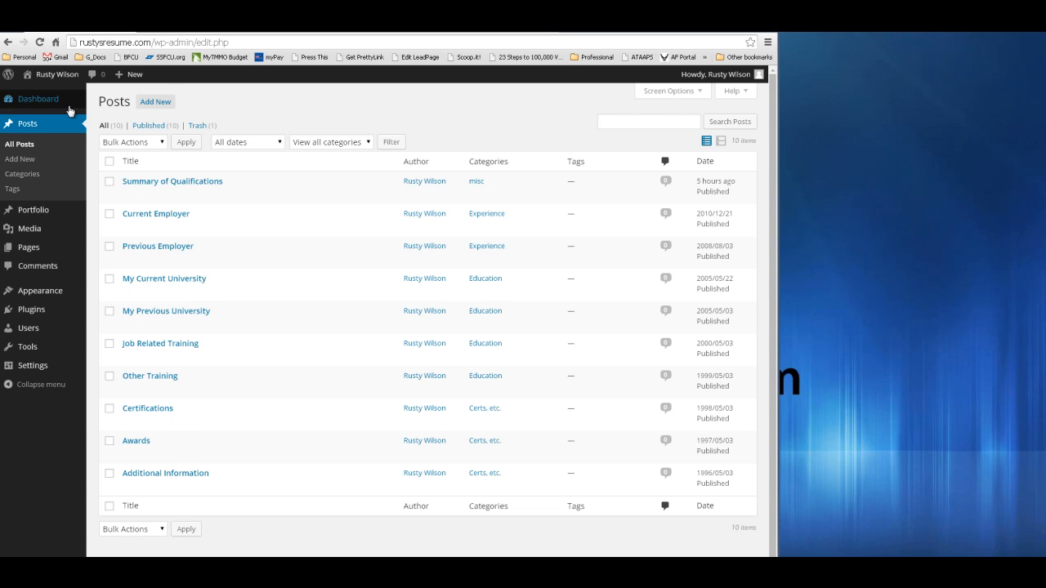
mouse_move(33, 115)
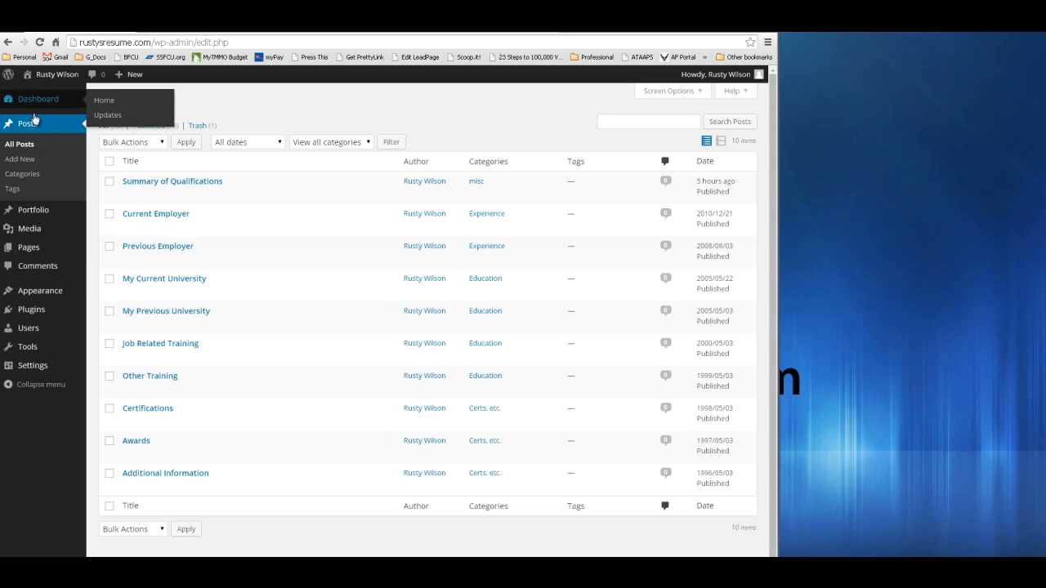
left_click(32, 247)
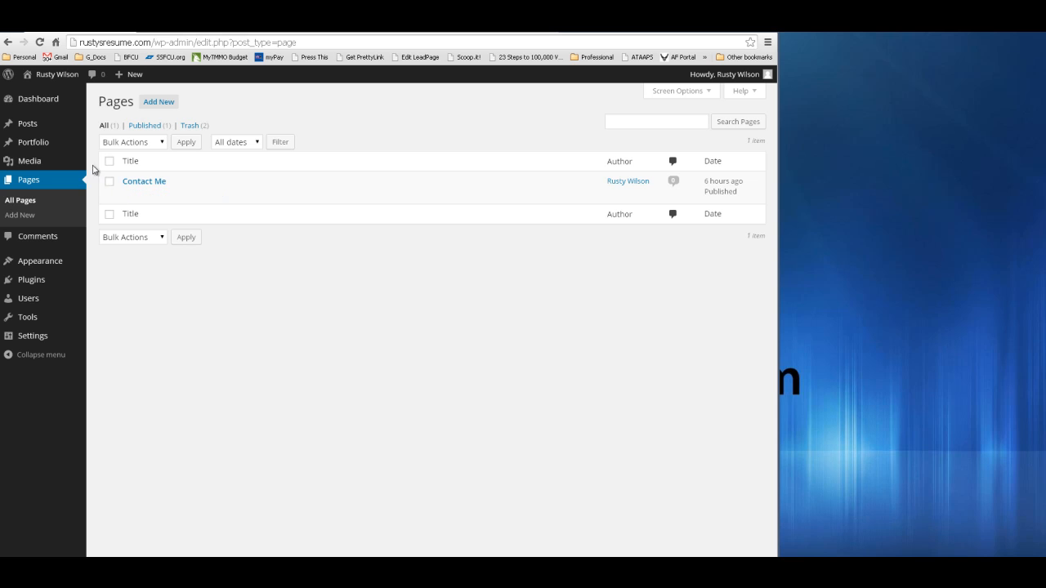
mouse_move(40, 340)
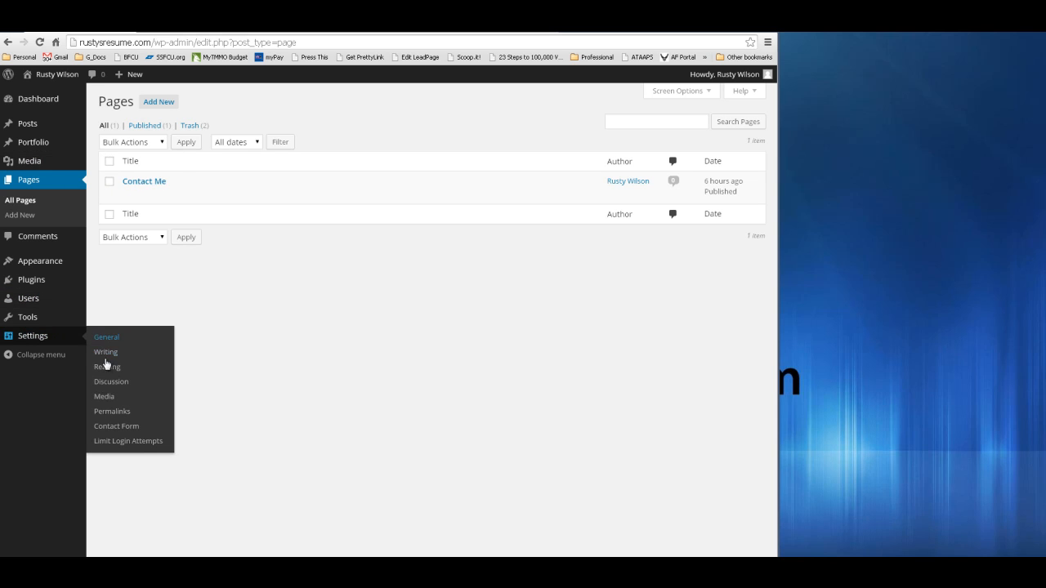
- Save the permalinks with the Post name (/%postname%/) structure
left_click(114, 411)
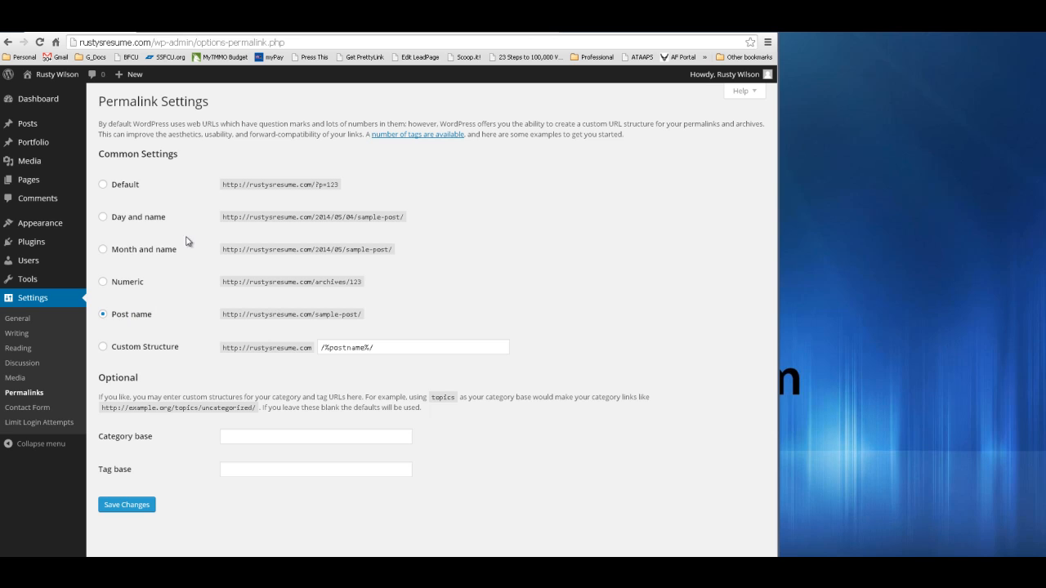
left_click(138, 507)
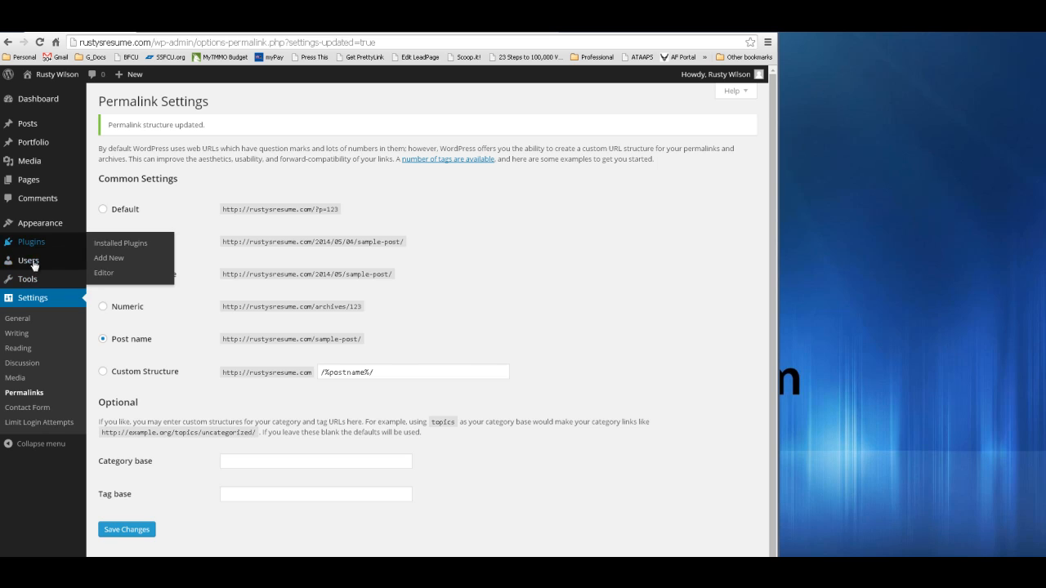
- Open the administrator's Profile from Users and scroll through its settings
mouse_move(33, 263)
left_click(109, 262)
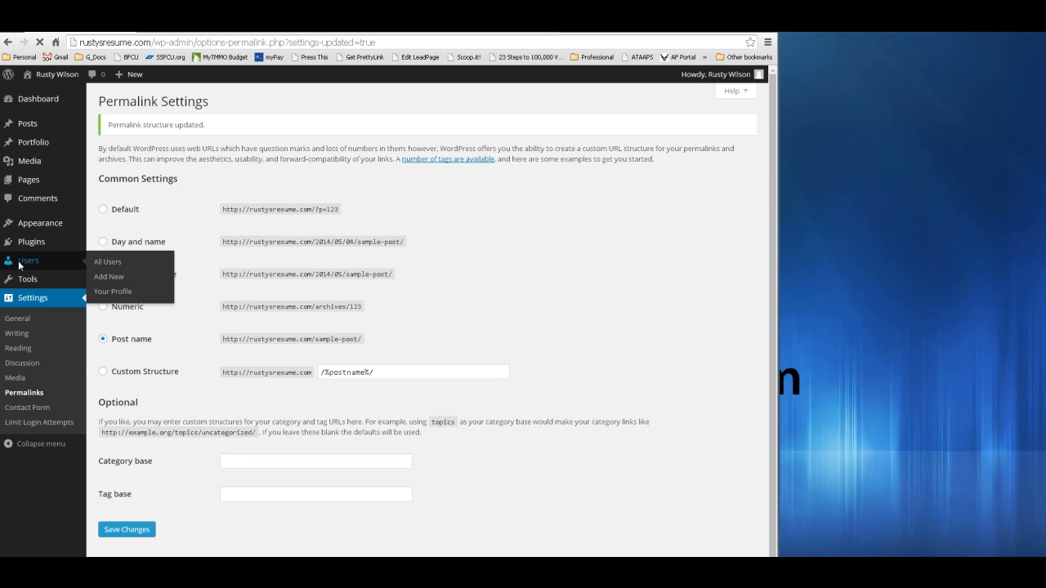
mouse_move(204, 184)
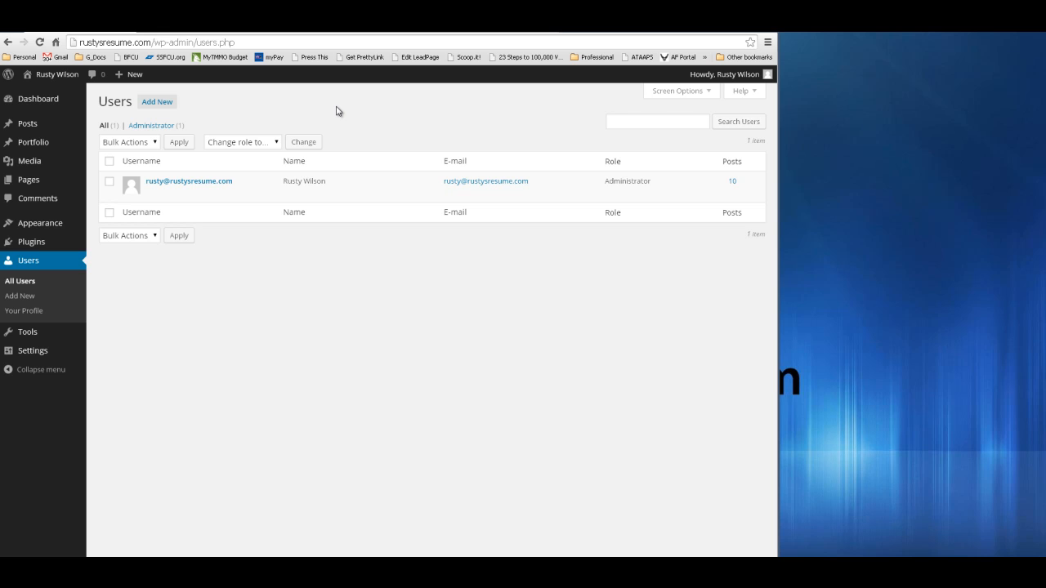
left_click(183, 182)
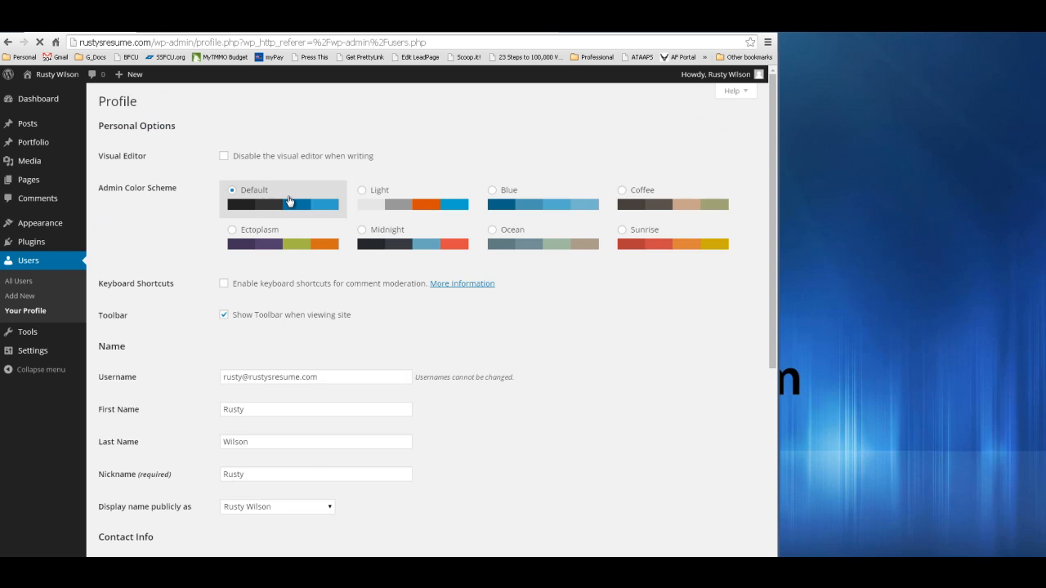
scroll(327, 320, "down", 2)
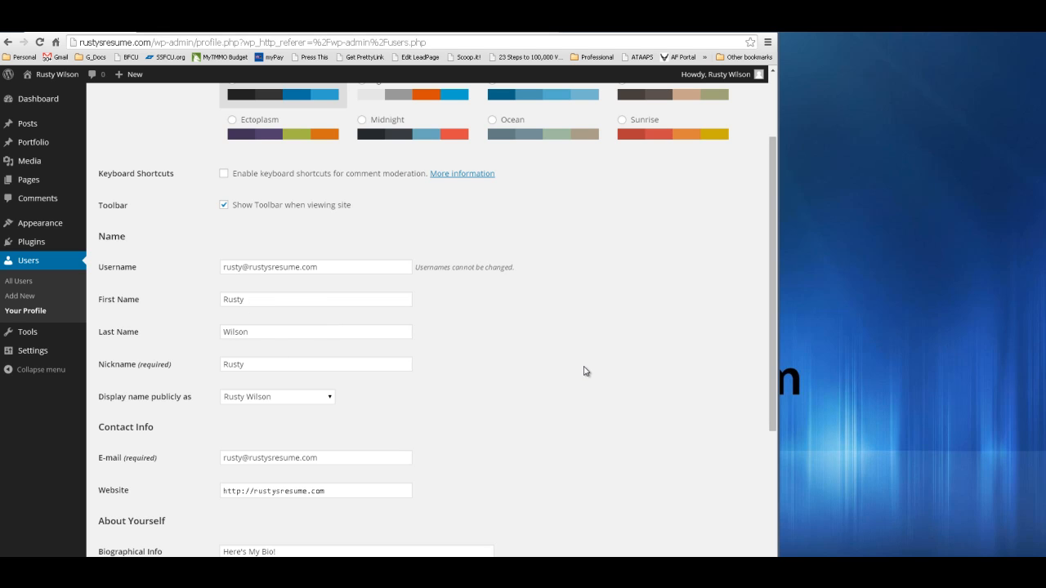
scroll(584, 368, "down", 1)
scroll(552, 319, "up", 3)
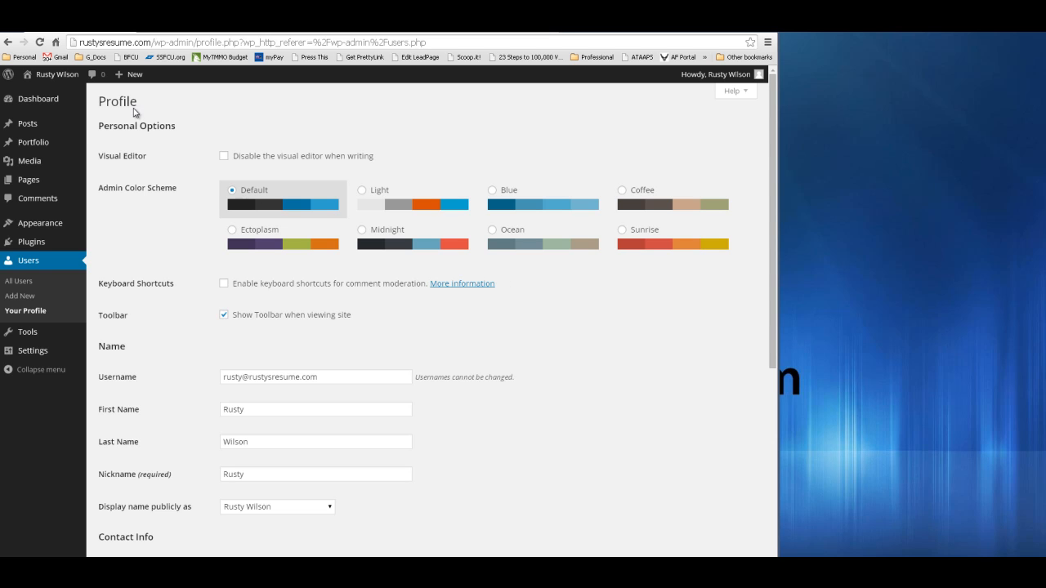
mouse_move(41, 184)
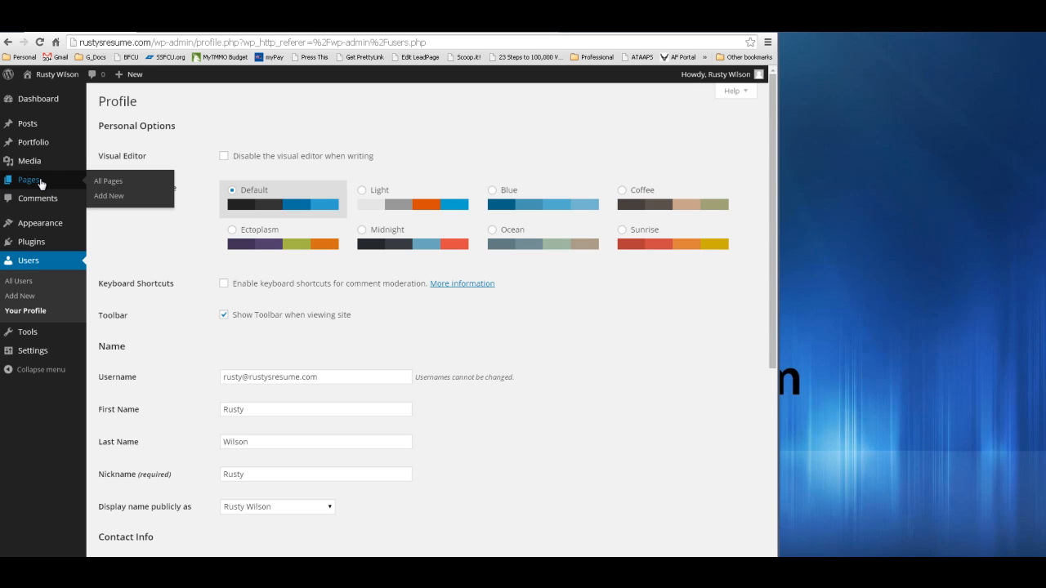
- Open Appearance > Themes to see zeeBizzCard as the active theme
mouse_move(41, 246)
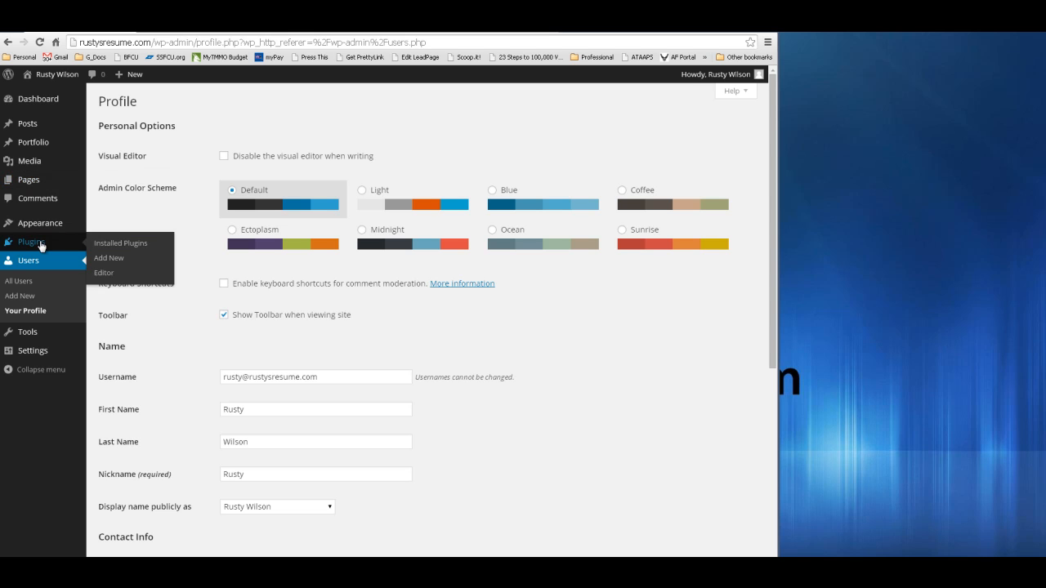
left_click(41, 246)
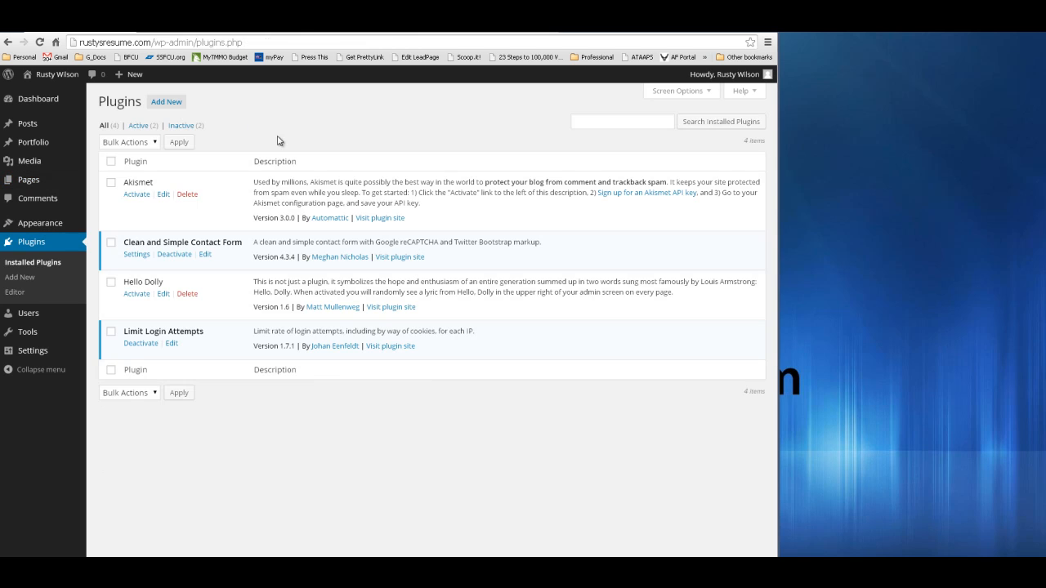
left_click(55, 229)
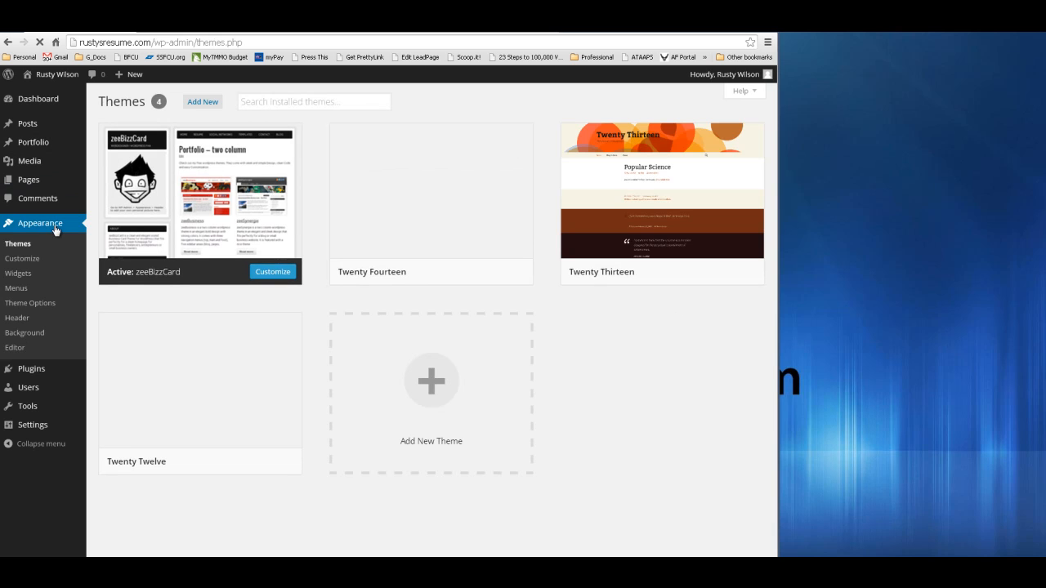
- Search Add New themes for 'resume' and preview zeeBizzCard's details before closing
left_click(202, 103)
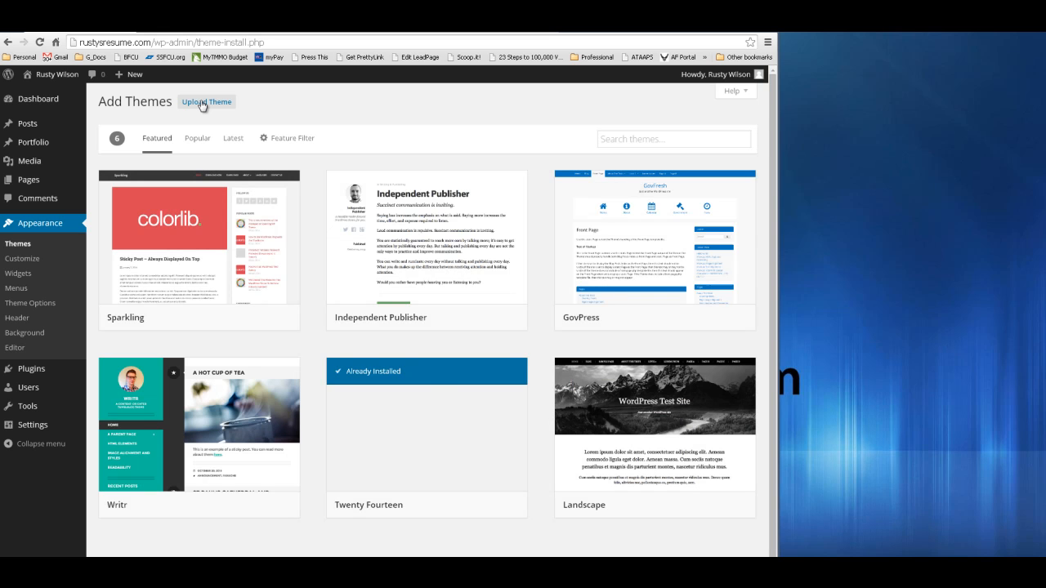
left_click(631, 138)
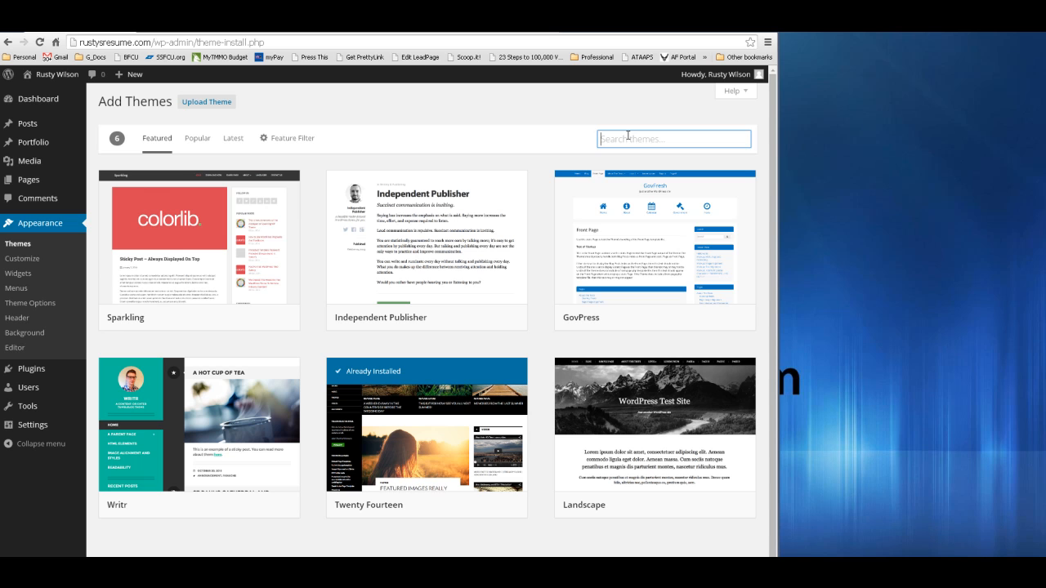
type("resume")
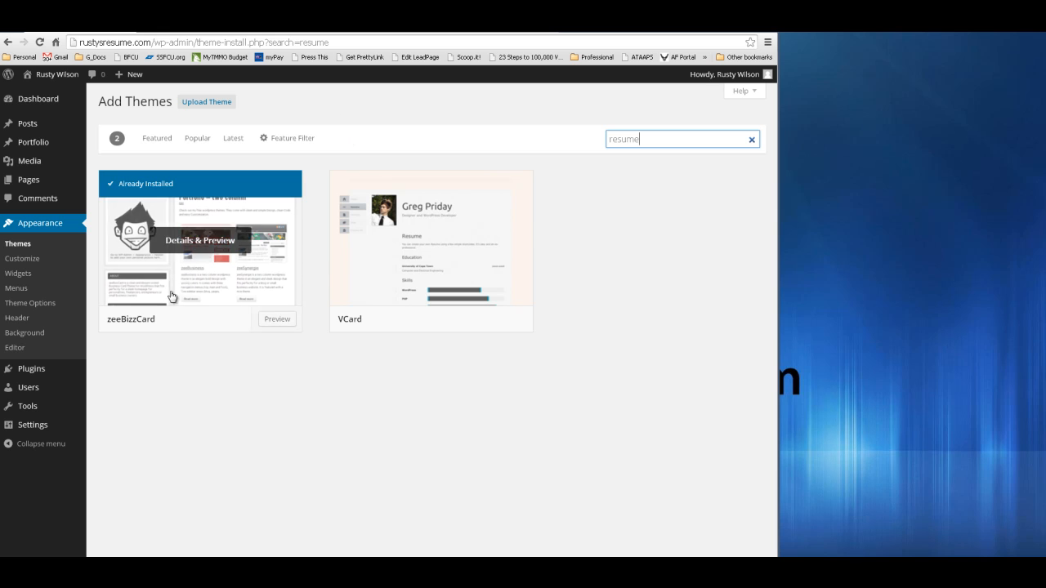
left_click(208, 252)
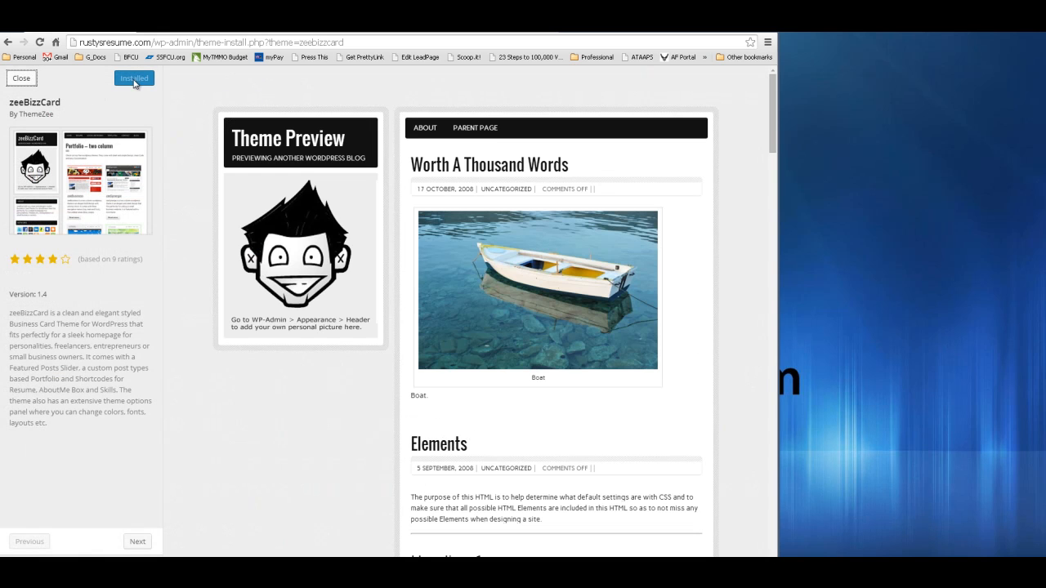
left_click(21, 78)
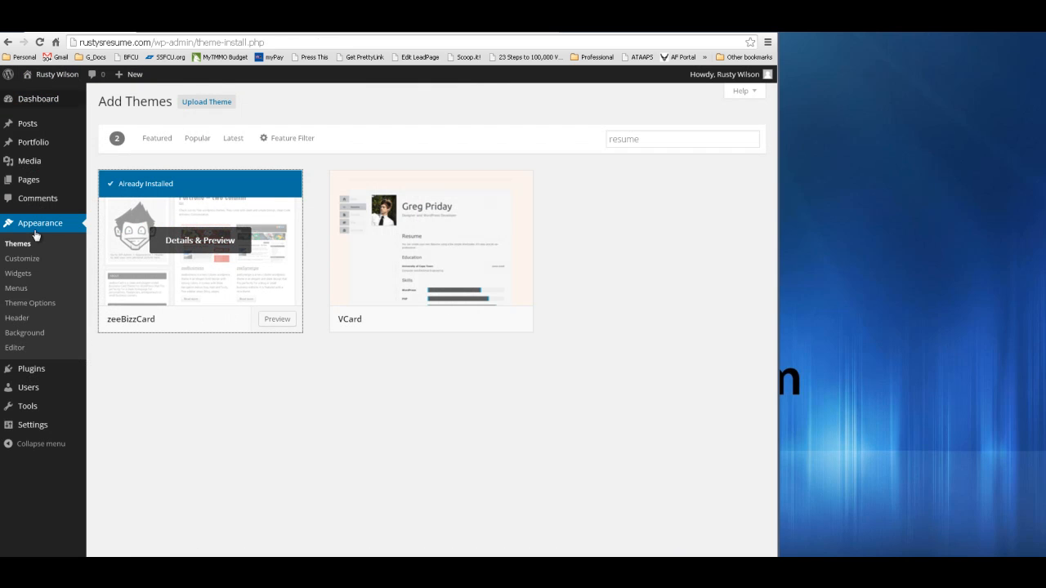
- Open the zeeBizzCard Customizer and check the Site Title and Tagline fields, trimming the title's last character
left_click(27, 260)
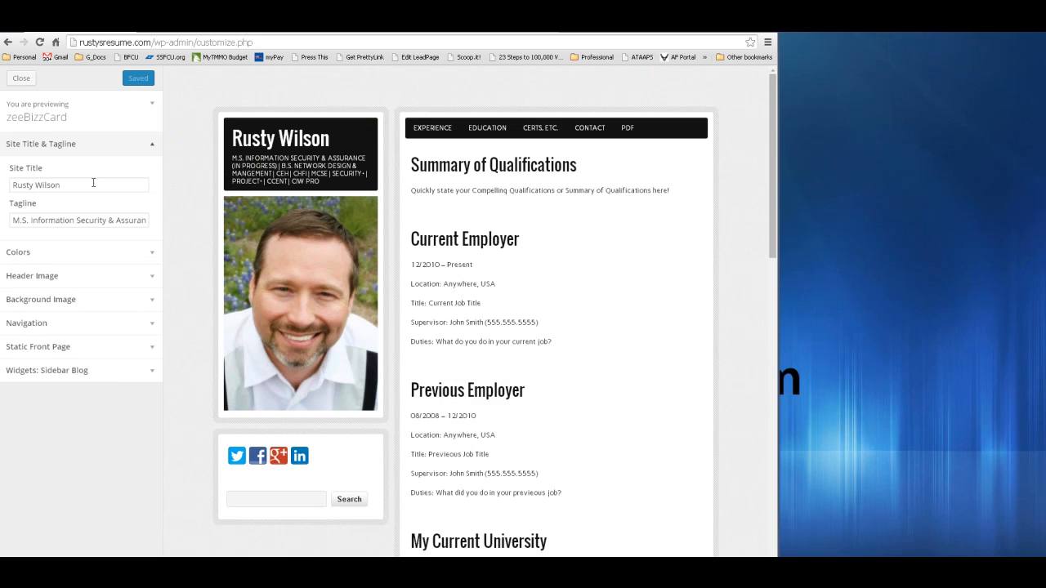
left_click(83, 220)
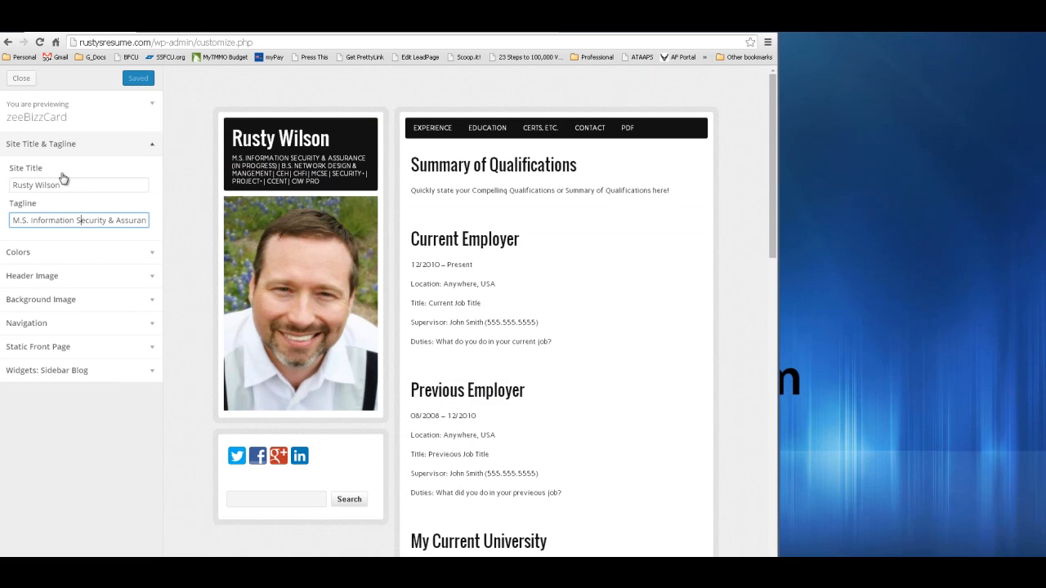
left_click(85, 184)
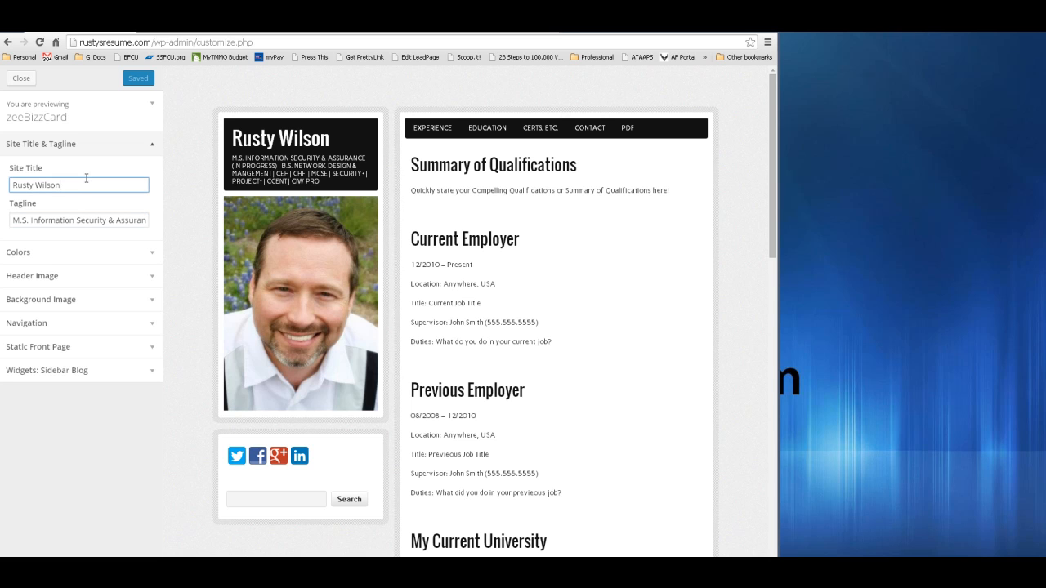
key("BackSpace")
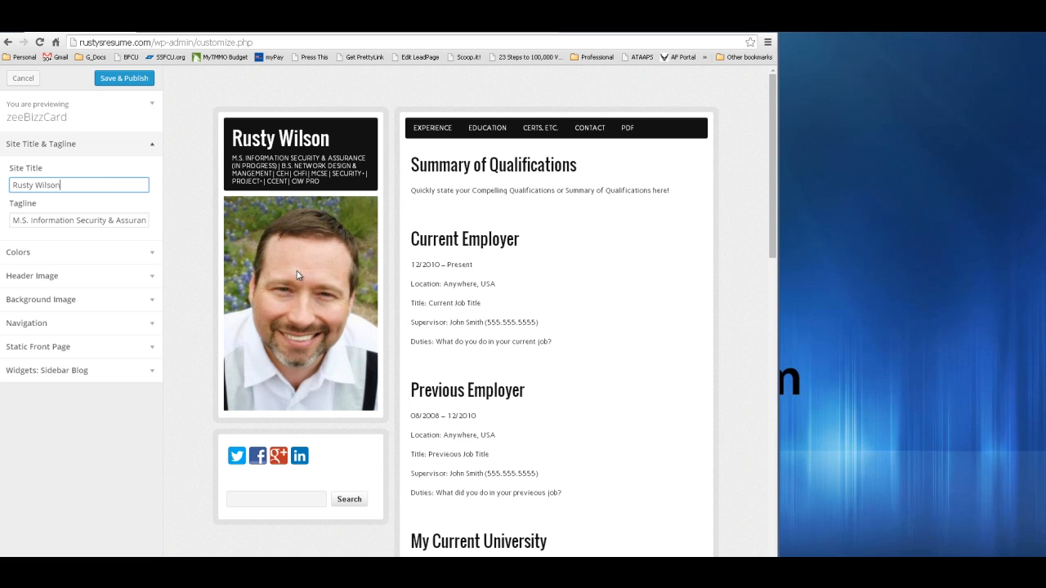
- Expand the Header Image settings, scroll through the header photo options, then collapse them
left_click(140, 282)
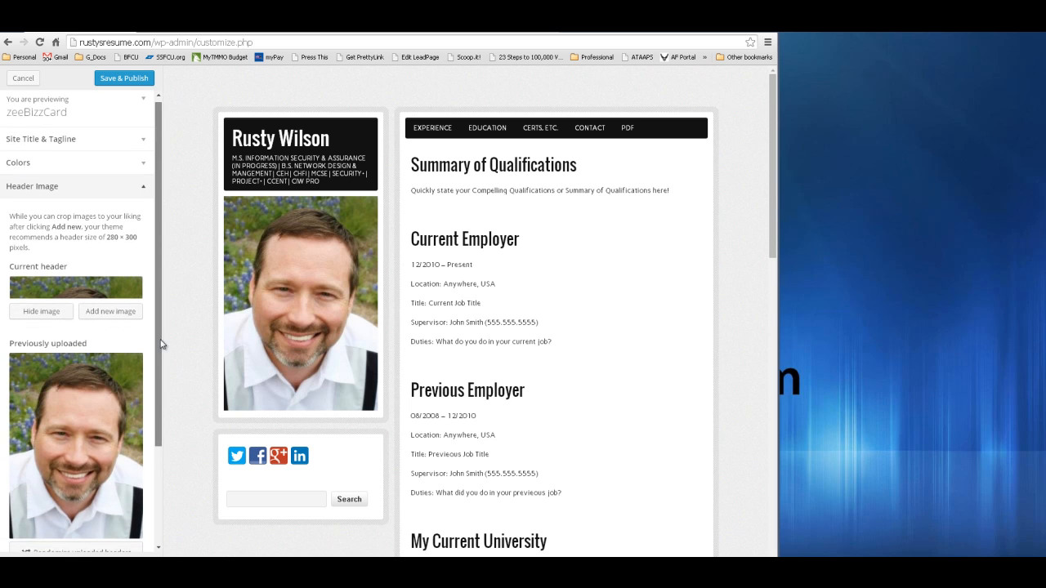
left_click_drag(161, 345, 162, 477)
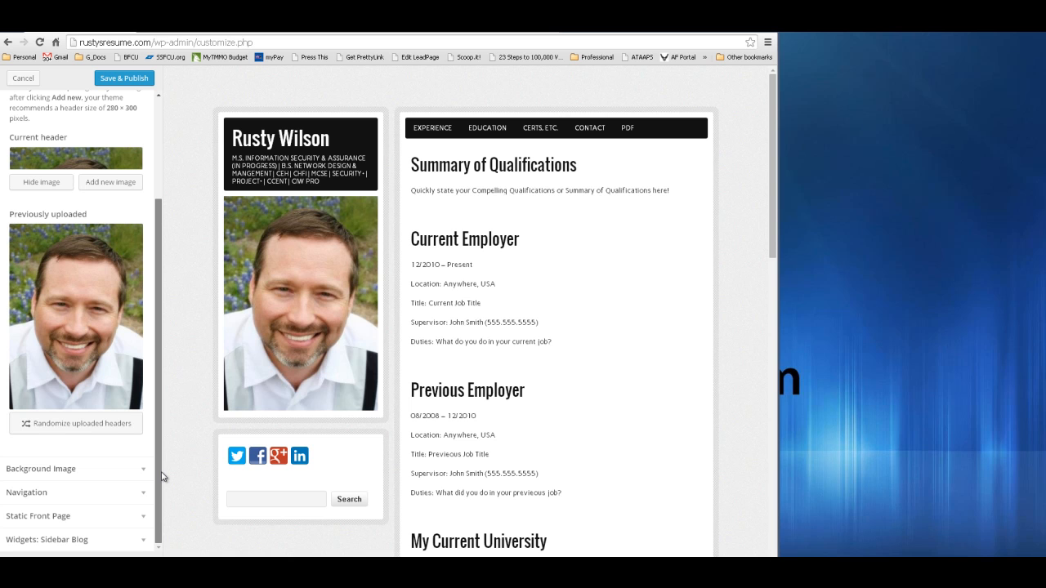
left_click_drag(160, 450, 163, 299)
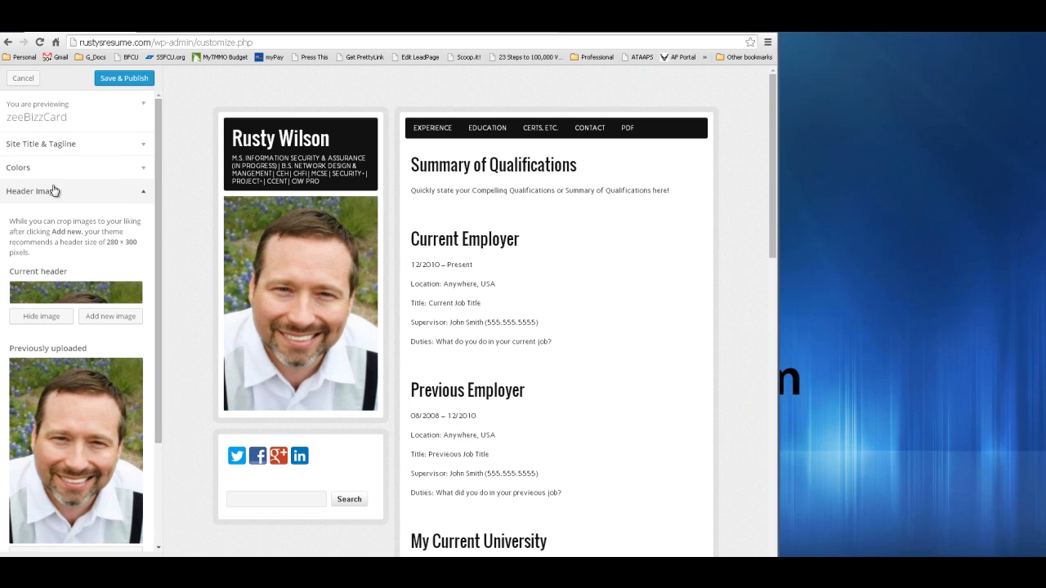
left_click(119, 197)
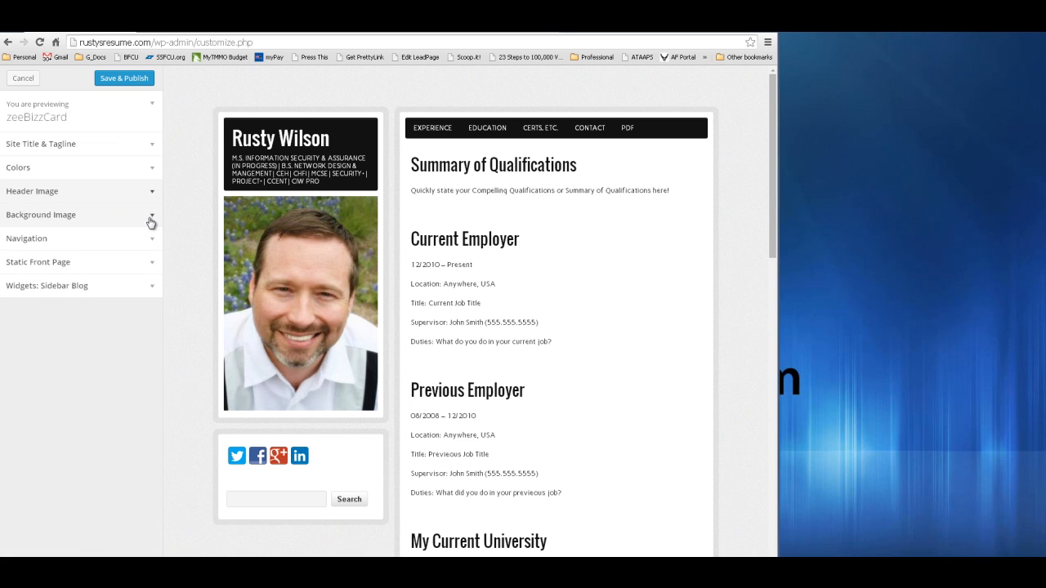
left_click(151, 219)
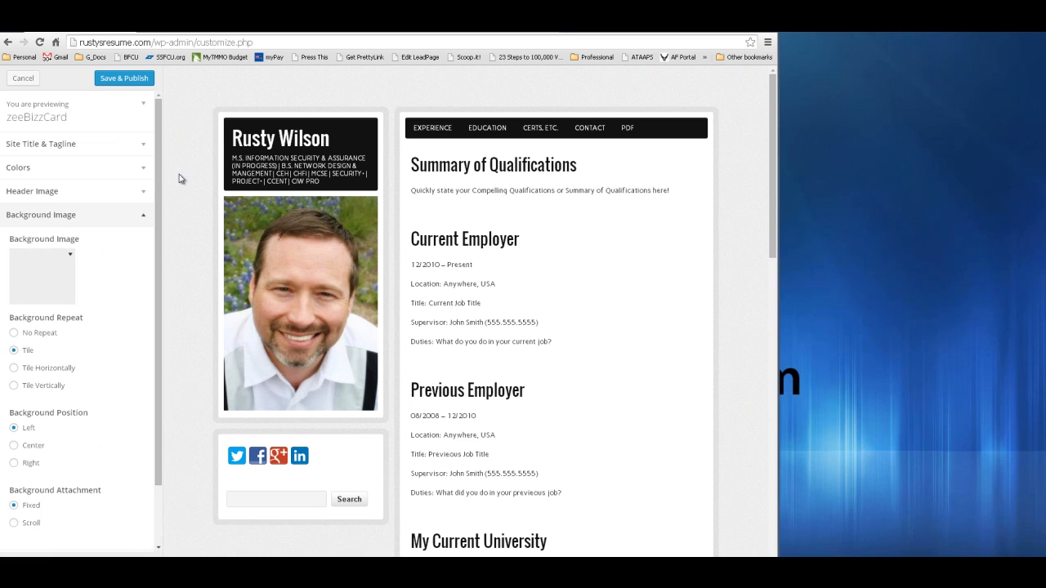
left_click(135, 217)
left_click(150, 245)
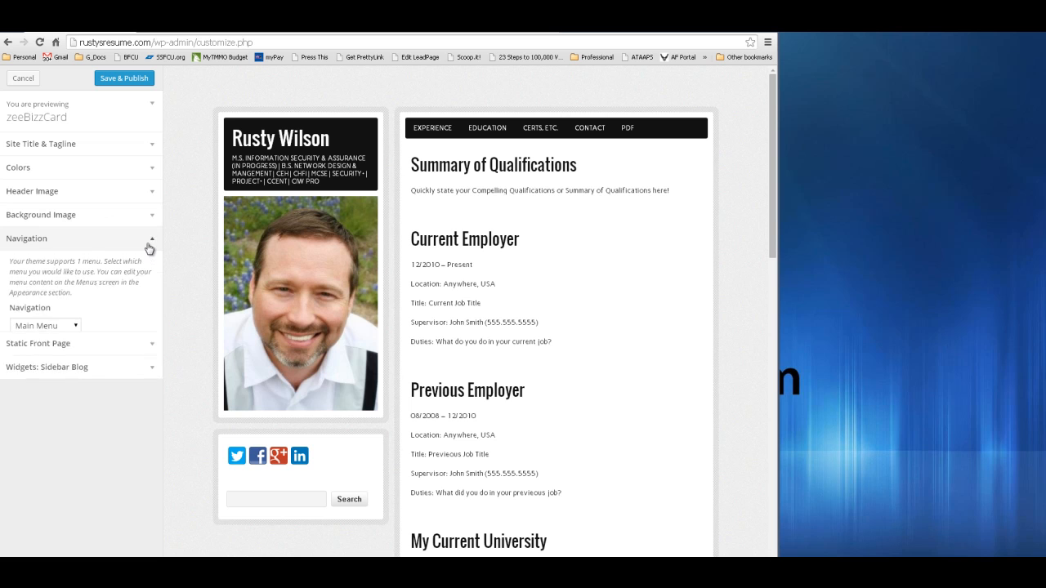
left_click(70, 327)
left_click(119, 324)
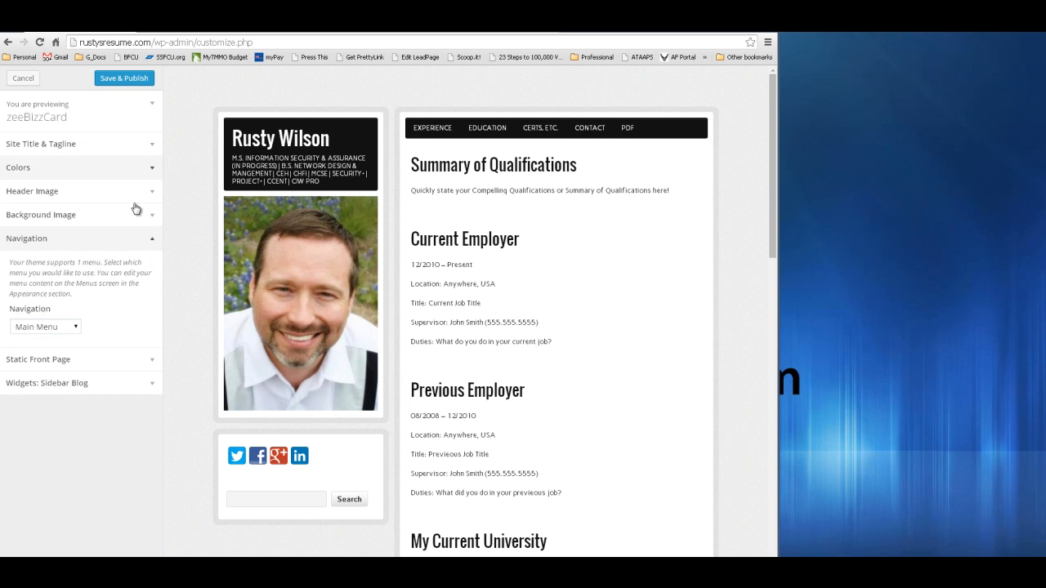
left_click(98, 360)
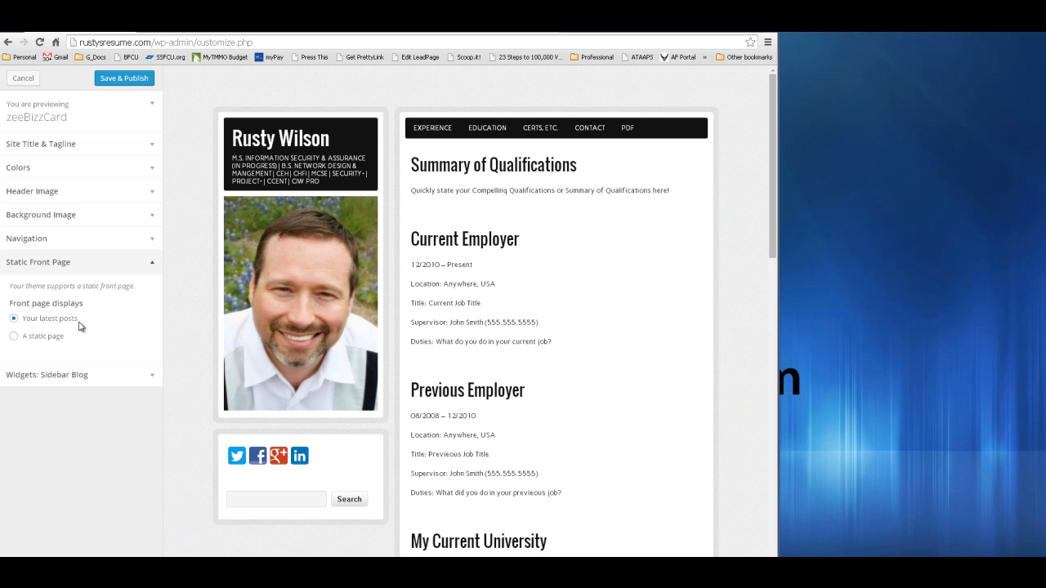
left_click(151, 377)
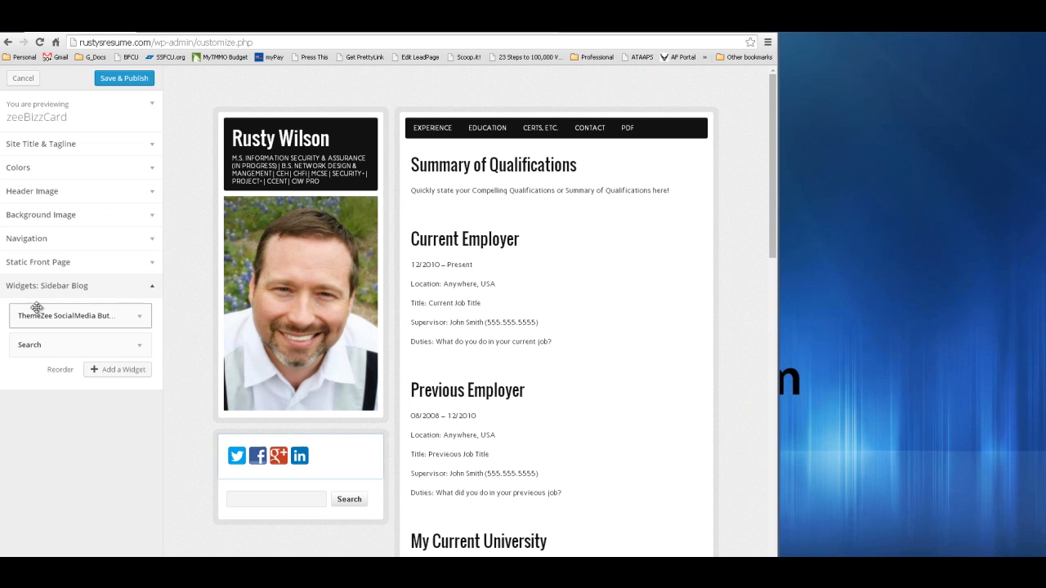
left_click(141, 319)
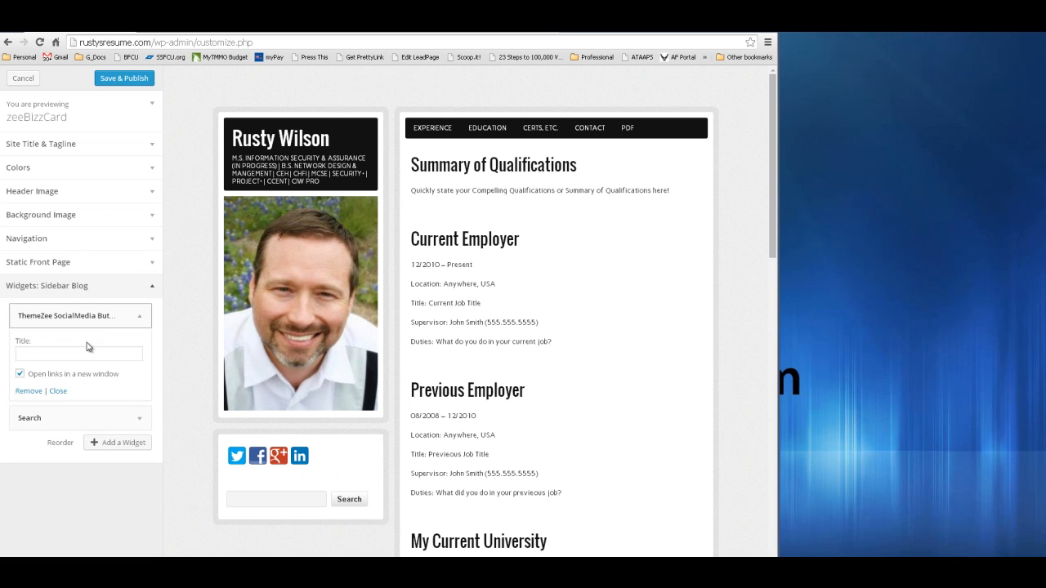
left_click(141, 320)
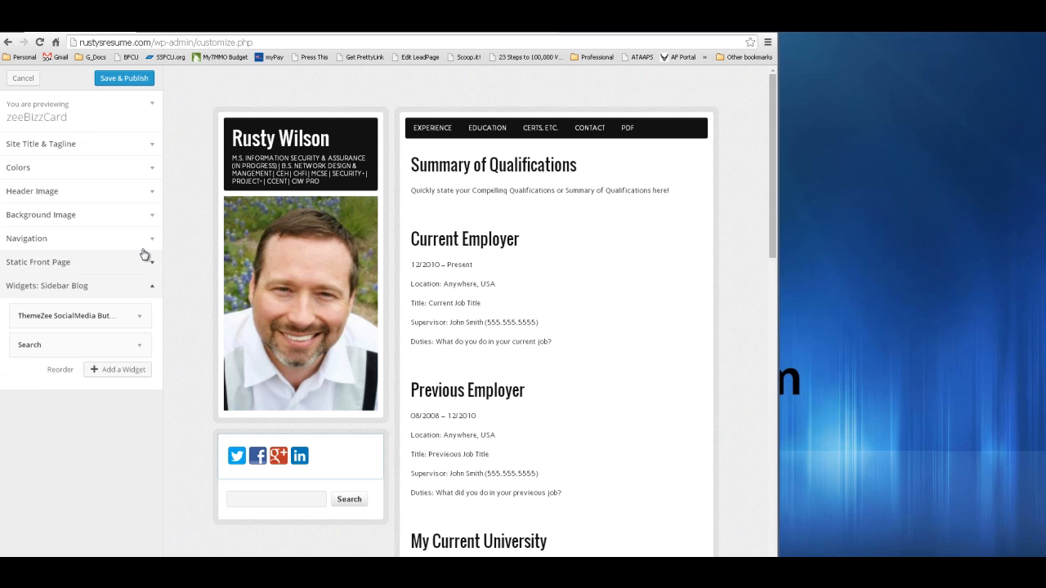
left_click(123, 371)
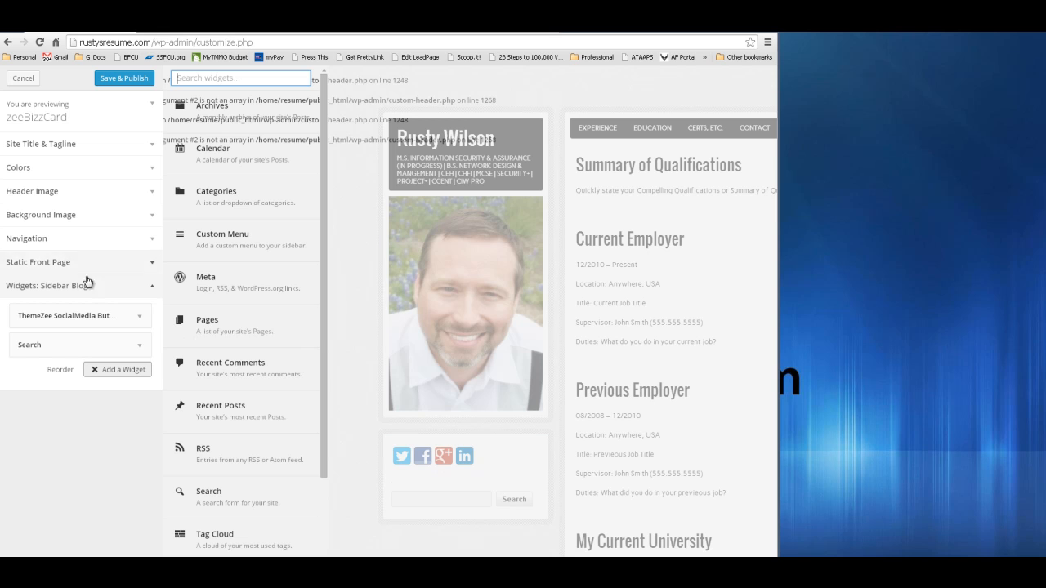
left_click(101, 345)
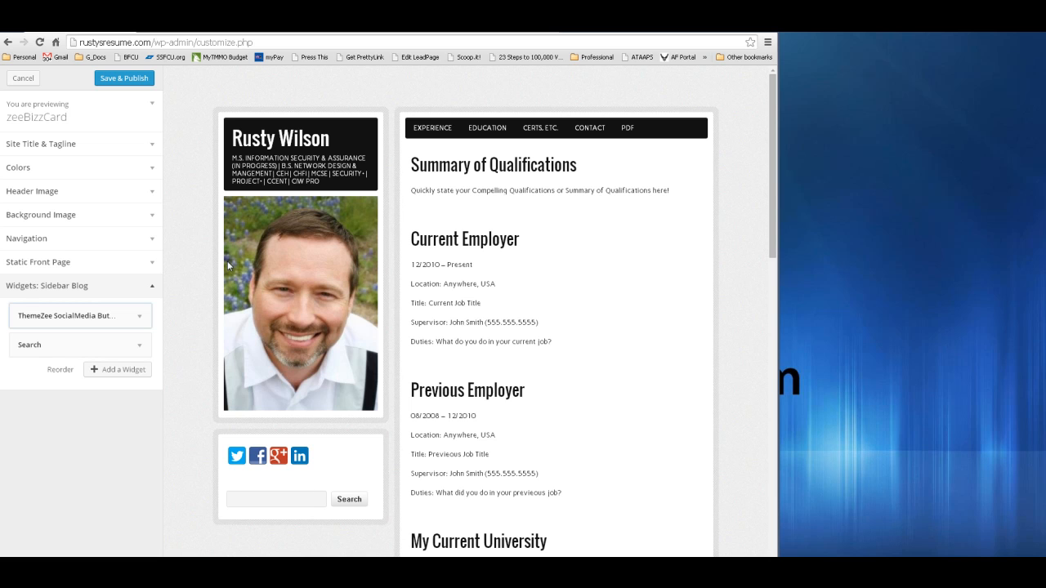
- Cancel the Customizer without saving and open the theme editor showing zeeBizzCard's style.css
left_click(23, 80)
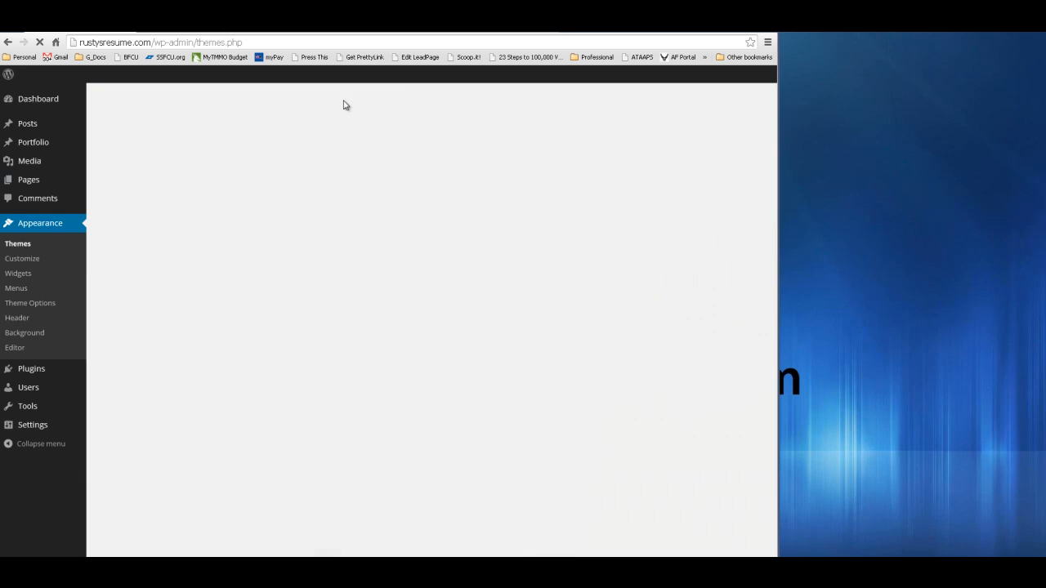
mouse_move(133, 358)
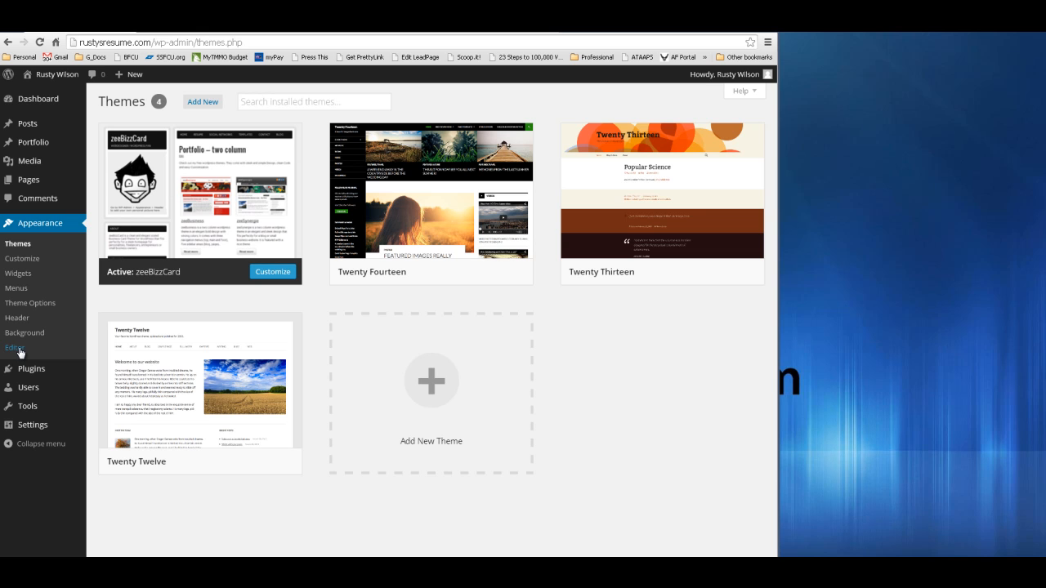
left_click(18, 348)
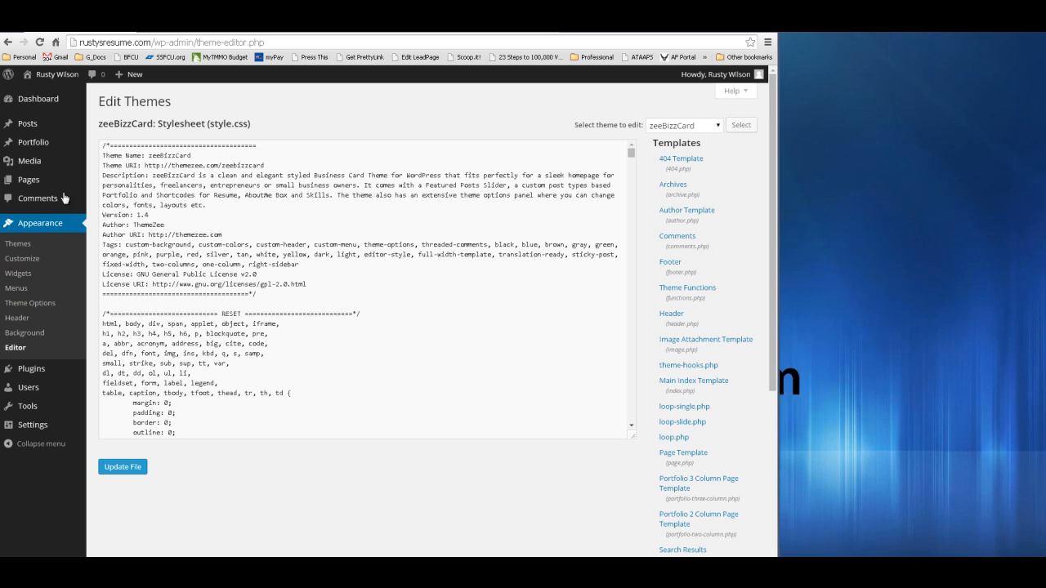
left_click(35, 99)
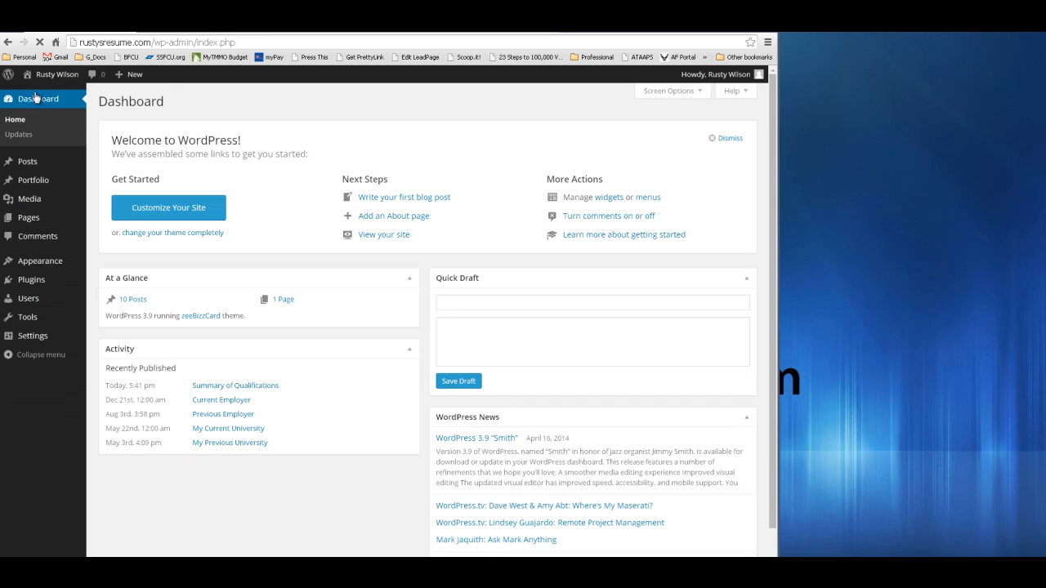
mouse_move(41, 263)
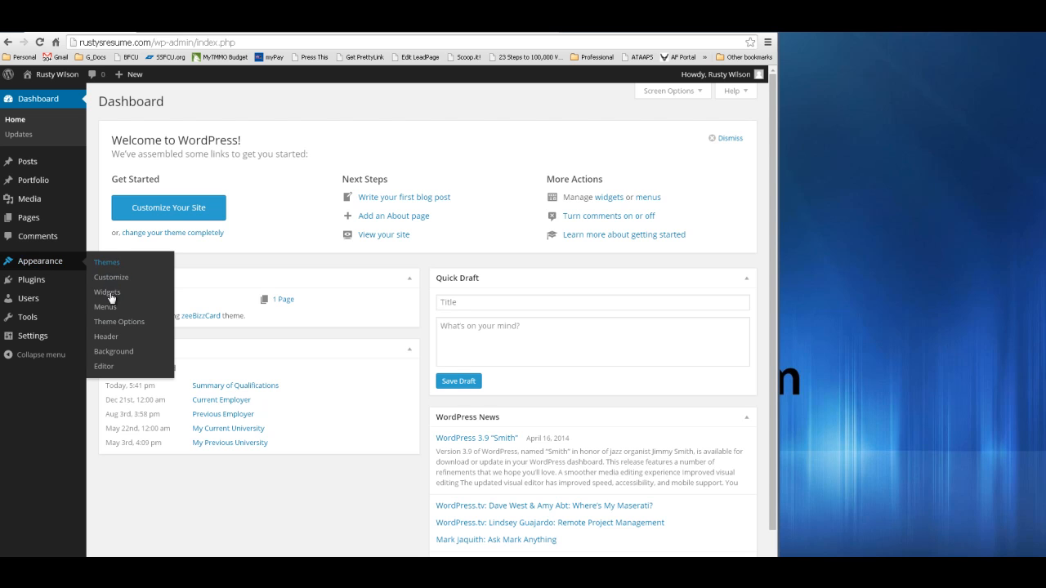
left_click(107, 371)
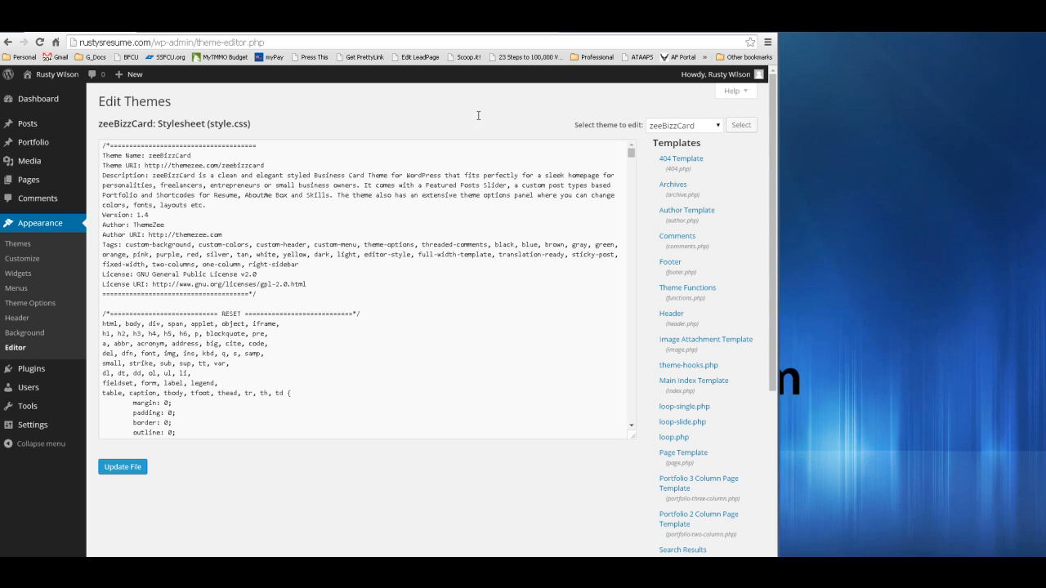
- Open archive.php from the Templates list and inspect its empty _e('') category heading string
left_click(674, 188)
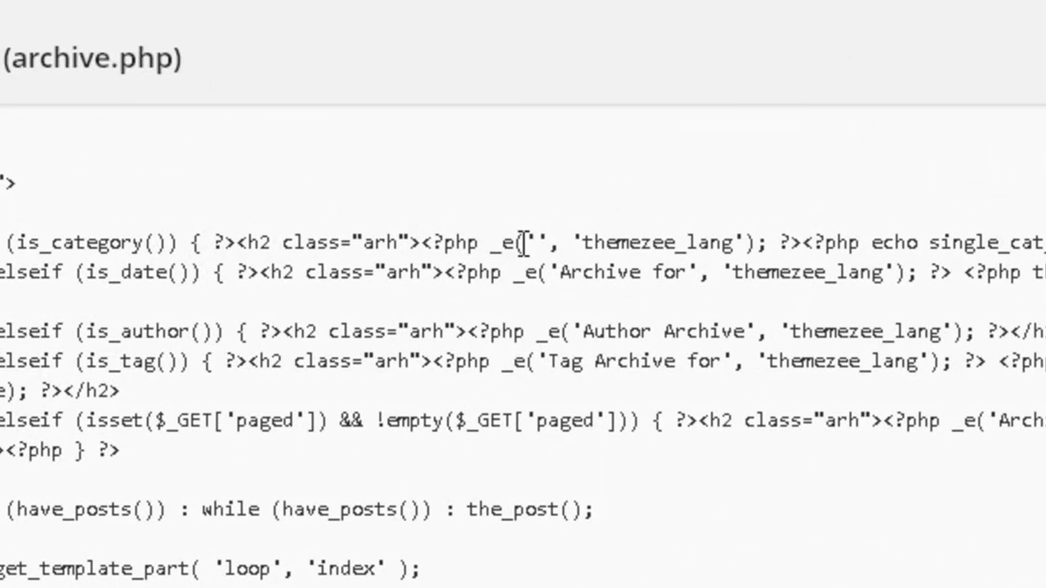
left_click(533, 243)
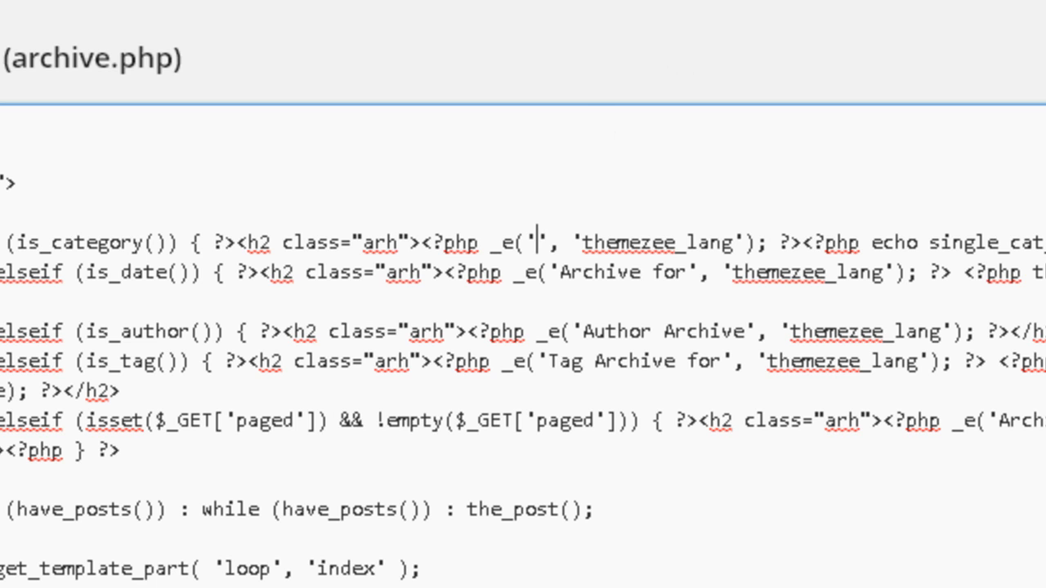
scroll(574, 117, "up", 1)
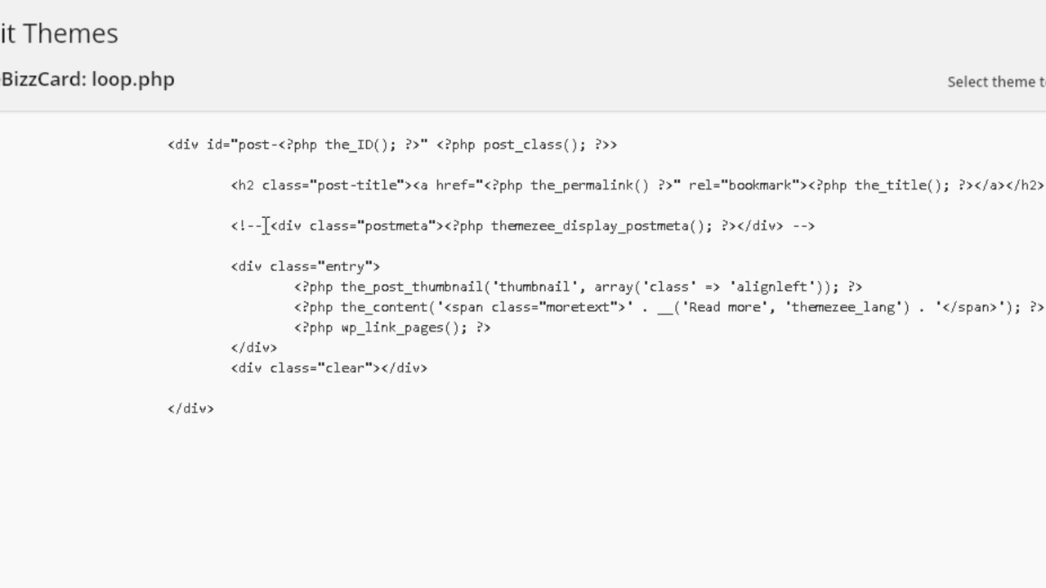
- Wrap the postmeta line of loop-single.php in <!-- --> and save the file
left_click(235, 225)
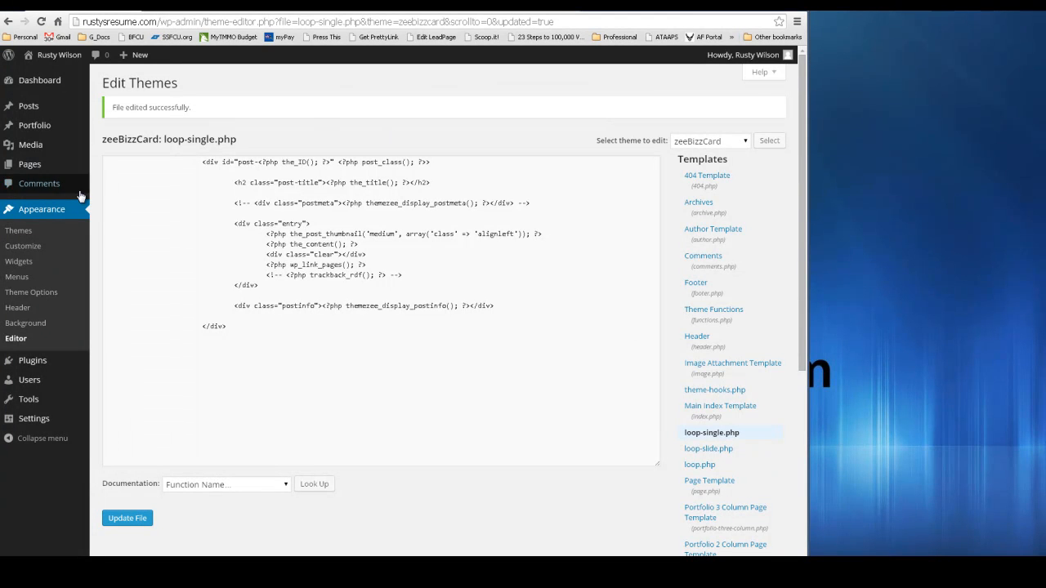
mouse_move(27, 169)
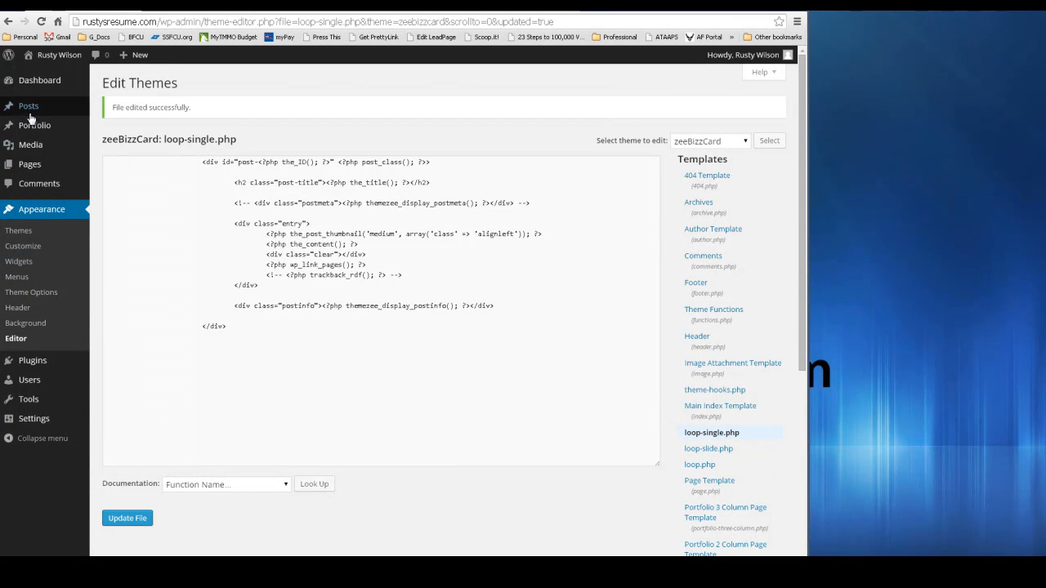
mouse_move(38, 369)
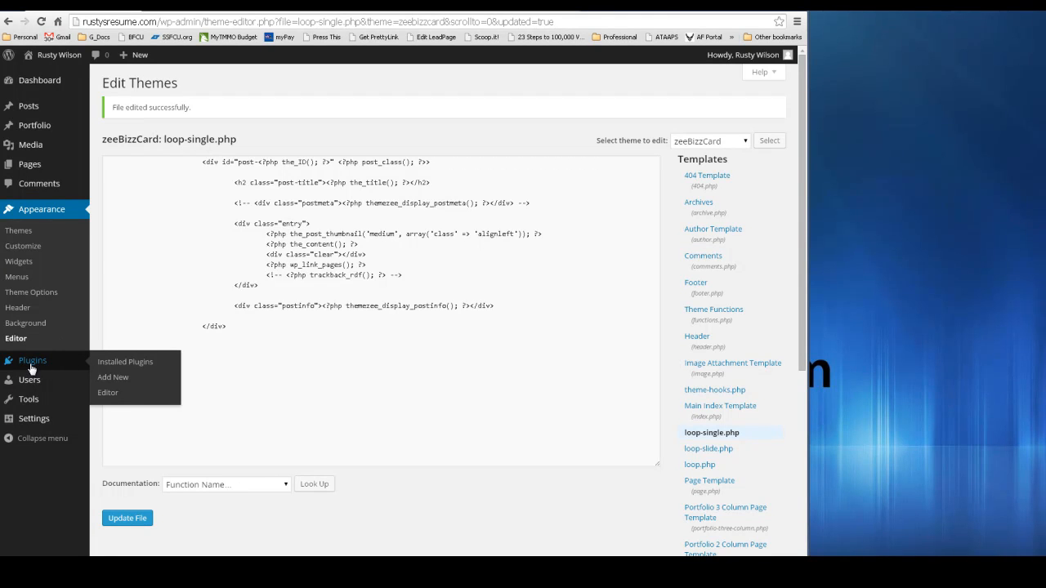
- Search new plugins for 'contact form clean', then open Clean and Simple Contact Form's settings from Installed Plugins
left_click(120, 381)
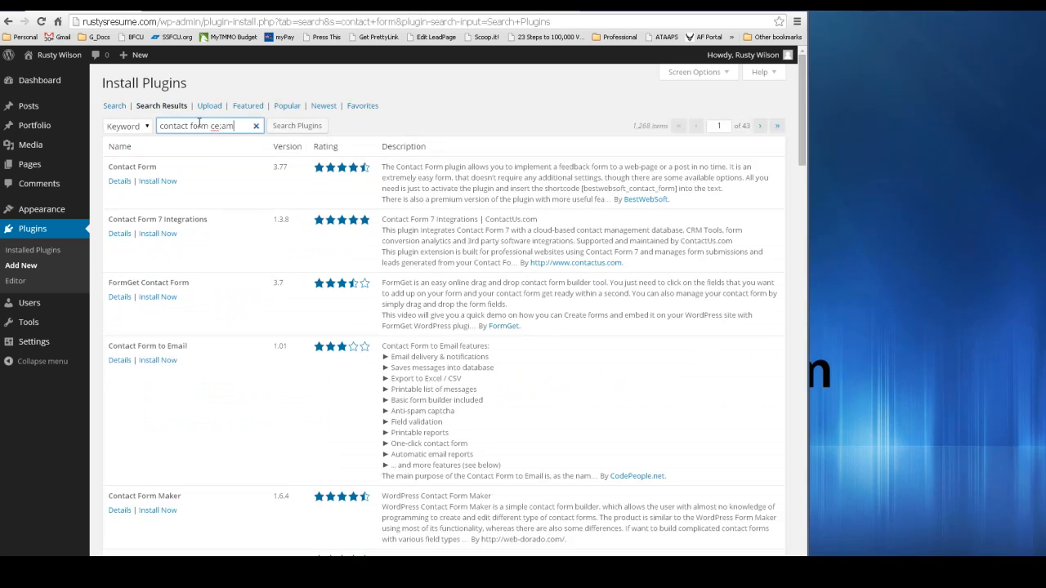
key("BackSpace")
key("BackSpace")
key("BackSpace")
key("BackSpace")
key("BackSpace")
type("n")
key("Return")
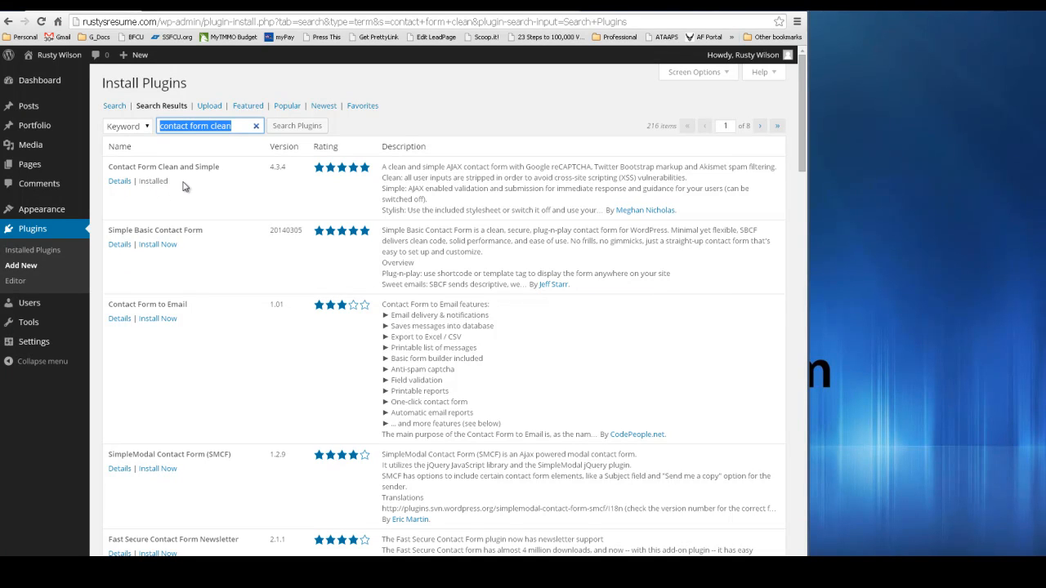
left_click(37, 229)
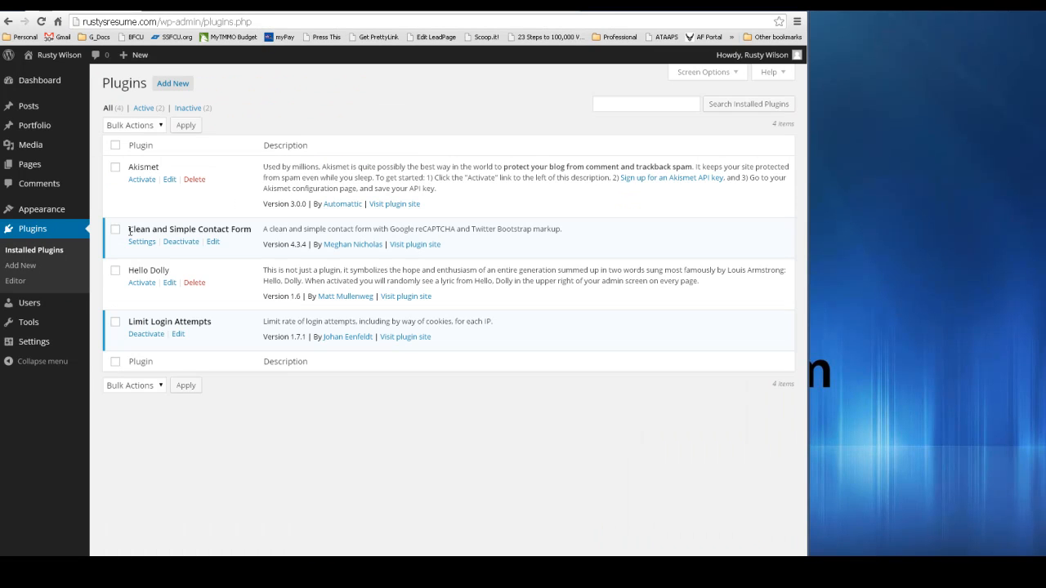
left_click(141, 243)
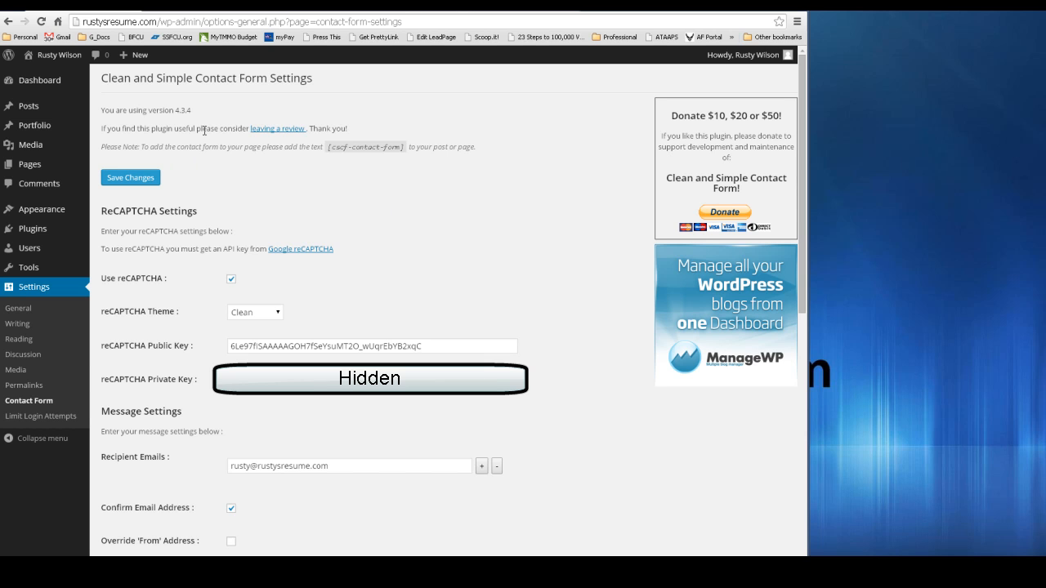
- Open the Google reCAPTCHA sign-up link in a new tab, view it, and return to the settings tab
right_click(310, 255)
left_click(343, 258)
left_click(203, 12)
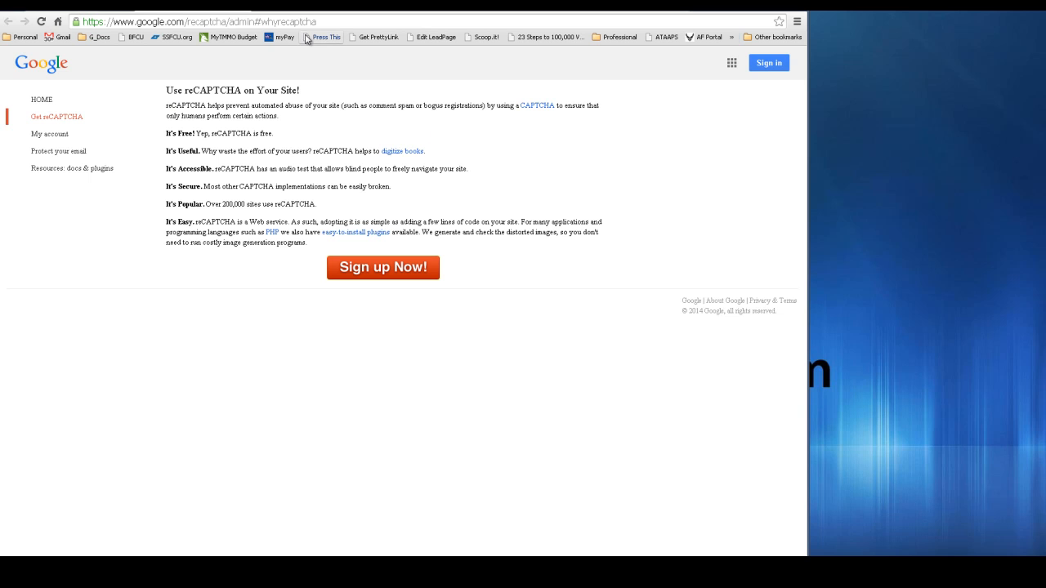
left_click(94, 9)
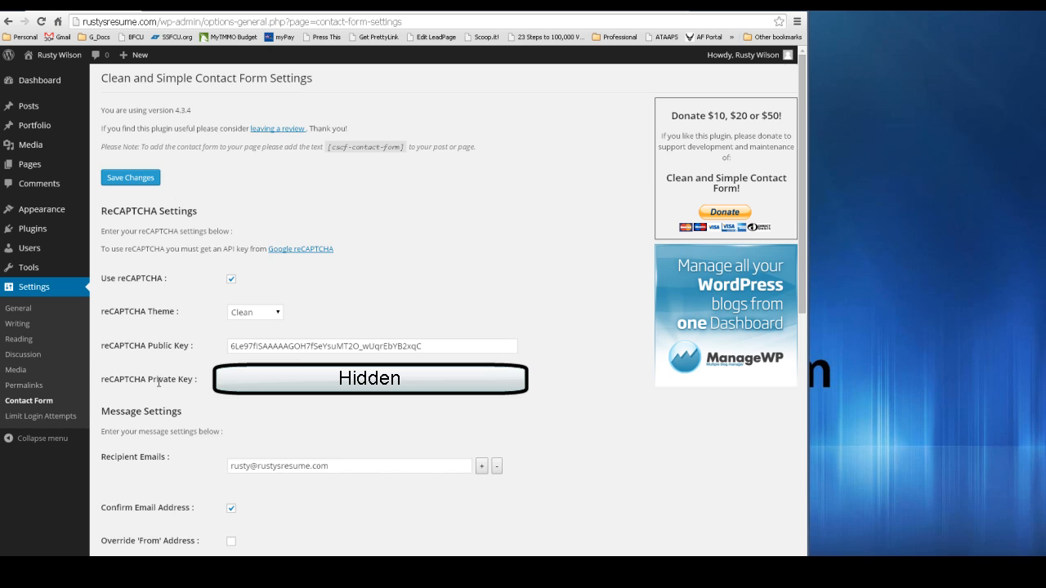
- Scroll through Message Settings to review the Resume Inquiry subject and the Message Sent thank-you text
scroll(158, 383, "down", 2)
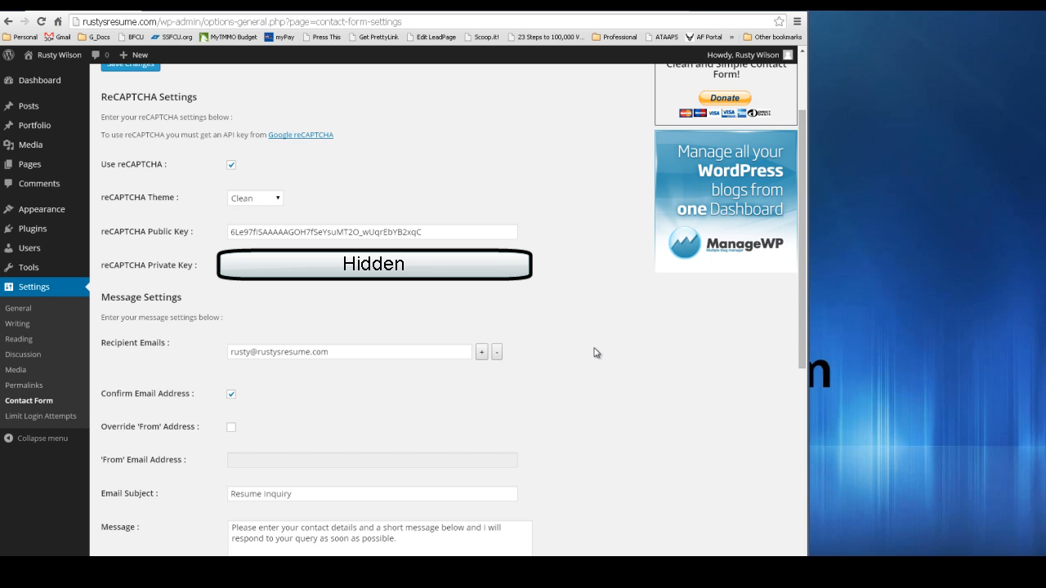
scroll(595, 352, "down", 1)
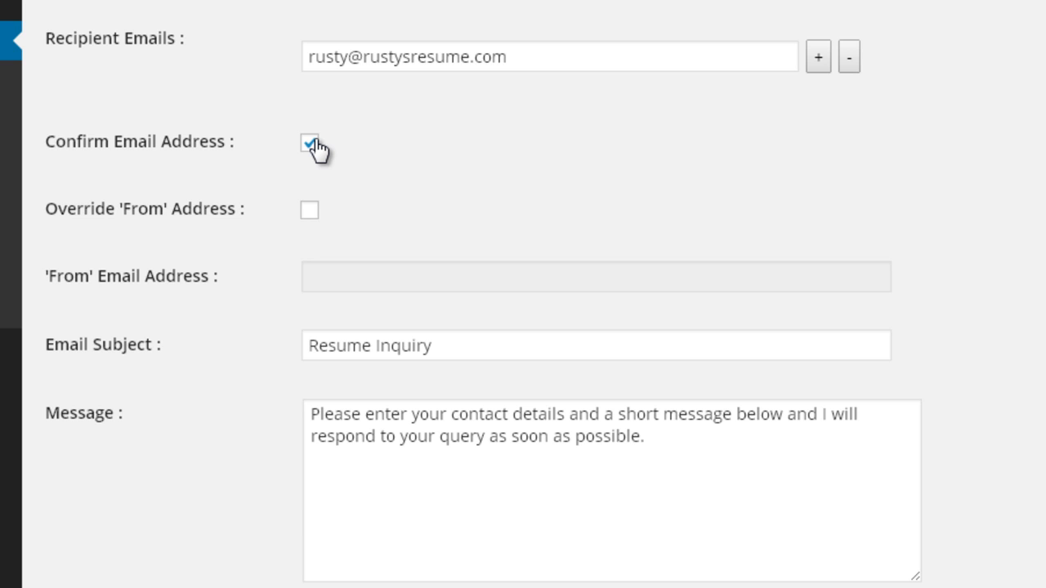
scroll(840, 149, "down", 2)
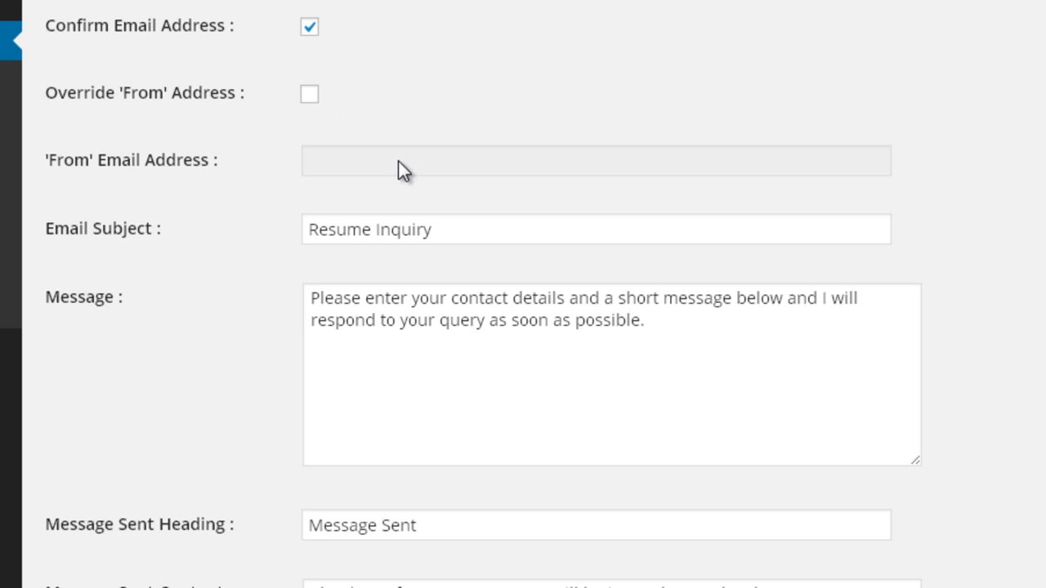
scroll(551, 112, "down", 4)
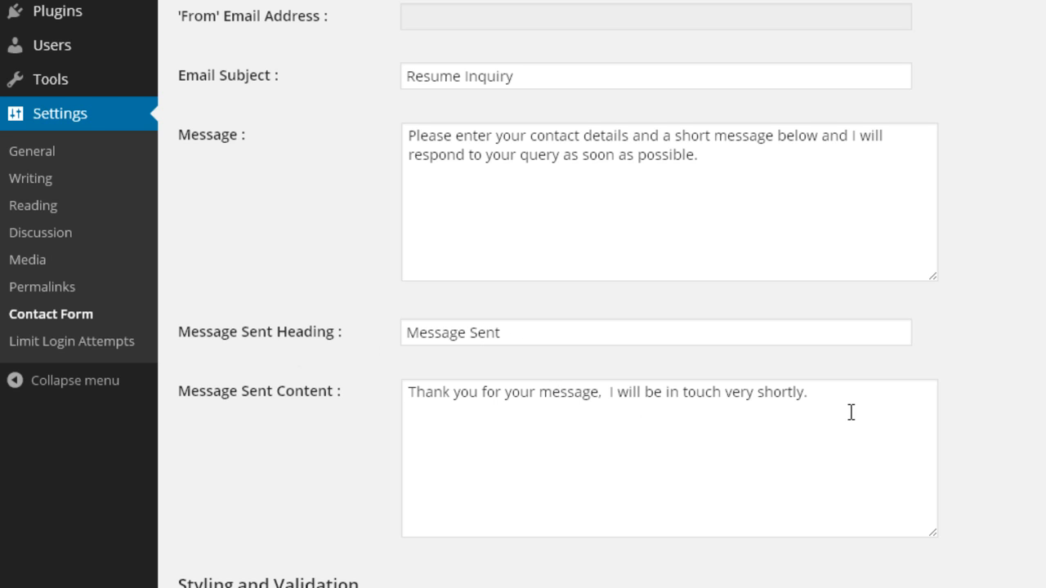
scroll(1018, 385, "down", 4)
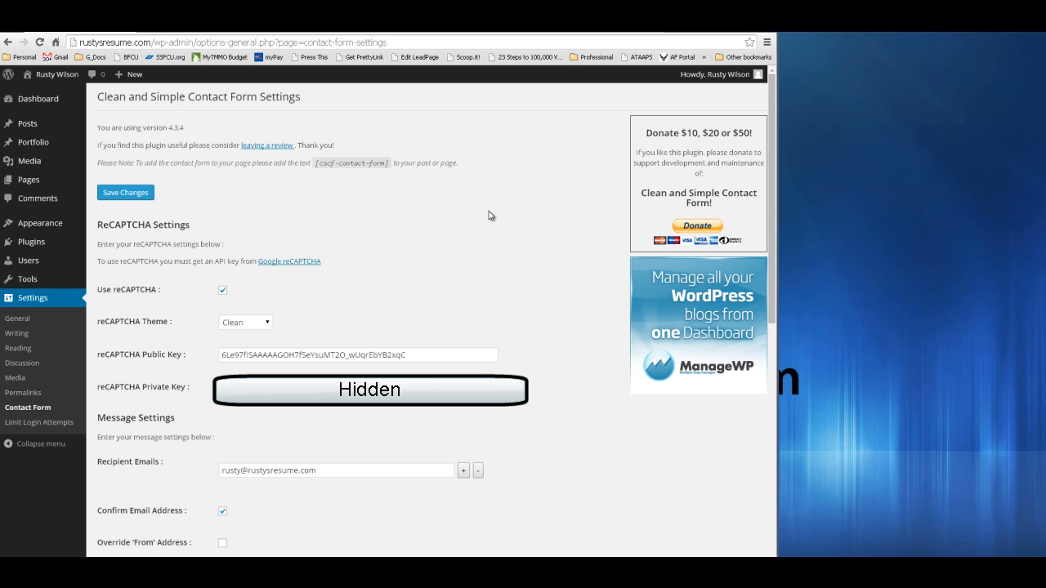
left_click(265, 325)
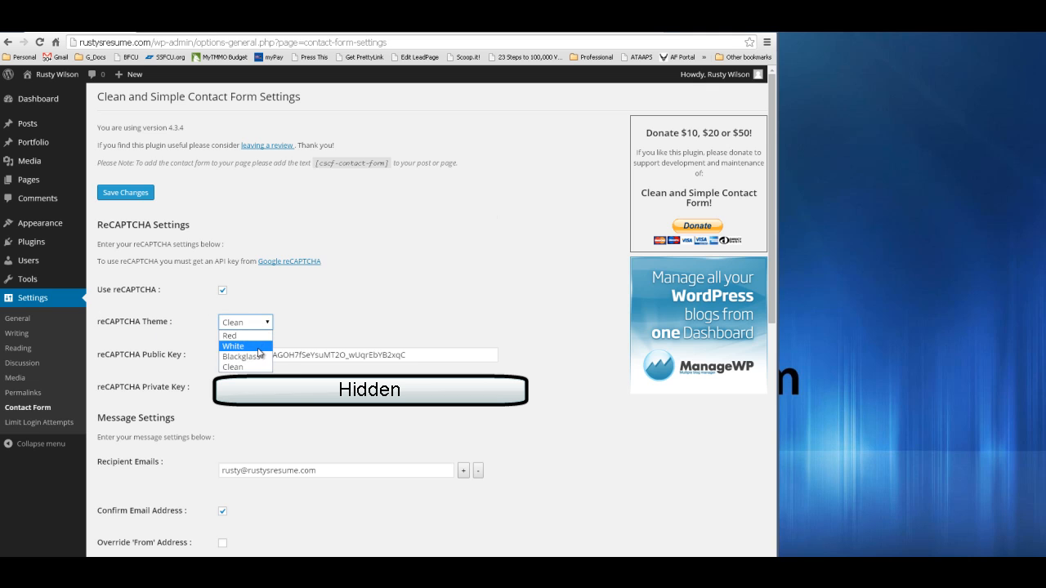
left_click(245, 367)
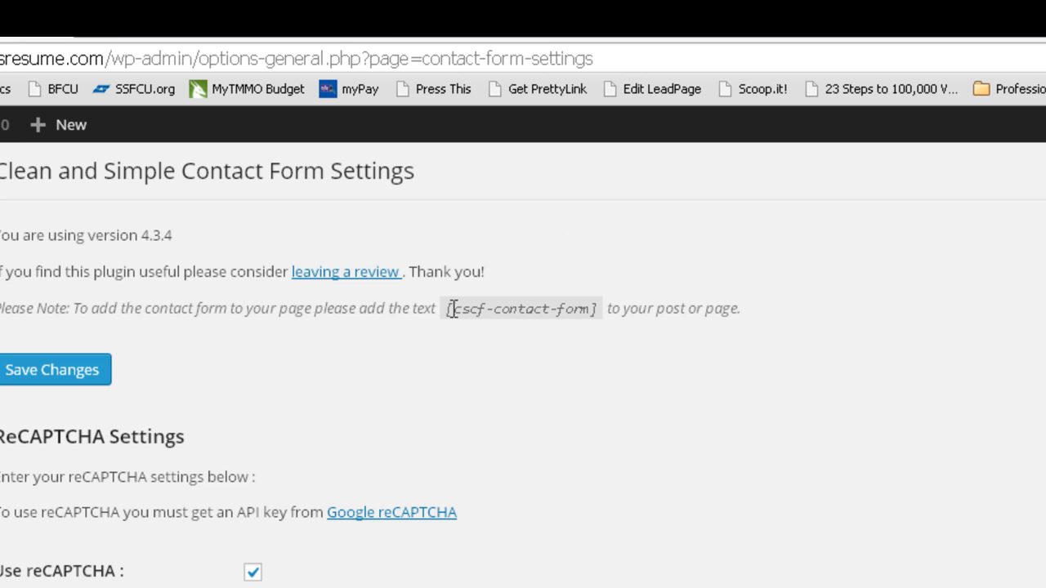
- Copy the [cscf-contact-form] shortcode and open the site's Pages list
left_click_drag(463, 312, 608, 306)
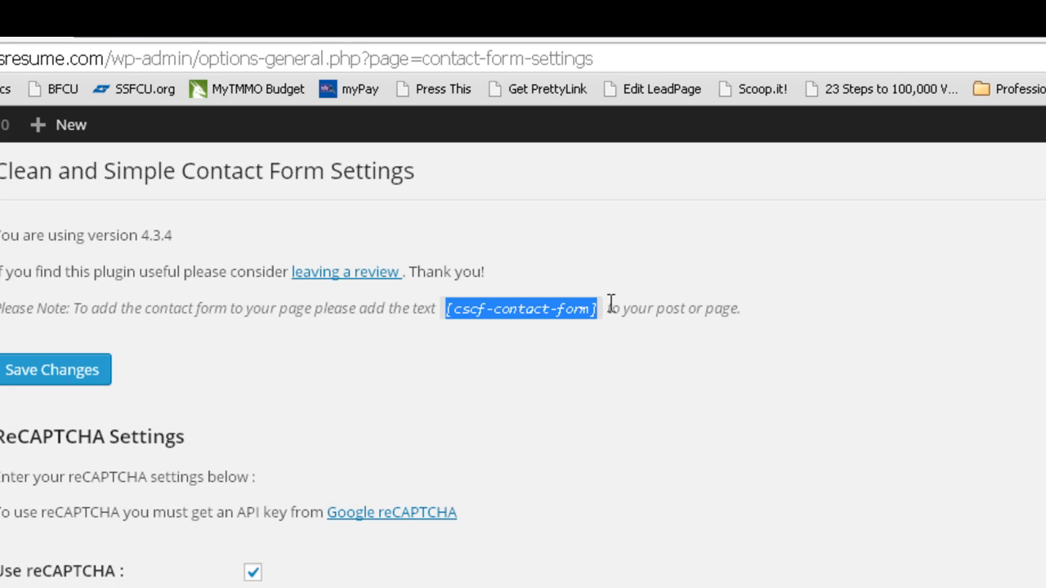
right_click(523, 310)
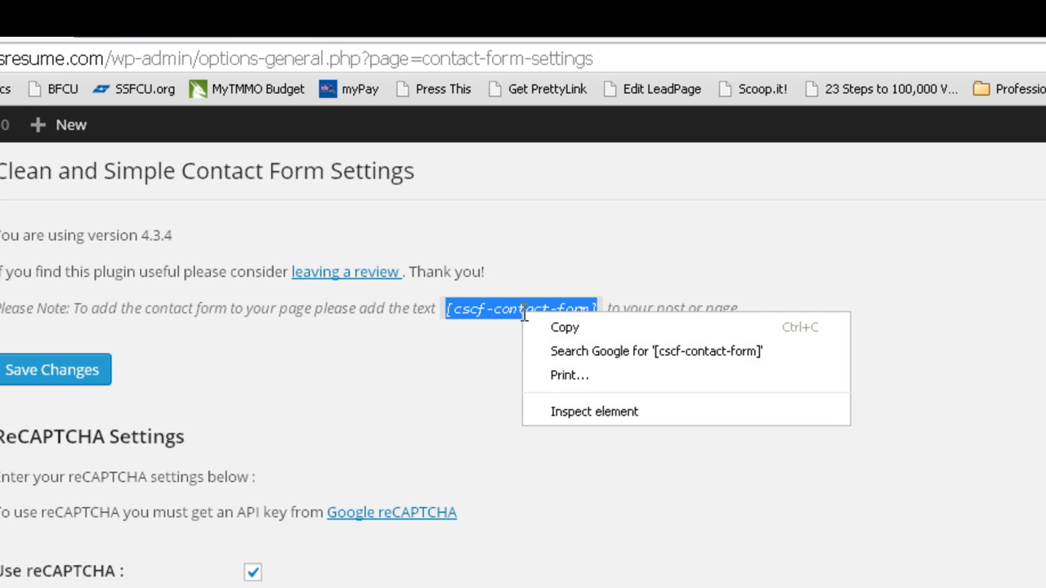
left_click(630, 327)
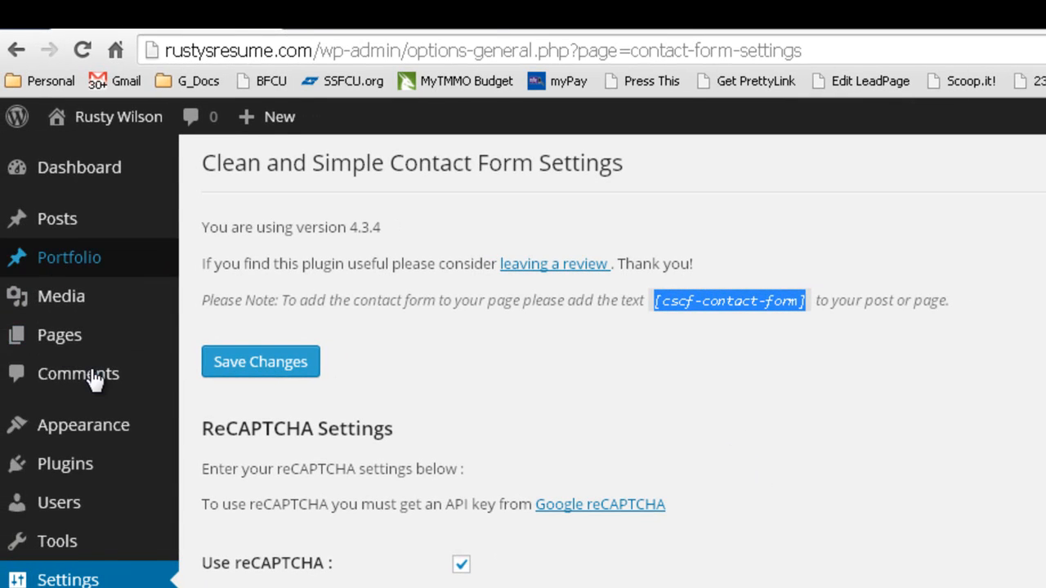
mouse_move(70, 340)
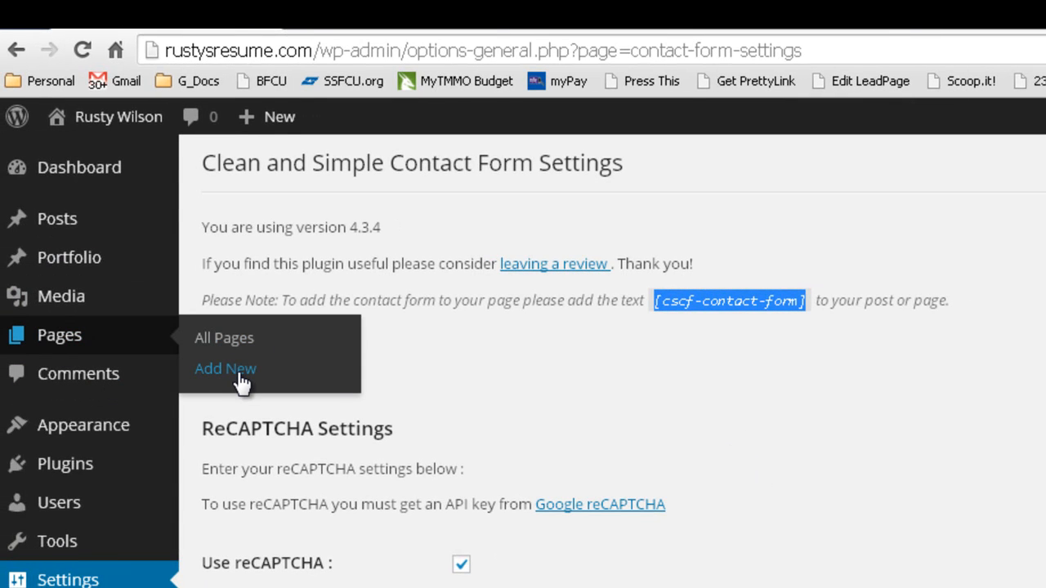
left_click(72, 340)
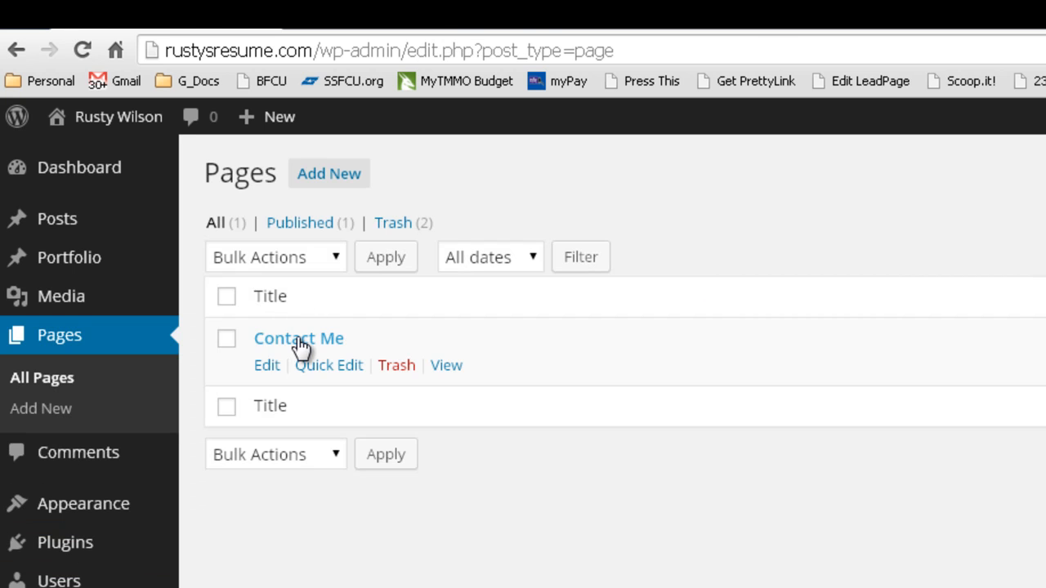
- Edit the Contact Me page, changing 'reference' to 'references' above the [cscf-contact-form] shortcode
left_click(300, 339)
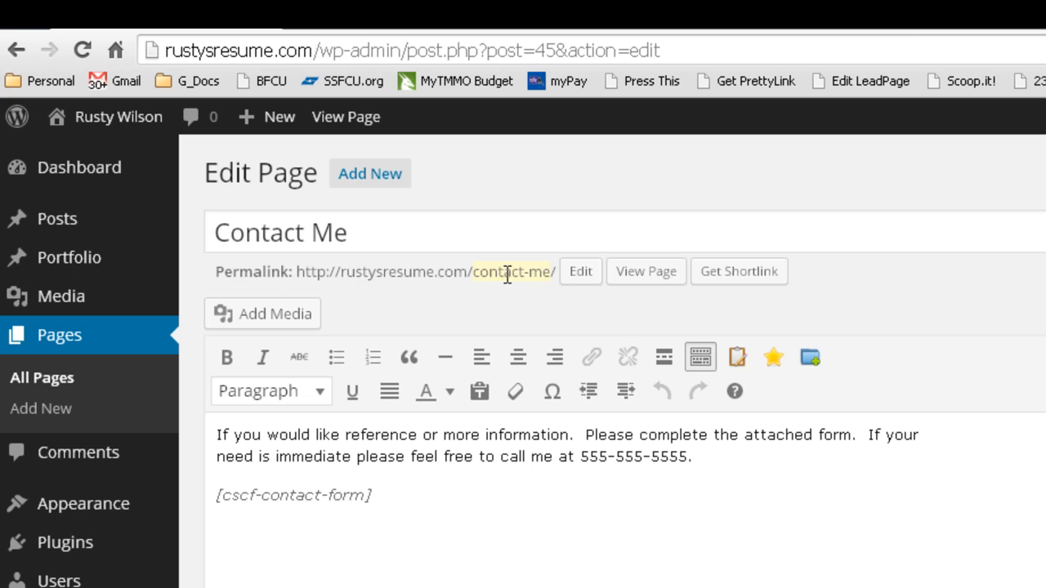
left_click(726, 481)
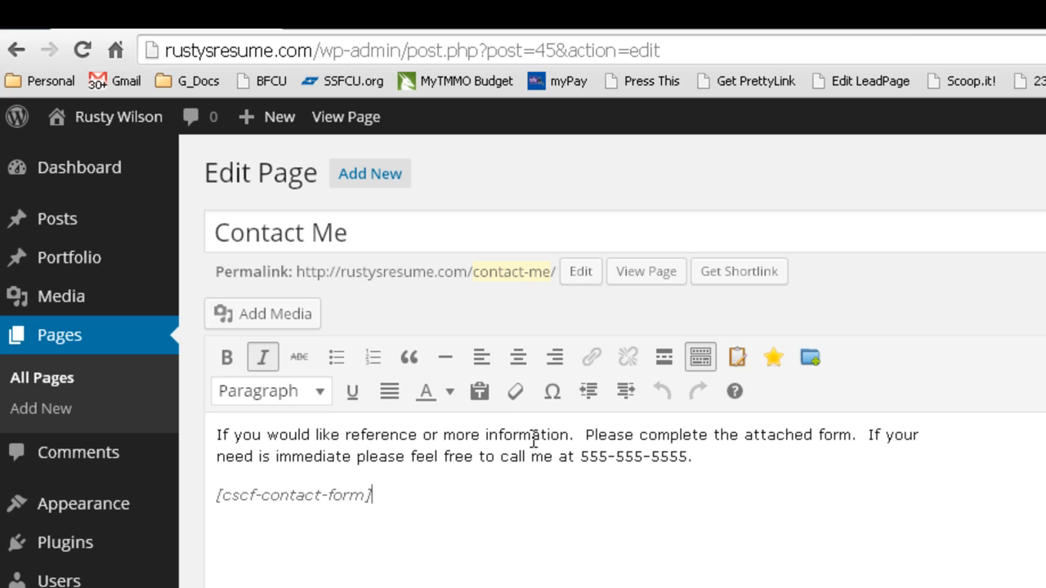
left_click(414, 436)
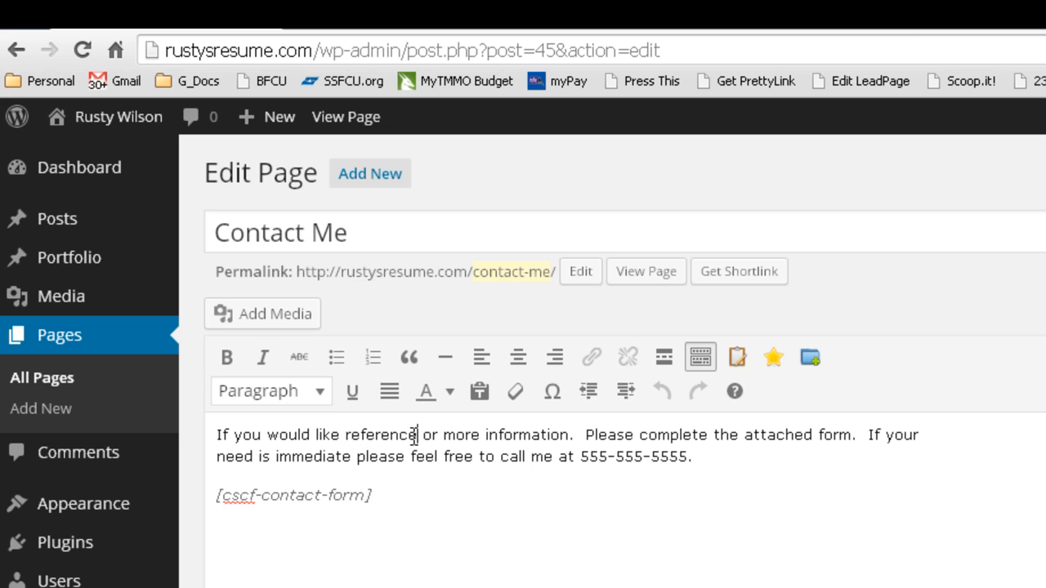
type("s")
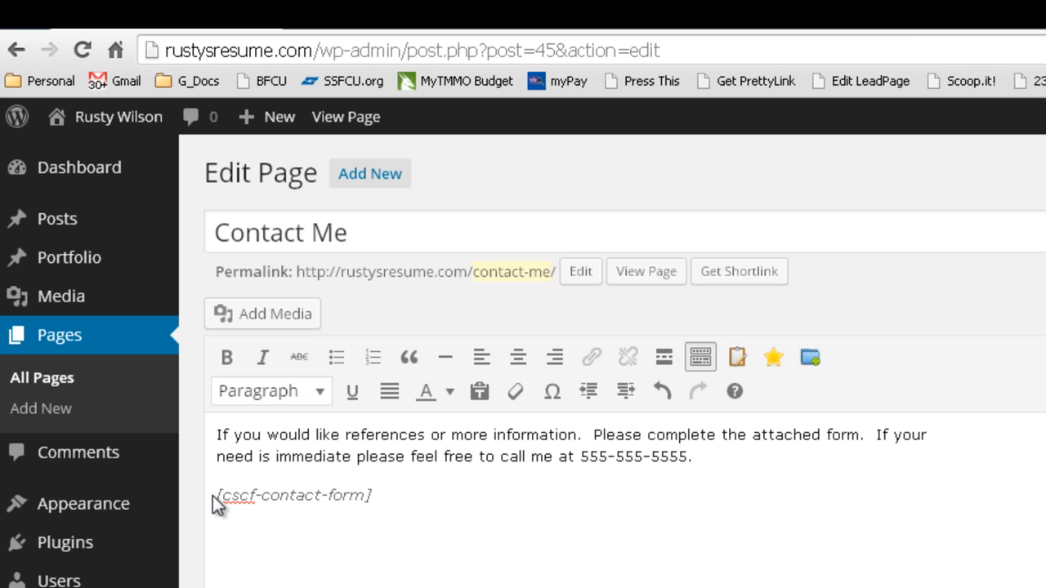
left_click(405, 496)
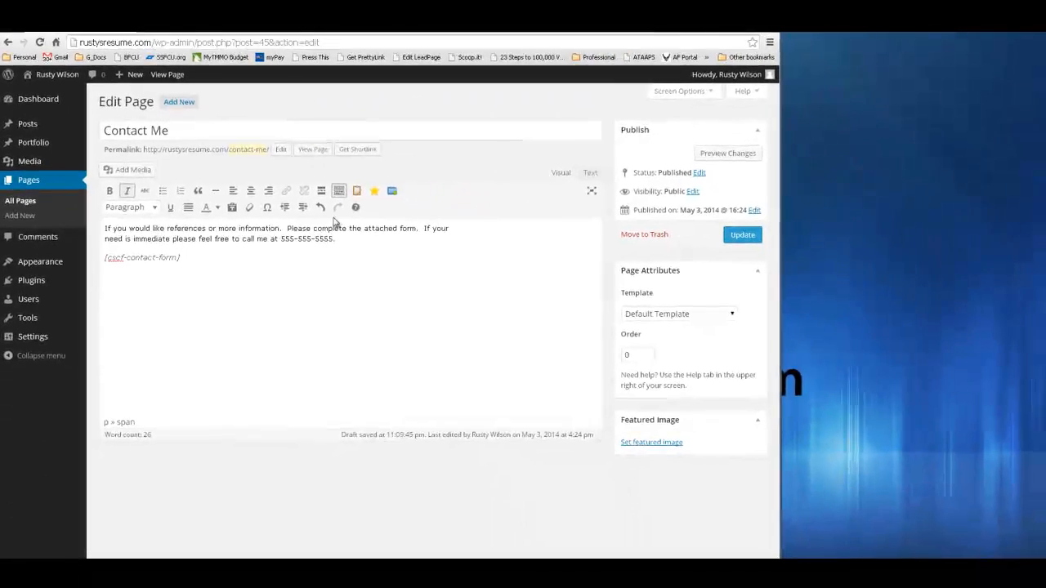
- Update the Contact Me page and scroll down its live contact form
left_click(751, 242)
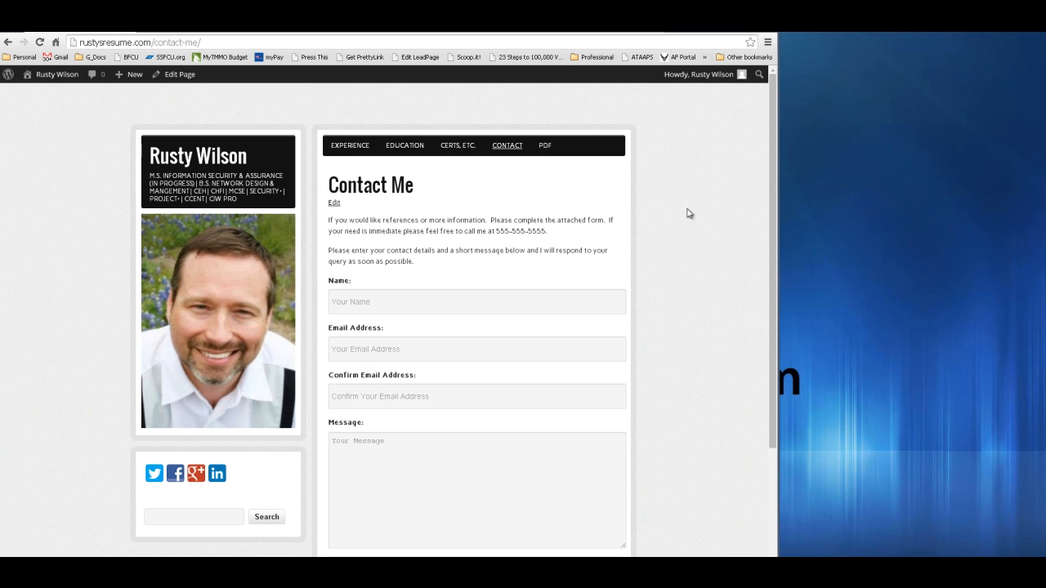
scroll(703, 245, "down", 1)
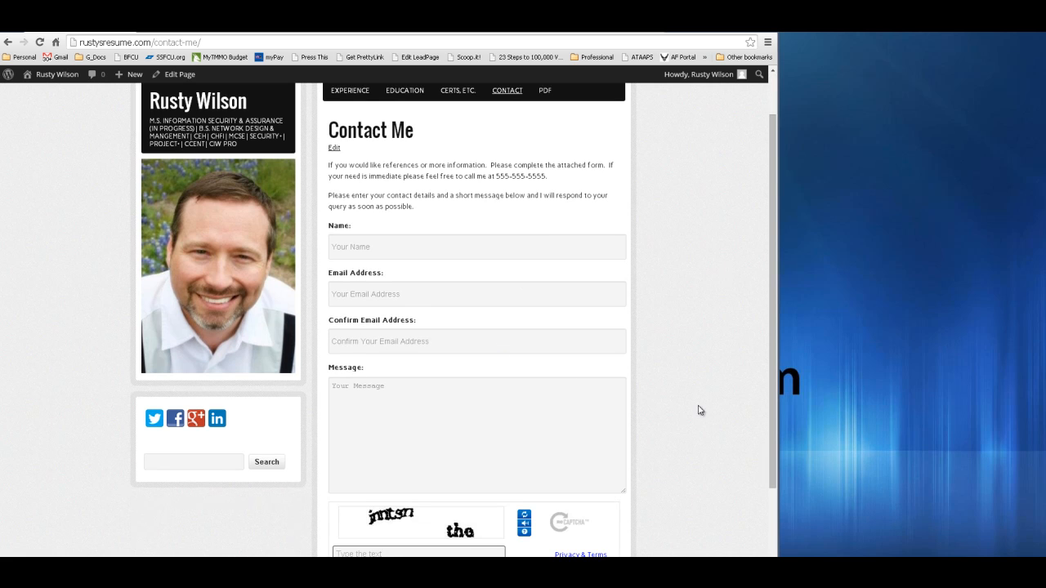
scroll(701, 445, "down", 1)
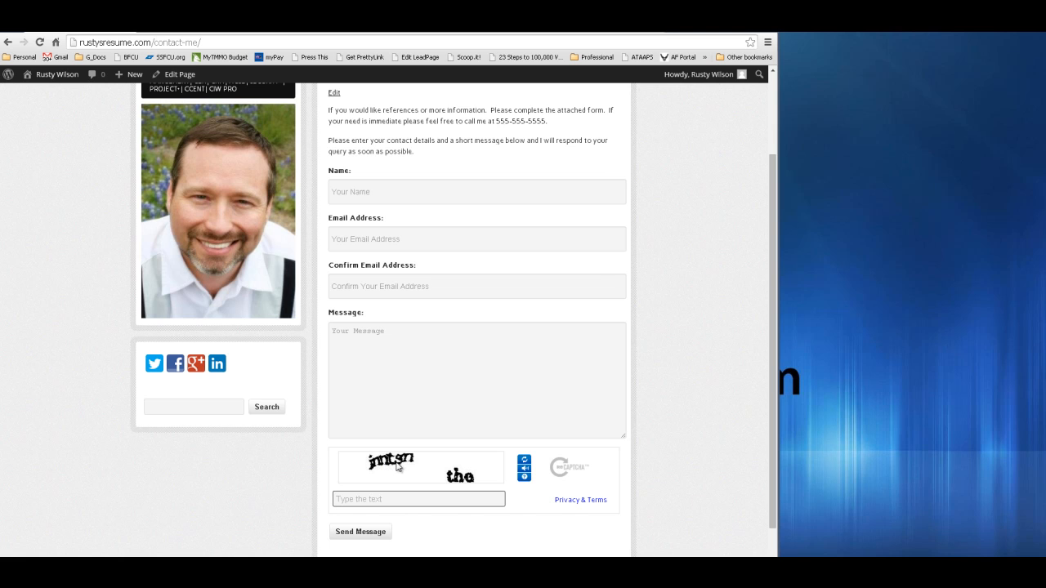
- Refresh the reCAPTCHA challenge three times to test it, then go back to the Dashboard
left_click(524, 461)
left_click(523, 462)
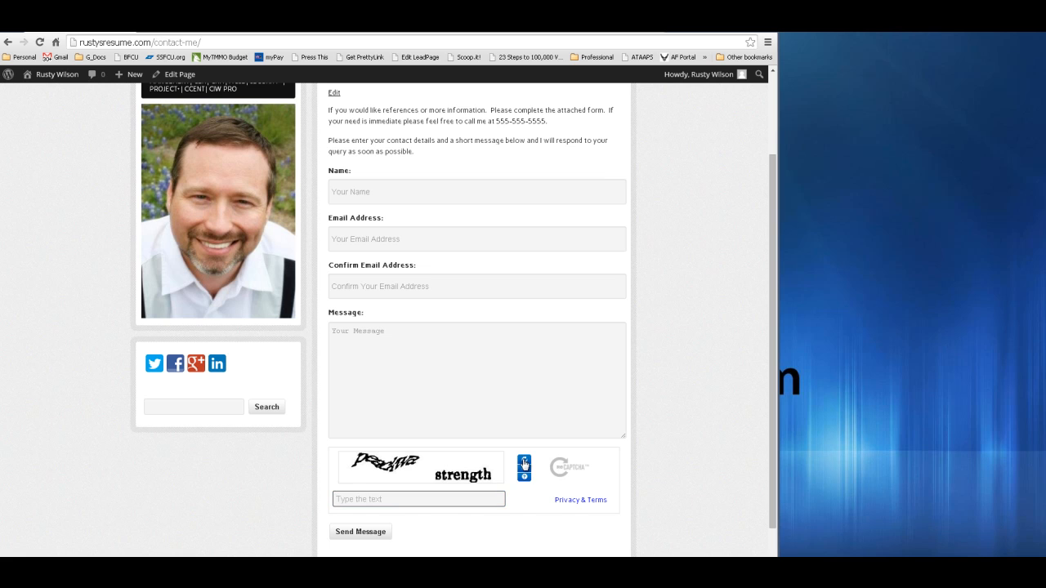
left_click(524, 463)
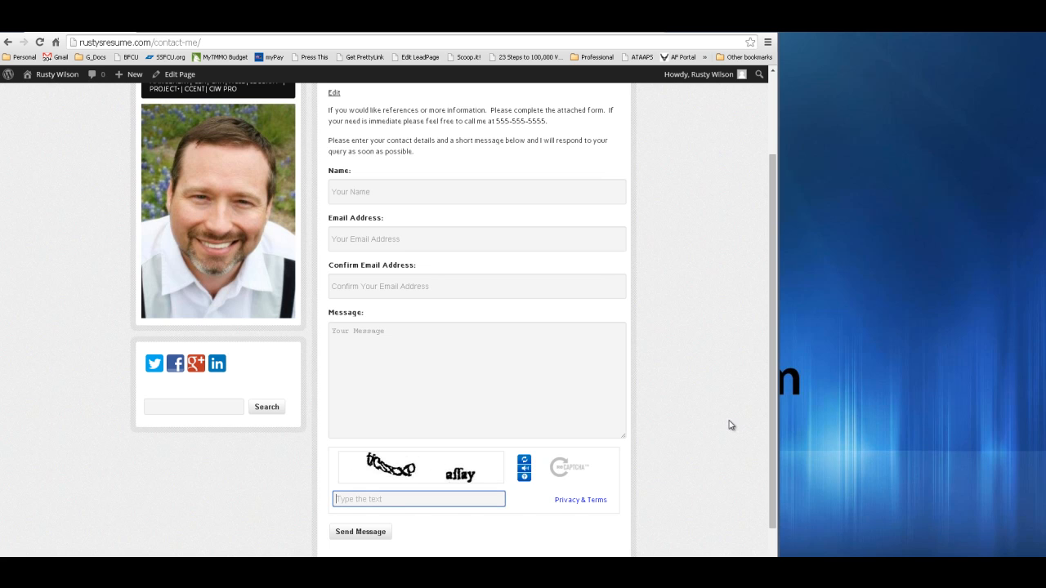
scroll(686, 472, "down", 1)
scroll(692, 472, "up", 2)
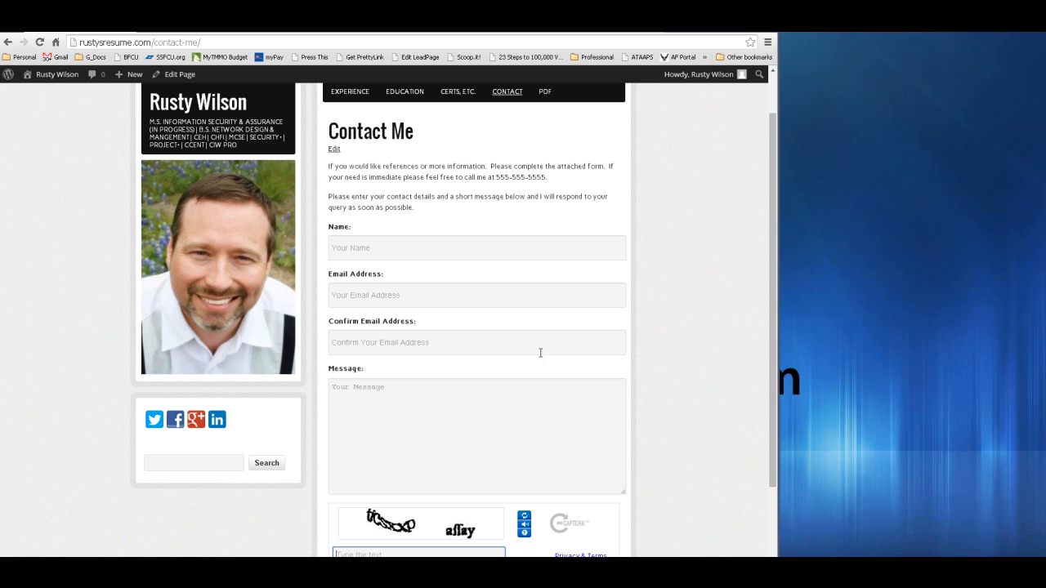
scroll(747, 355, "down", 2)
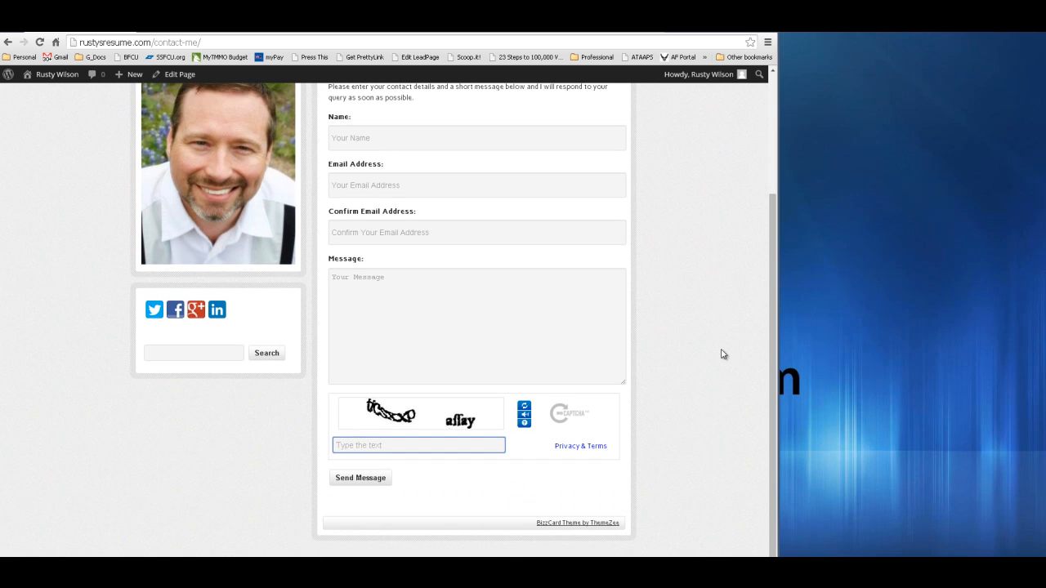
scroll(720, 355, "up", 3)
mouse_move(71, 85)
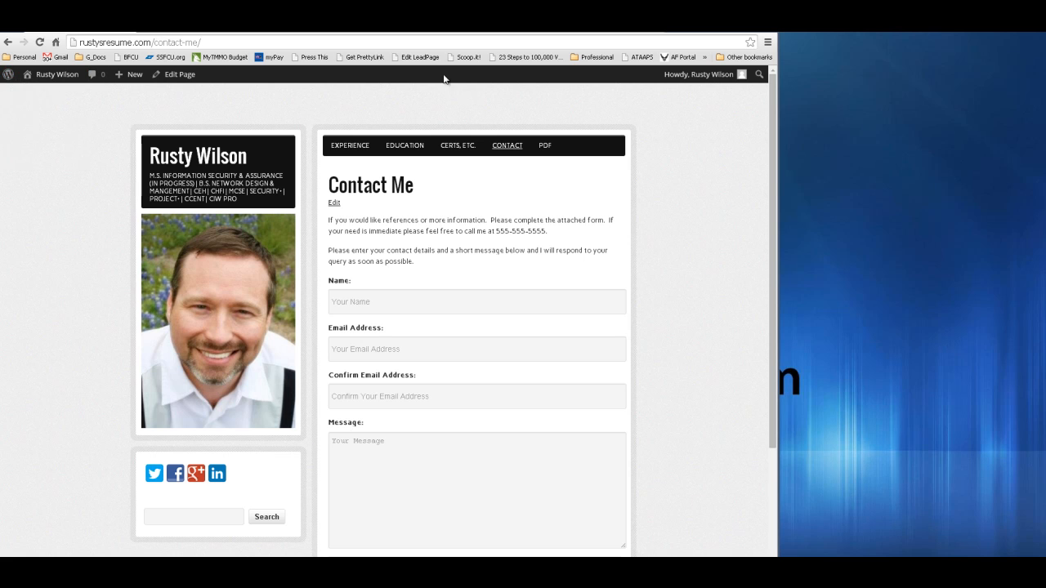
left_click(37, 79)
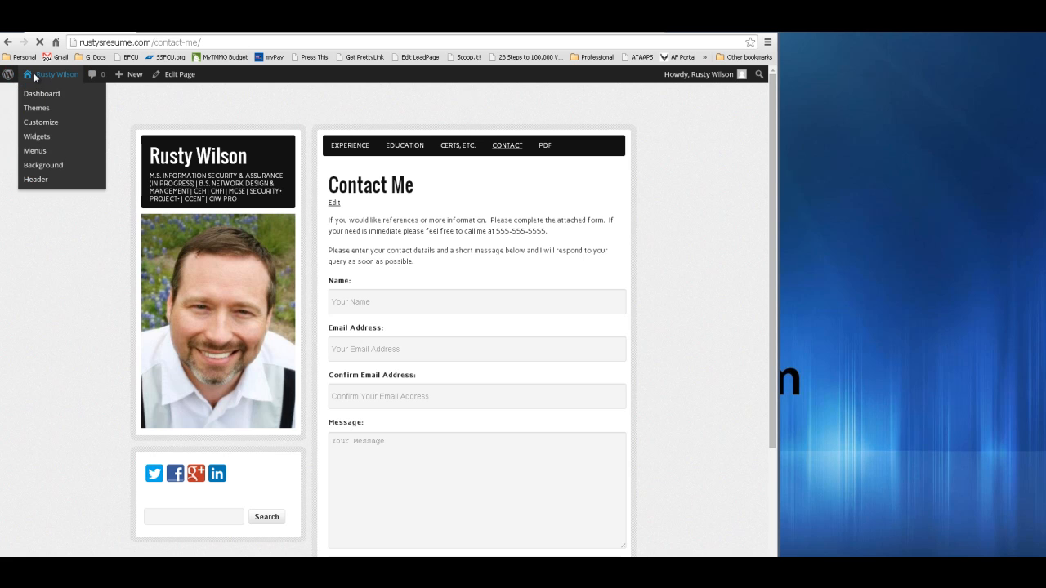
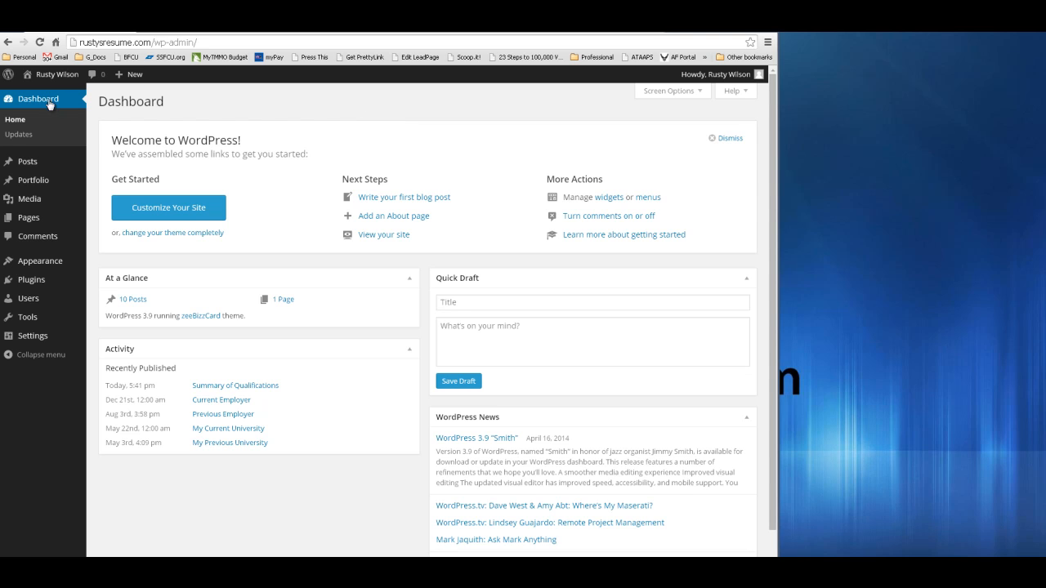
- Open Posts > Categories to list Certs, etc., Education, Experience and misc
mouse_move(32, 169)
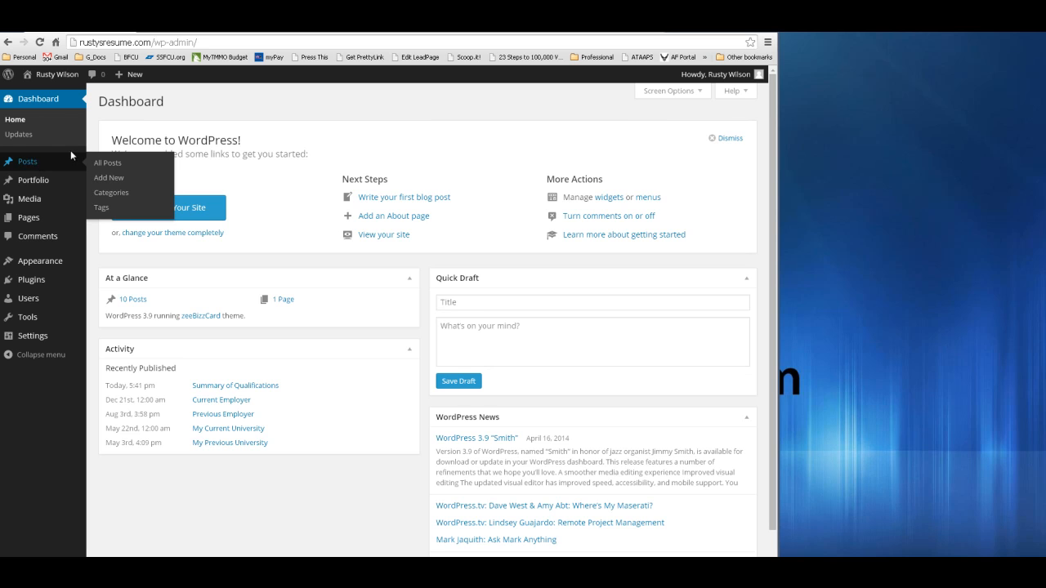
left_click(121, 196)
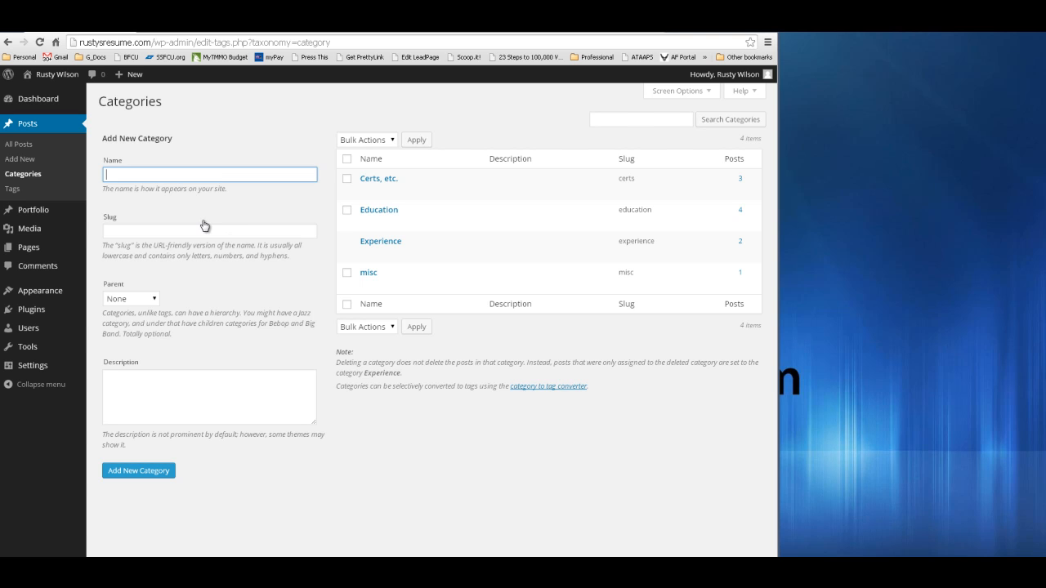
- Inspect the Certs, etc. category, then move between Categories and the ten-post All Posts list
left_click(387, 181)
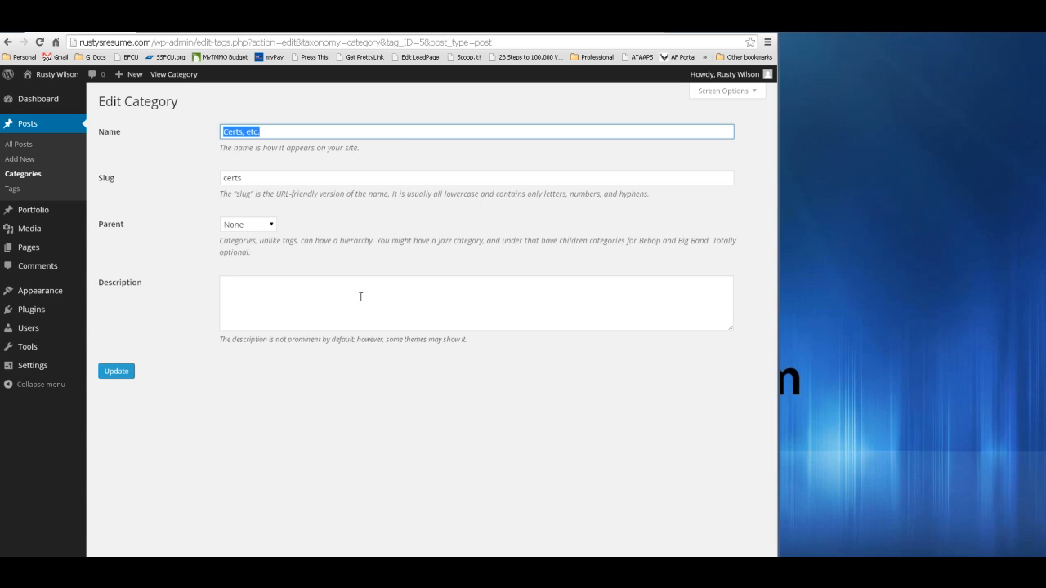
left_click(24, 148)
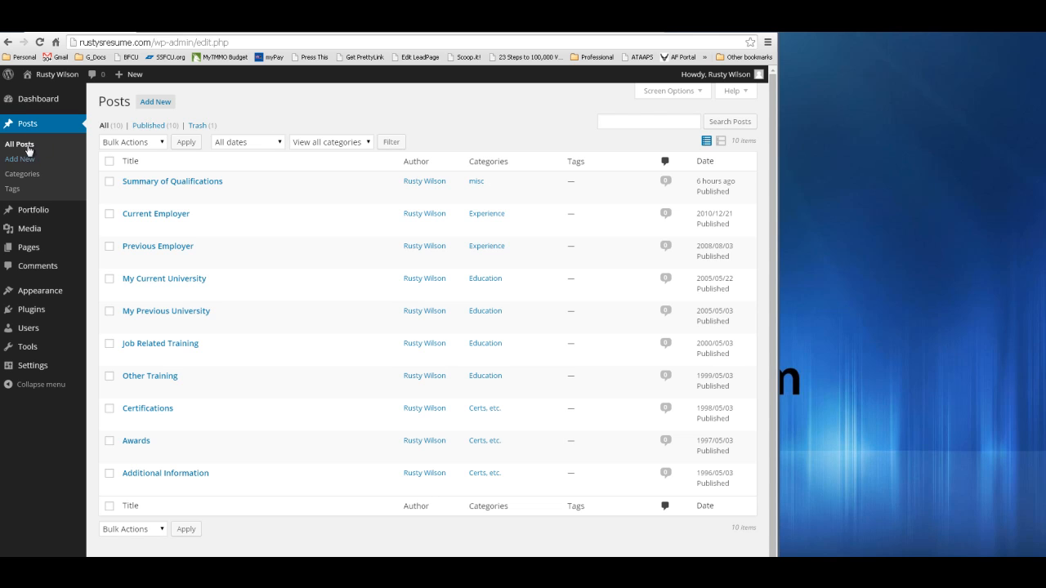
left_click(23, 174)
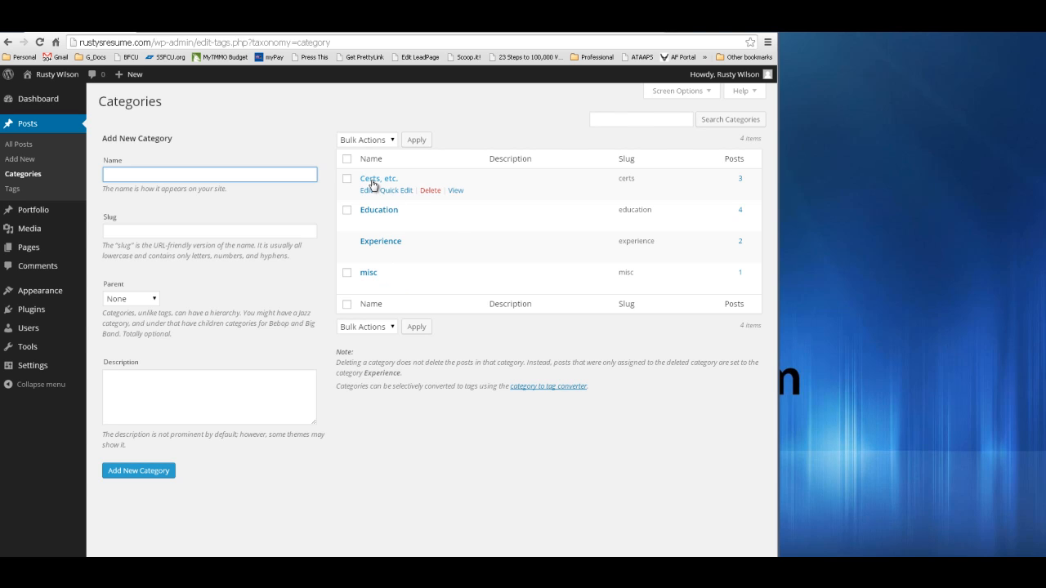
left_click(17, 146)
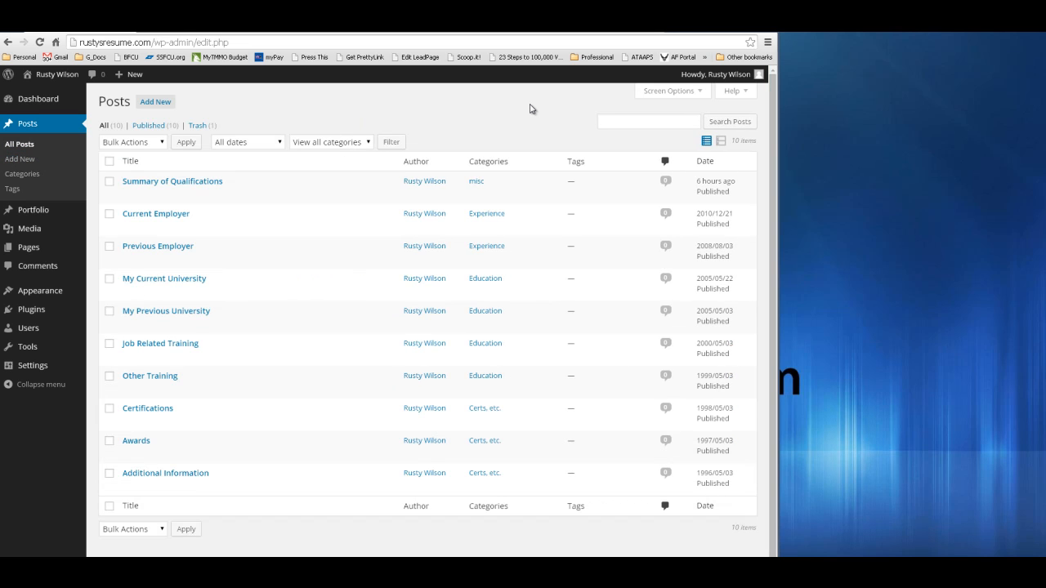
- Open the misc post 'Summary of Qualifications' in the Edit Post screen
mouse_move(186, 189)
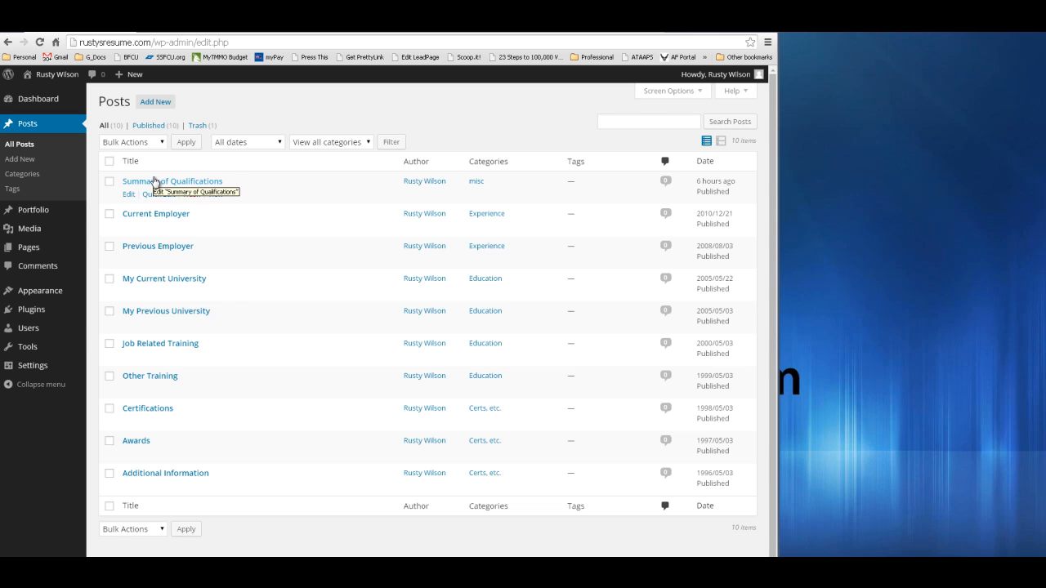
left_click(187, 181)
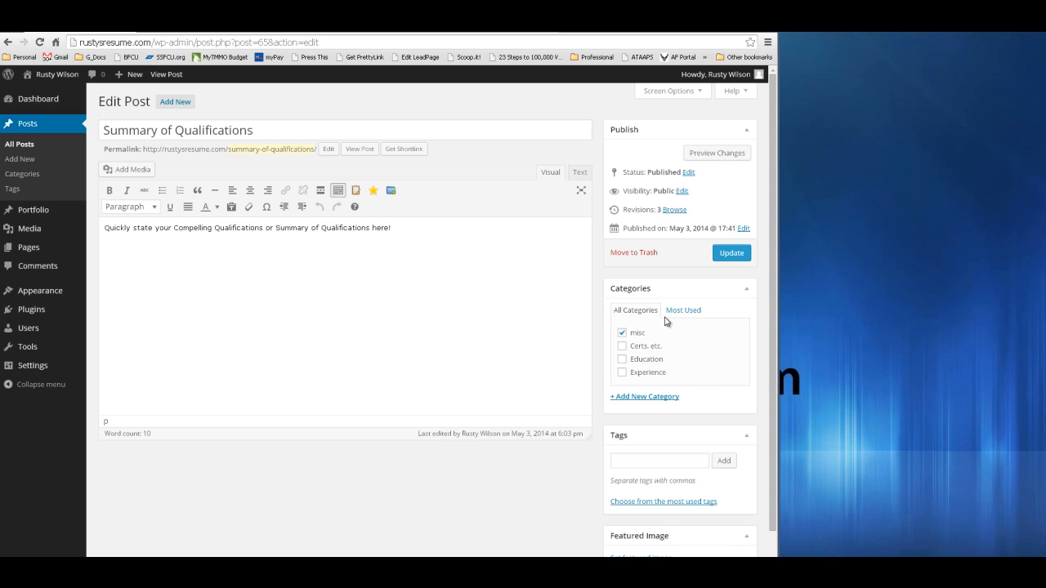
- Leave 'Summary of Qualifications' in misc and open the Experience post 'Current Employer' for editing
left_click(622, 334)
left_click(25, 127)
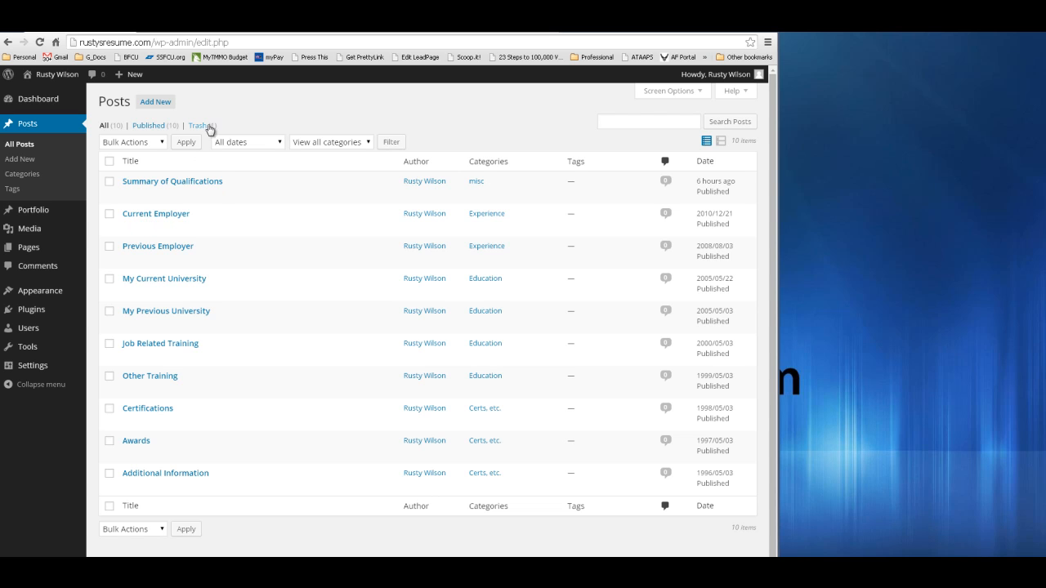
left_click(146, 217)
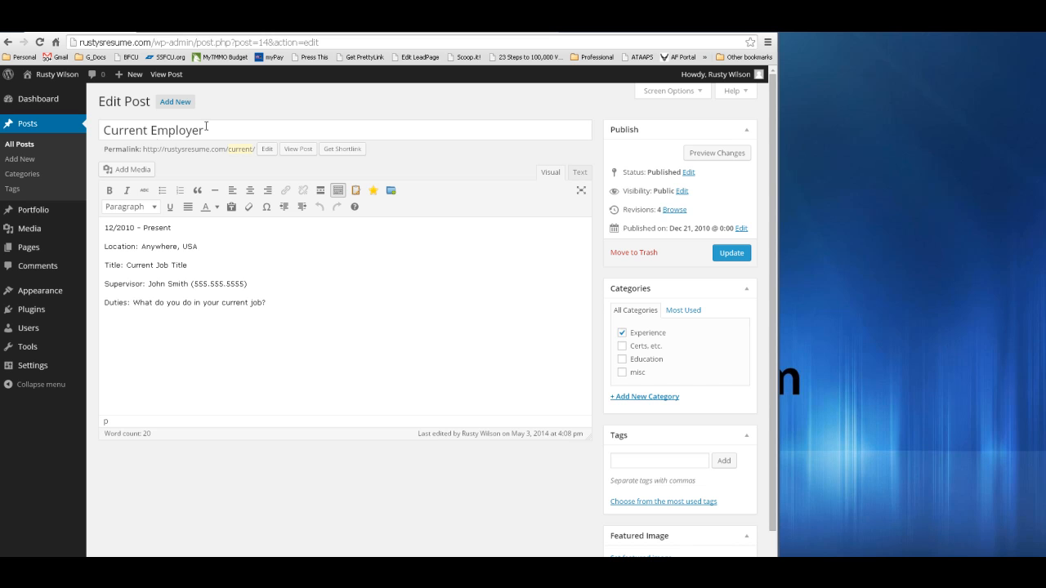
- Return to All Posts and open the Education post 'My Current University' for editing
left_click(30, 144)
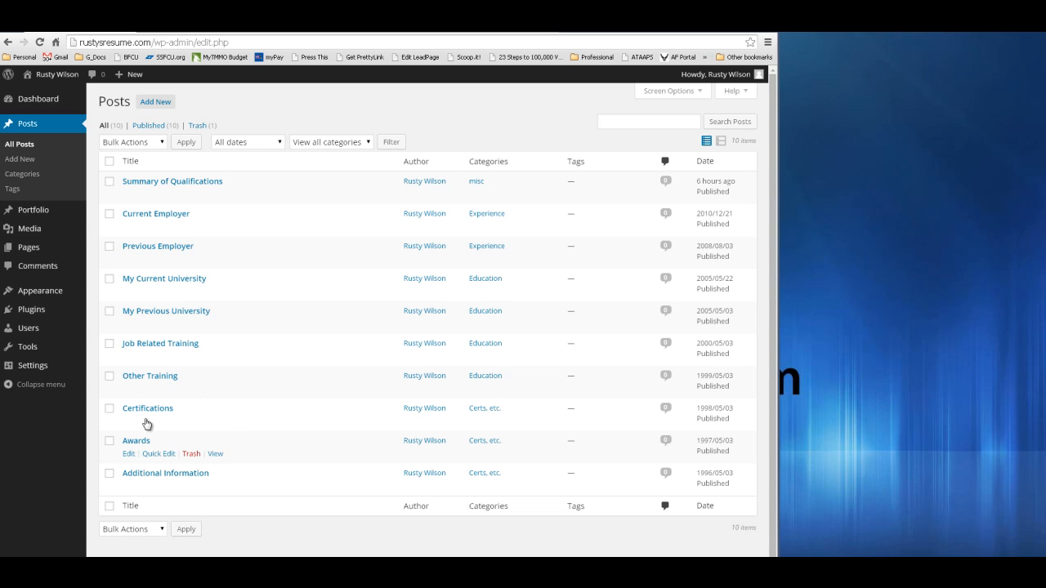
scroll(146, 446, "down", 1)
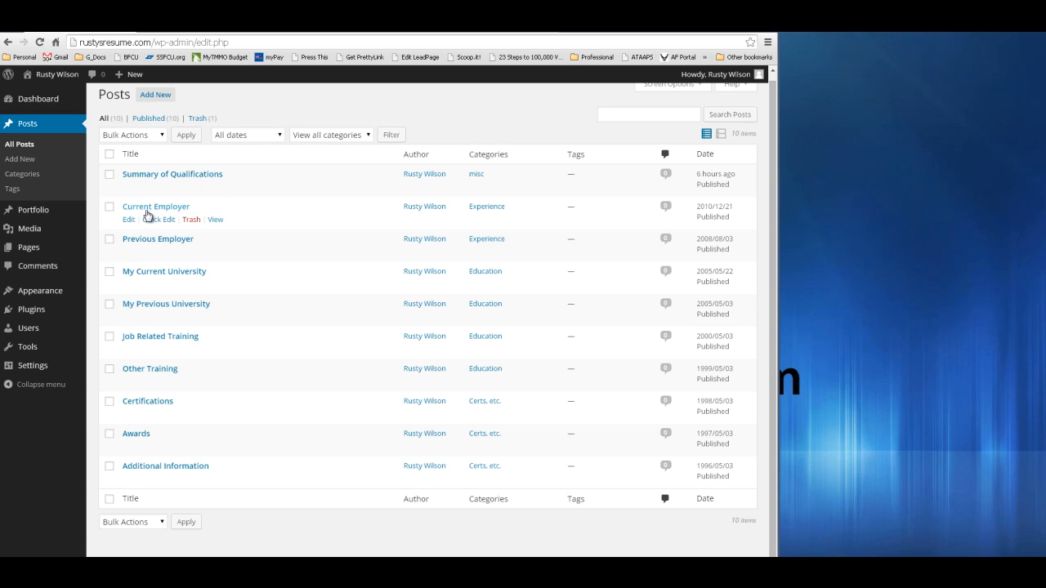
left_click(163, 273)
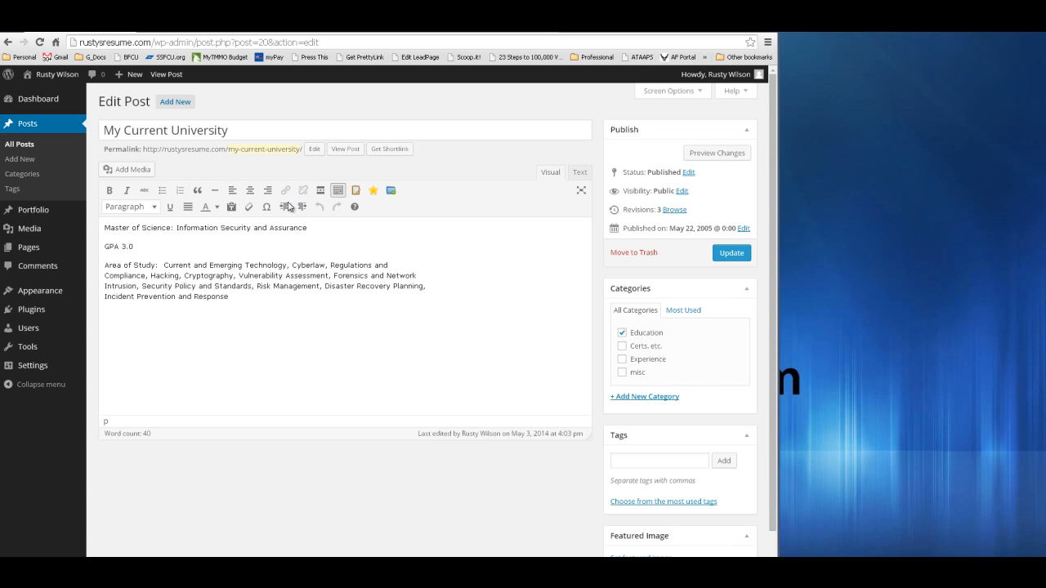
- Turn on the kitchen-sink toolbar in the 'My Current University' post editor
left_click(337, 192)
mouse_move(39, 253)
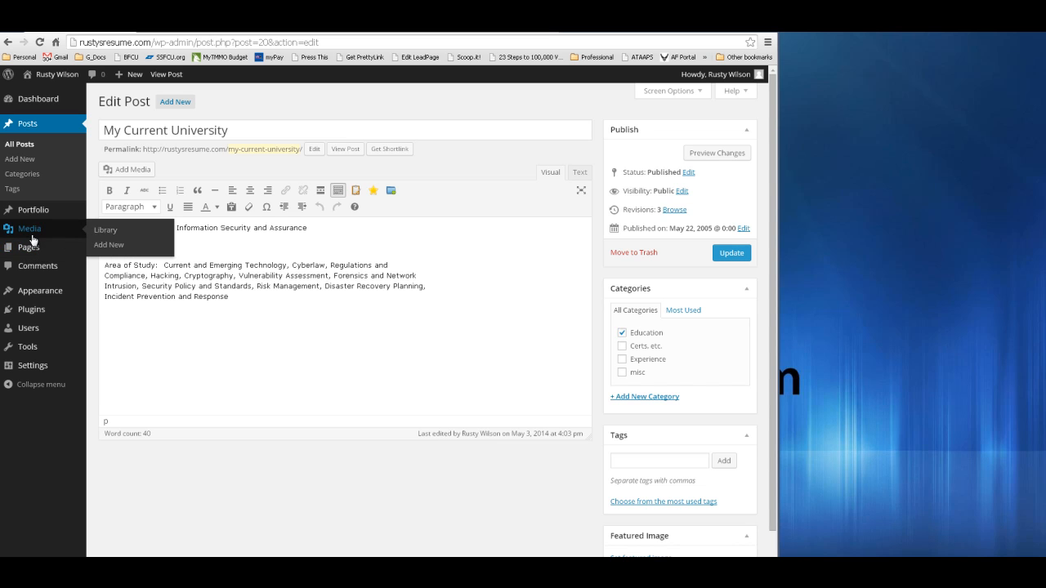
mouse_move(41, 300)
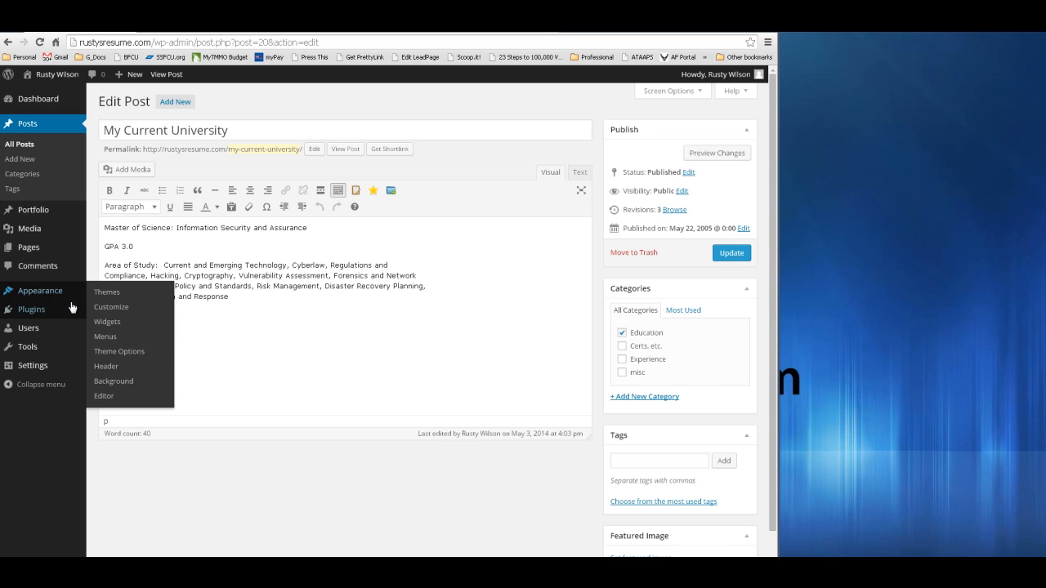
mouse_move(37, 234)
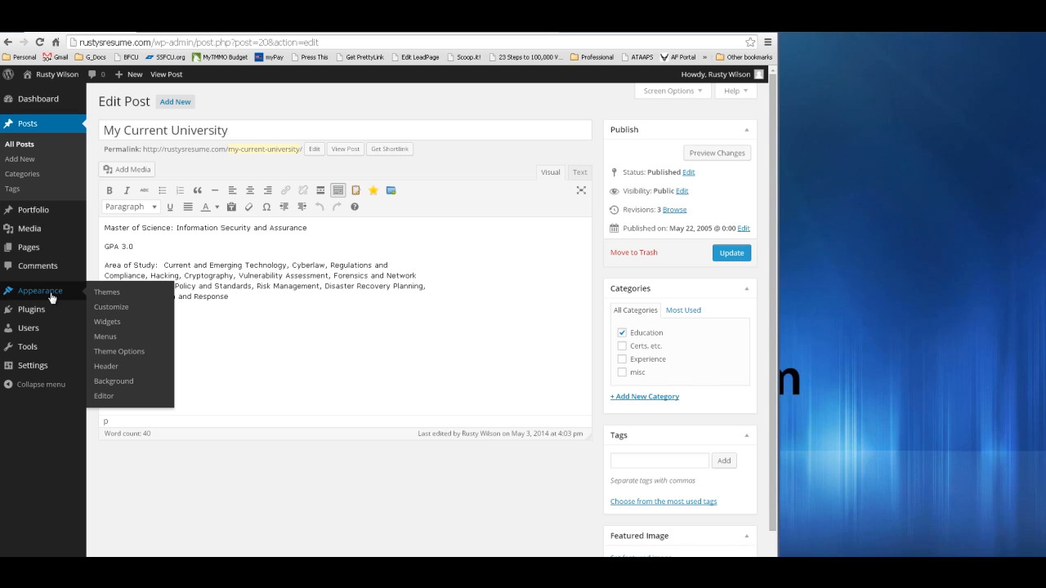
- Open Appearance > Menus for 'Main Menu' and expand the Categories box
left_click(111, 342)
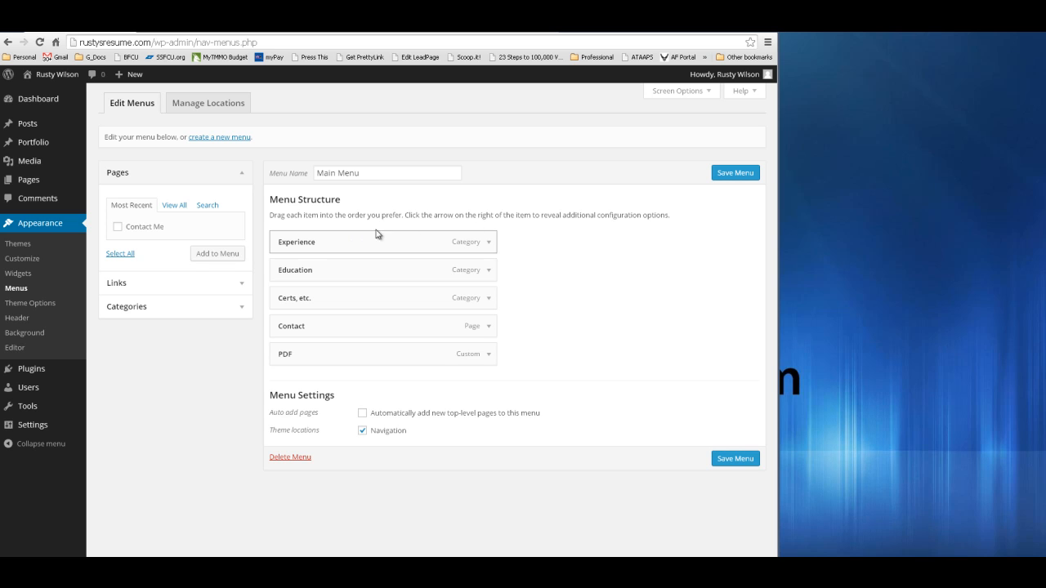
left_click(241, 309)
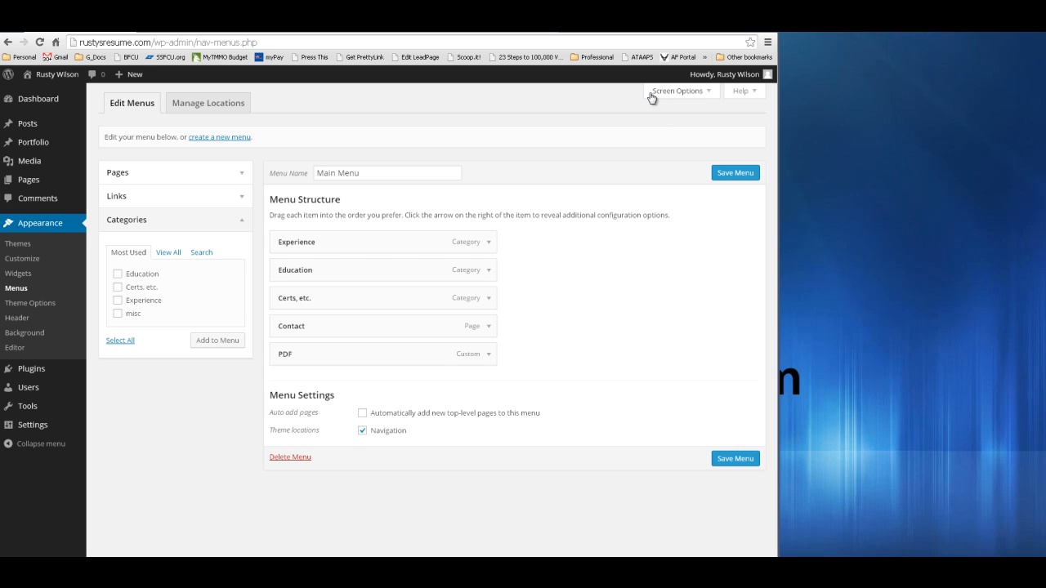
- Enable Link Target in Screen Options, tick Education, Certs, etc. and Experience, and expand Pages
left_click(712, 95)
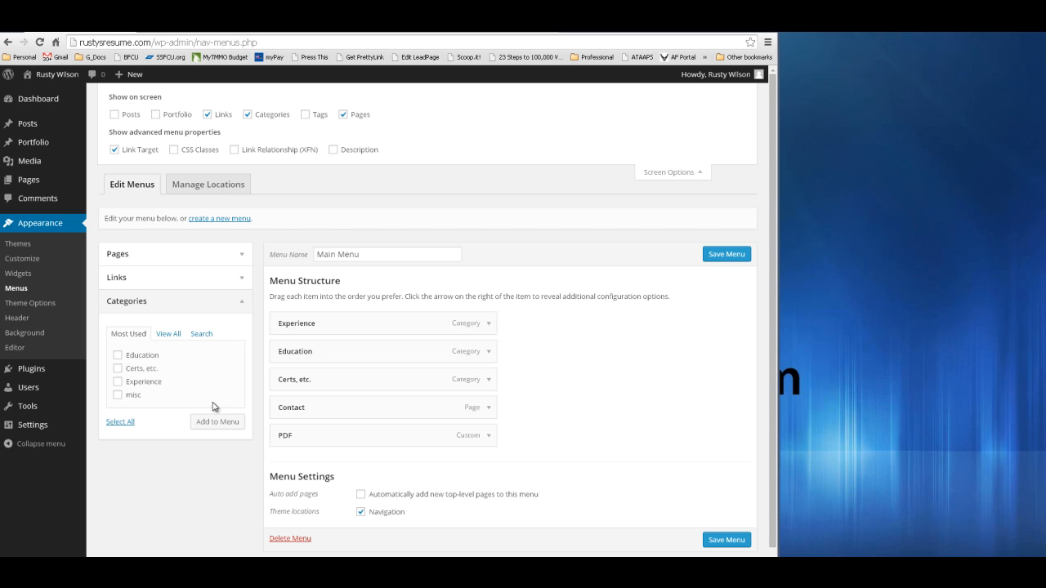
left_click(117, 355)
left_click(117, 368)
left_click(117, 382)
left_click(118, 396)
left_click(117, 396)
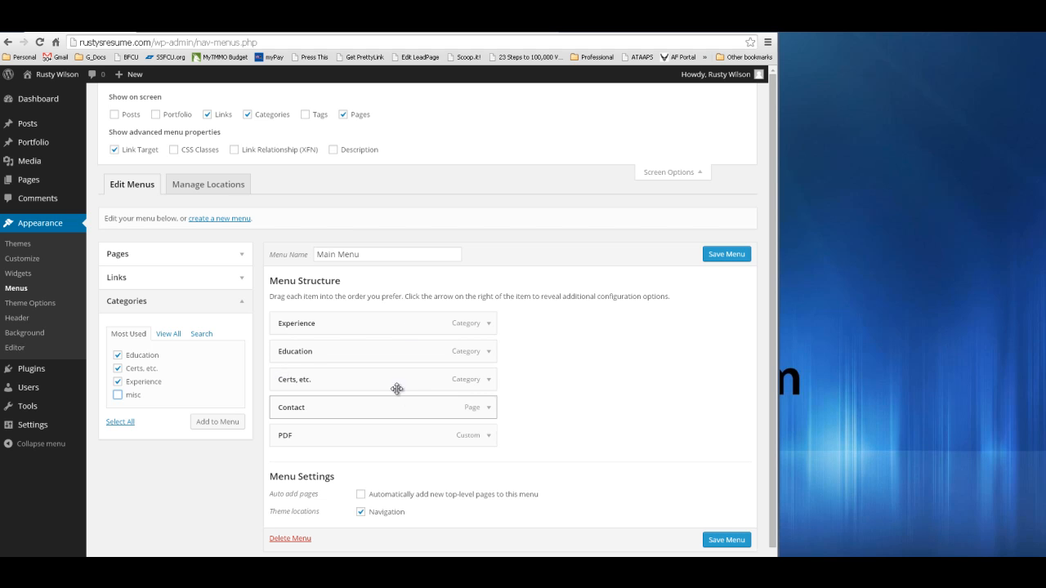
left_click(241, 255)
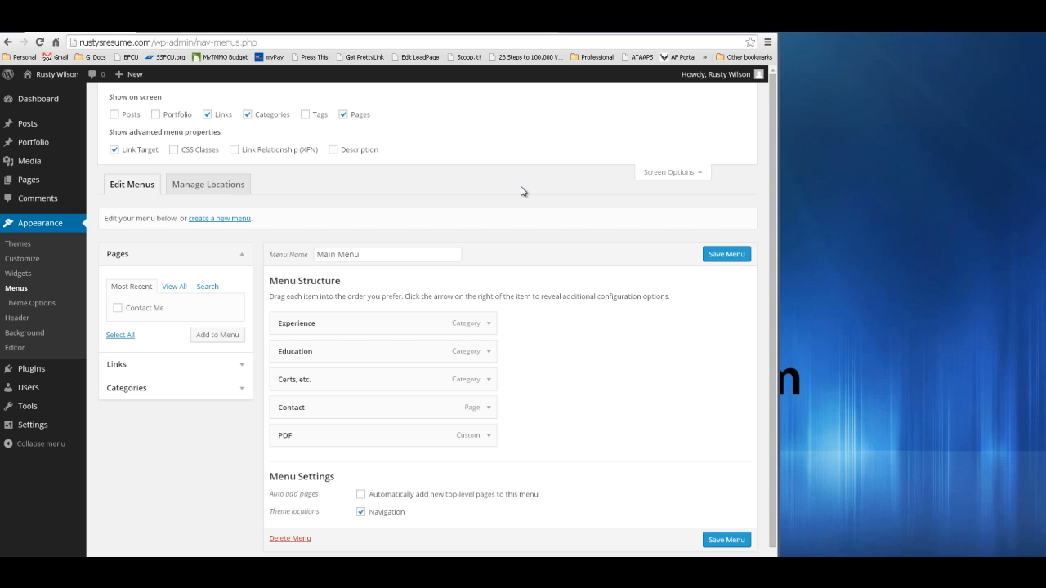
- Open the Sample Resume PDF from the Media Library in Edit Media
left_click(30, 166)
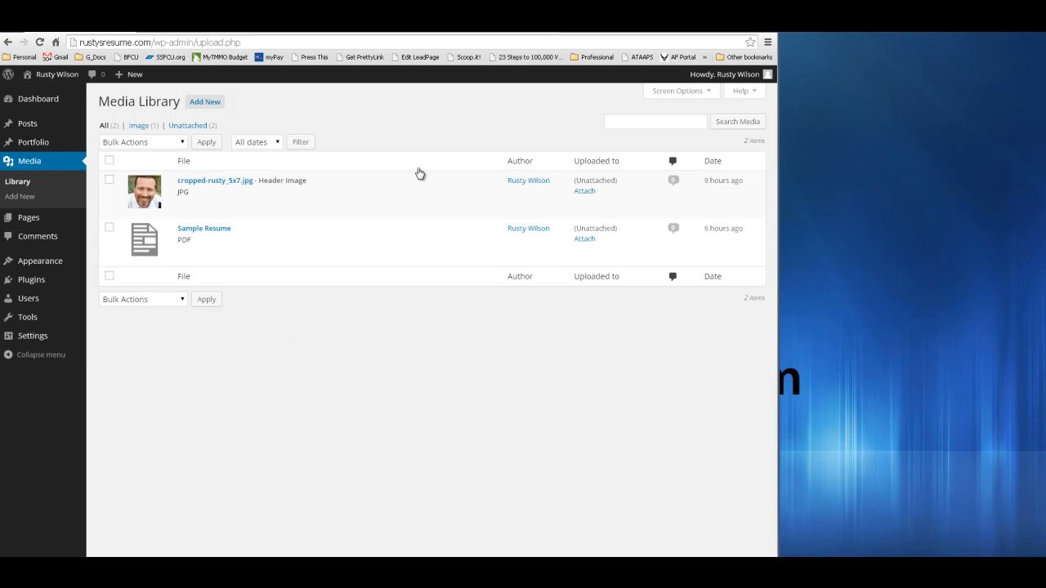
mouse_move(195, 239)
left_click(202, 228)
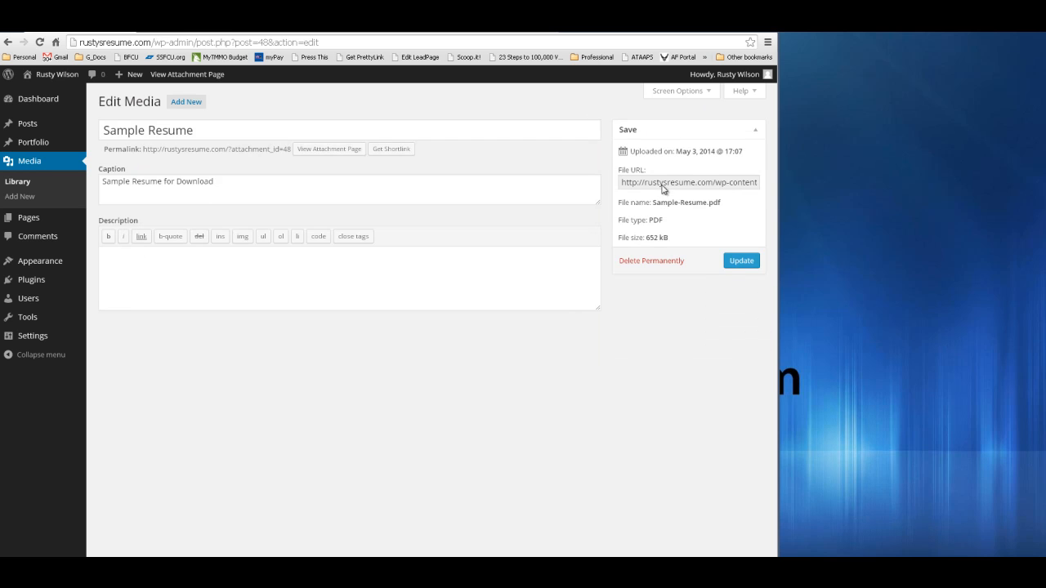
- Select the whole Sample-Resume.pdf File URL and copy it
left_click(675, 188)
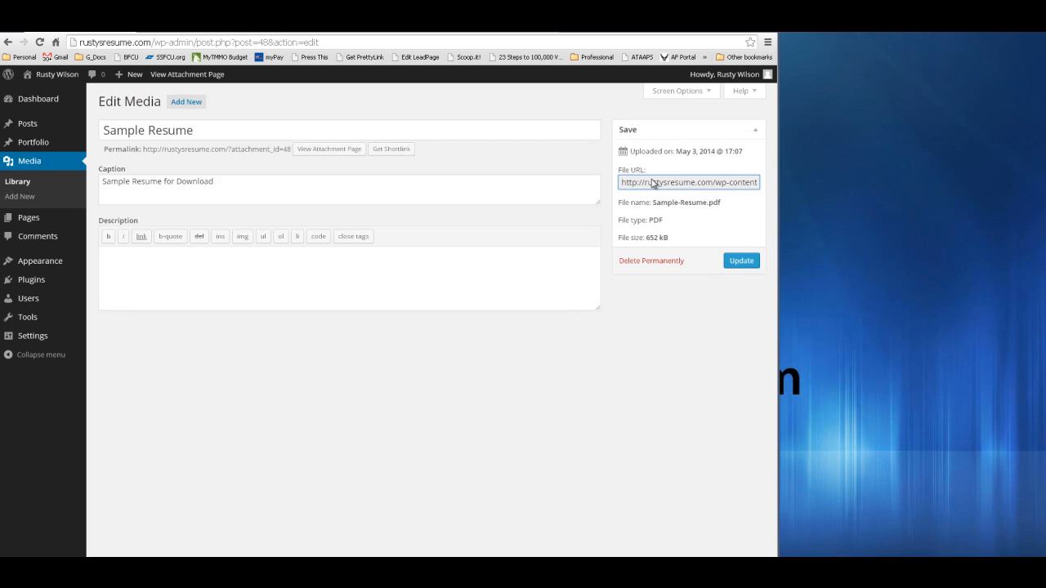
double_click(703, 189)
double_click(692, 187)
left_click(727, 187)
double_click(704, 186)
triple_click(684, 187)
left_click(689, 185)
left_click_drag(623, 183, 844, 184)
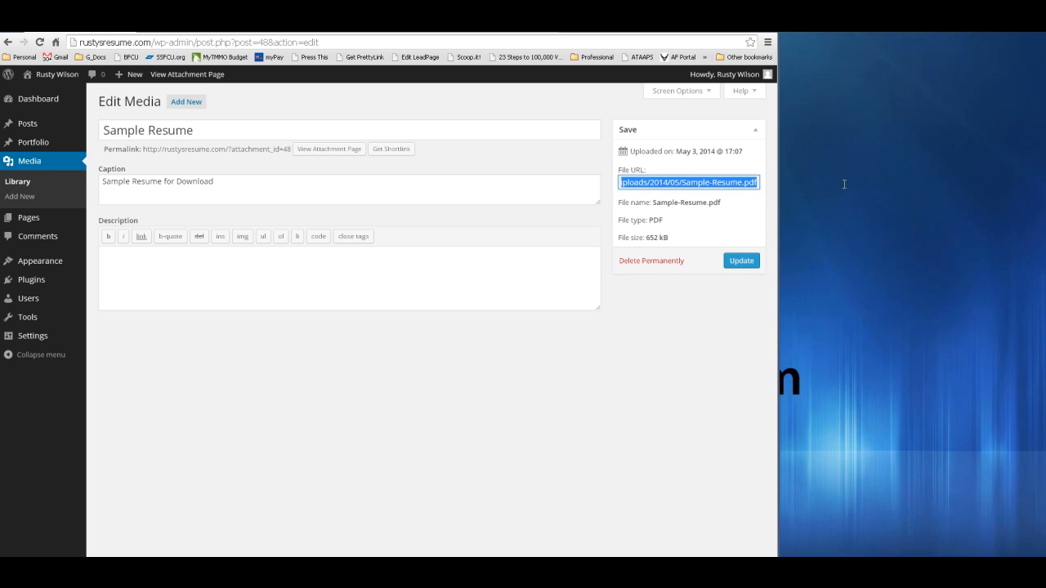
right_click(705, 185)
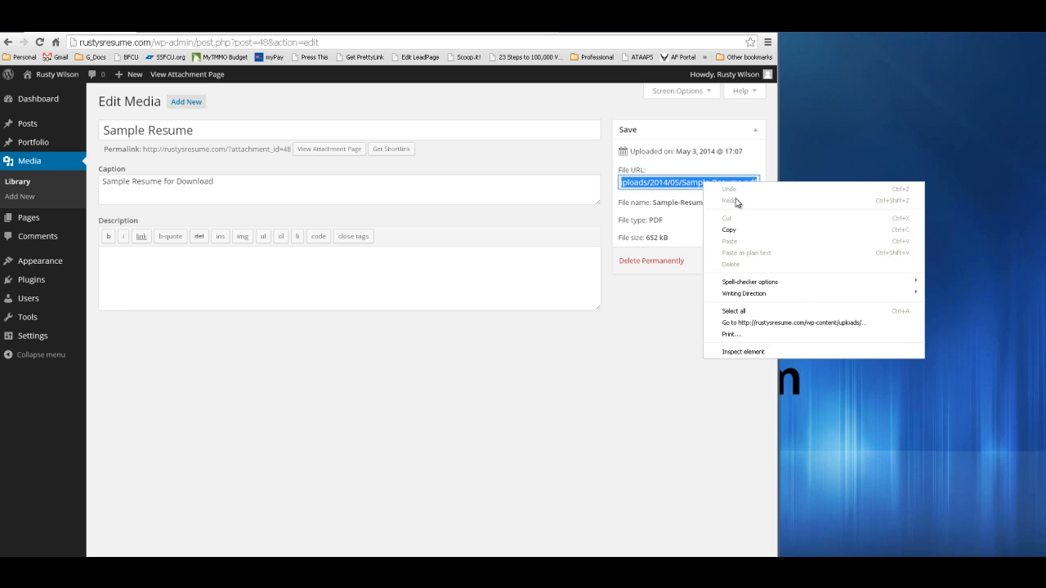
left_click(740, 236)
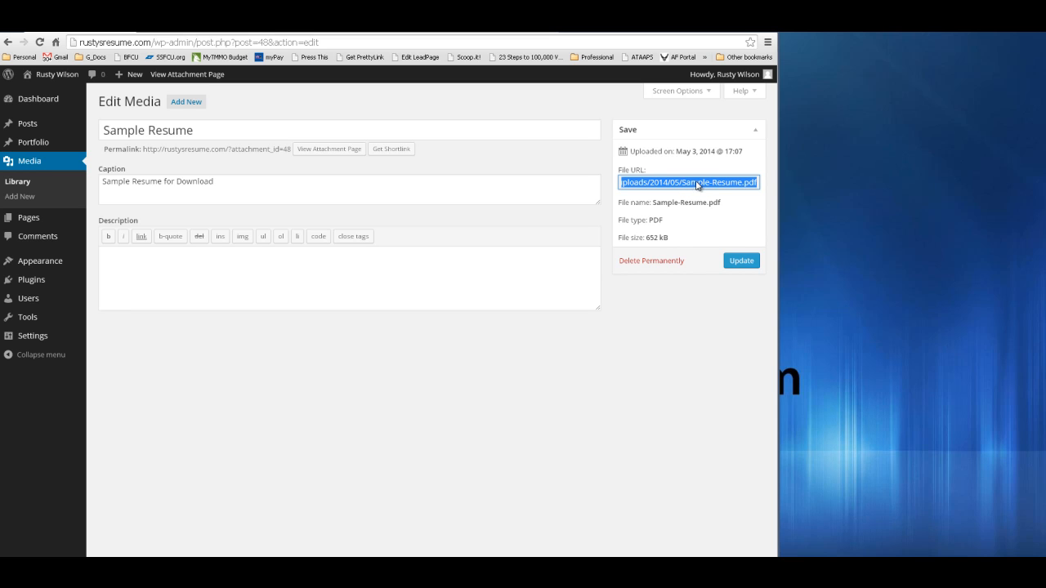
mouse_move(10, 123)
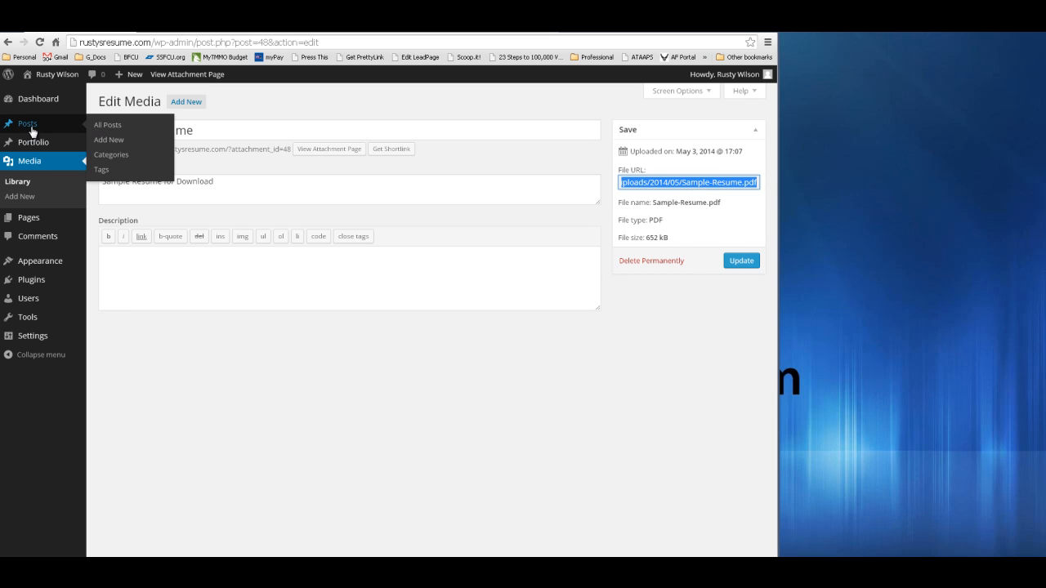
mouse_move(34, 261)
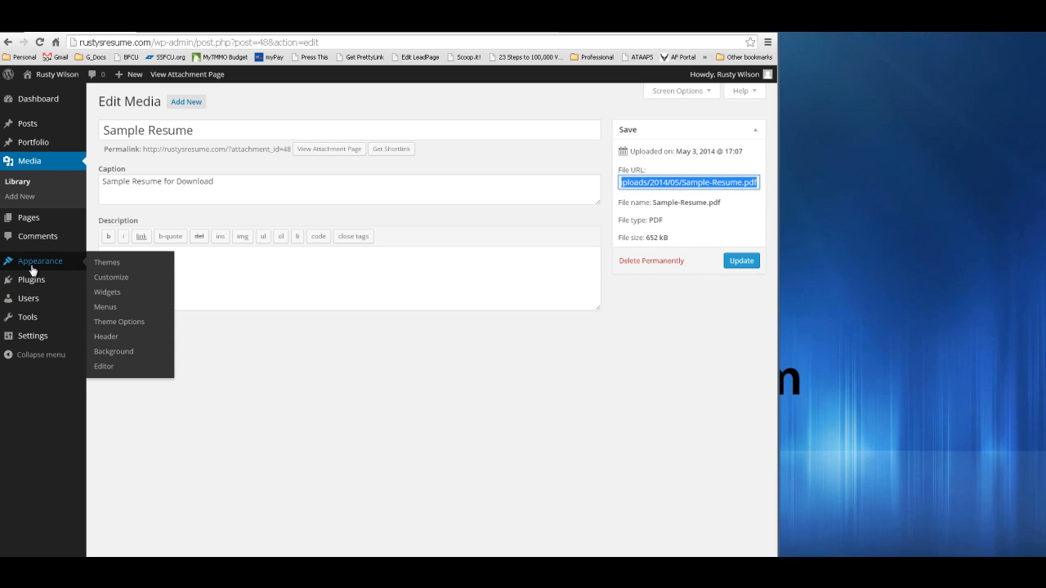
left_click(113, 308)
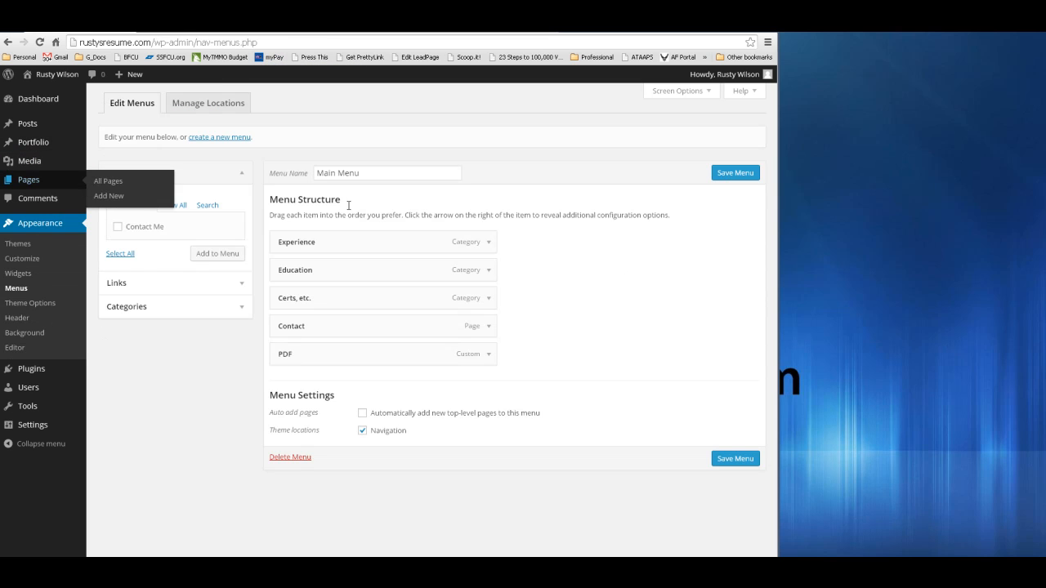
left_click(487, 357)
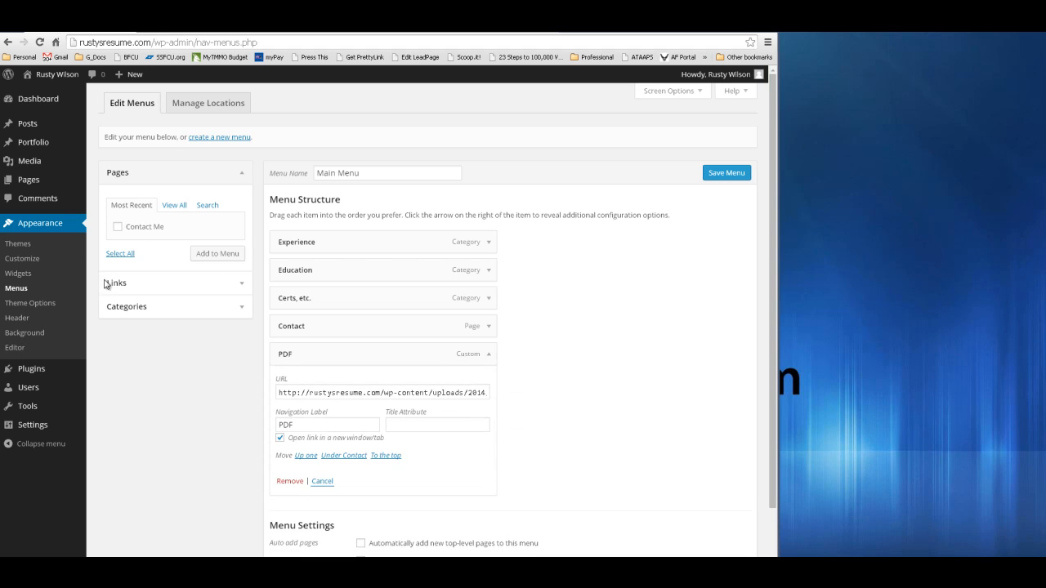
left_click(241, 285)
left_click(216, 232)
left_click_drag(217, 232, 82, 227)
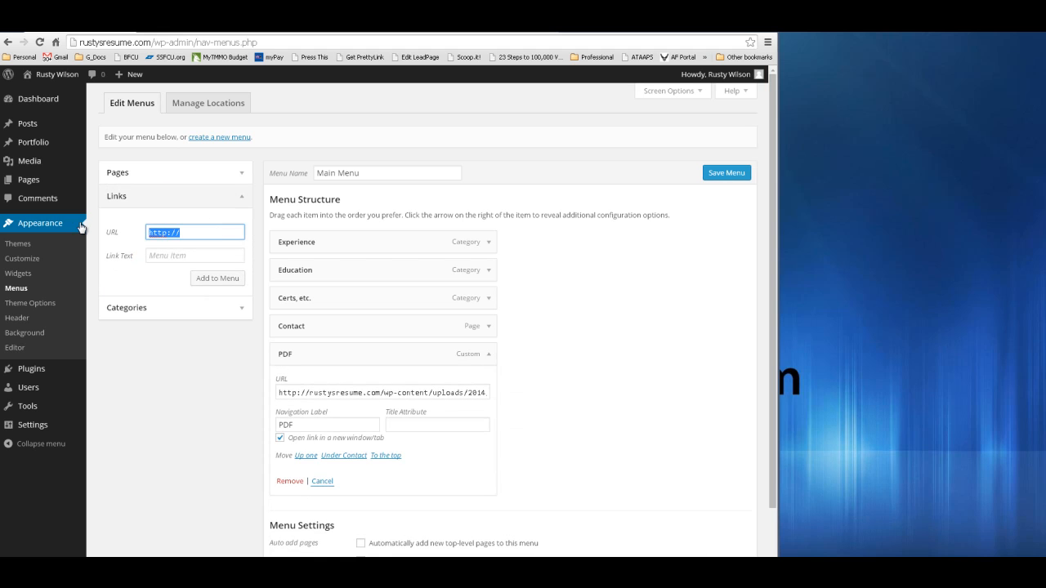
key("ctrl+v")
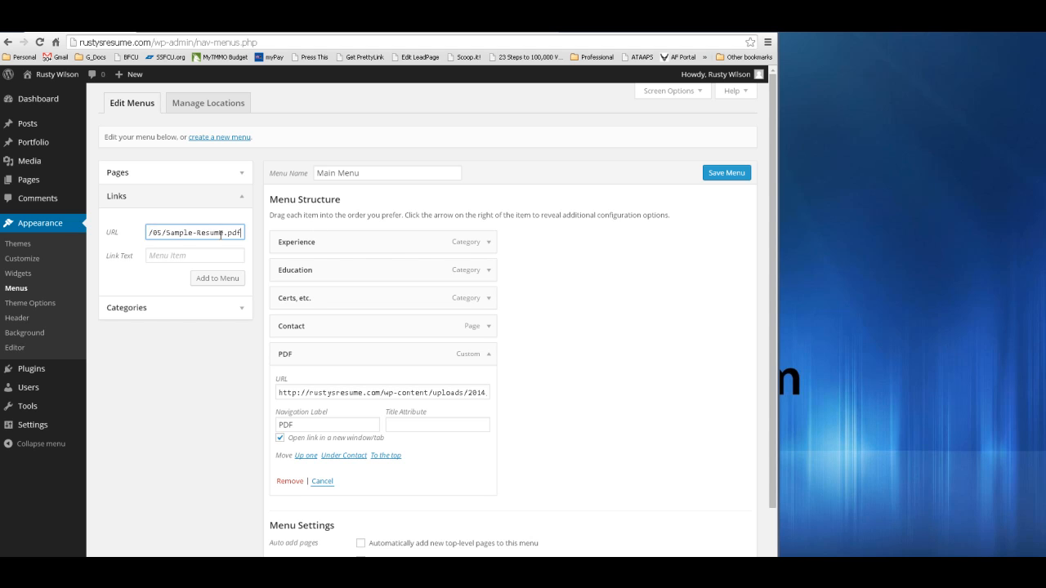
- Check the PDF menu item's navigation label, then open a new incognito window
left_click(167, 256)
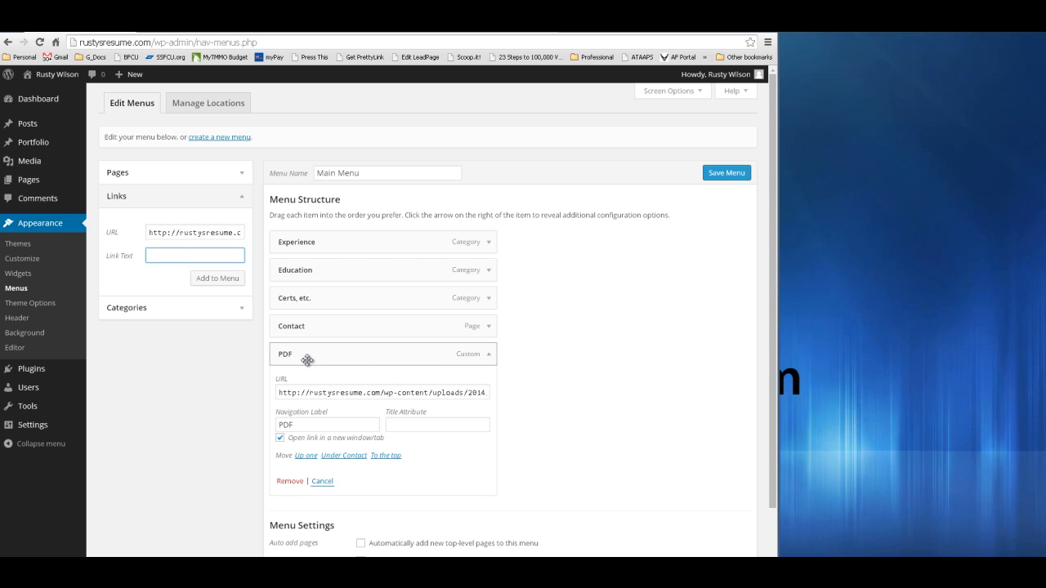
left_click(308, 424)
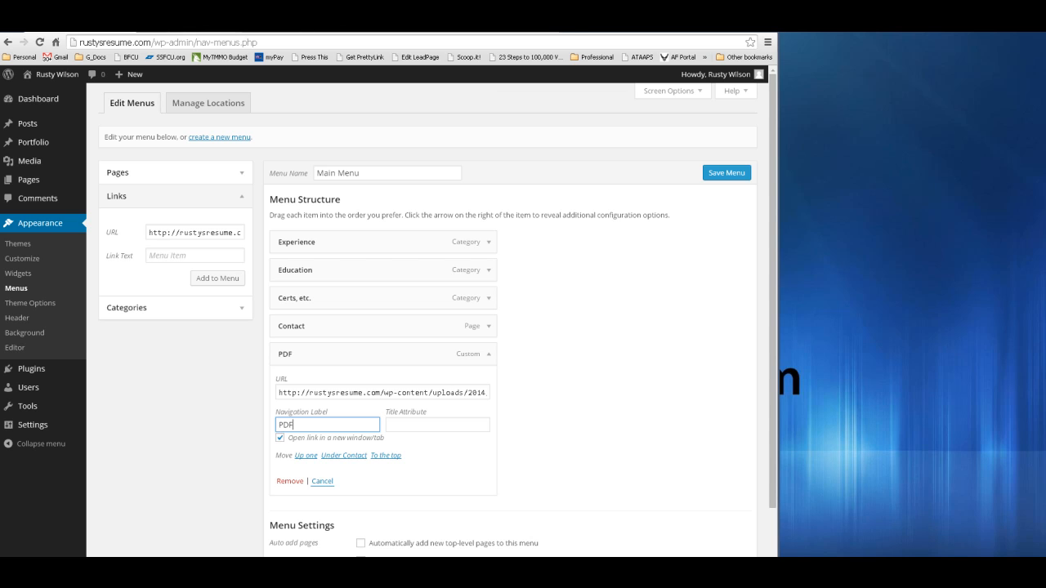
key("ctrl+shift+n")
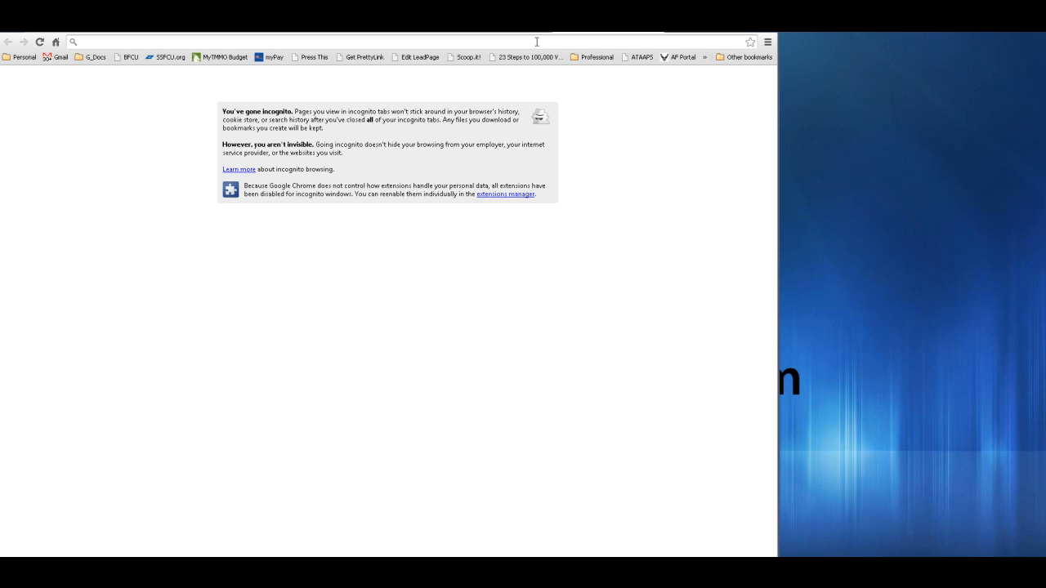
- Load rustysresume.com, follow the menu's PDF link to the resume, then return home
type("rusty")
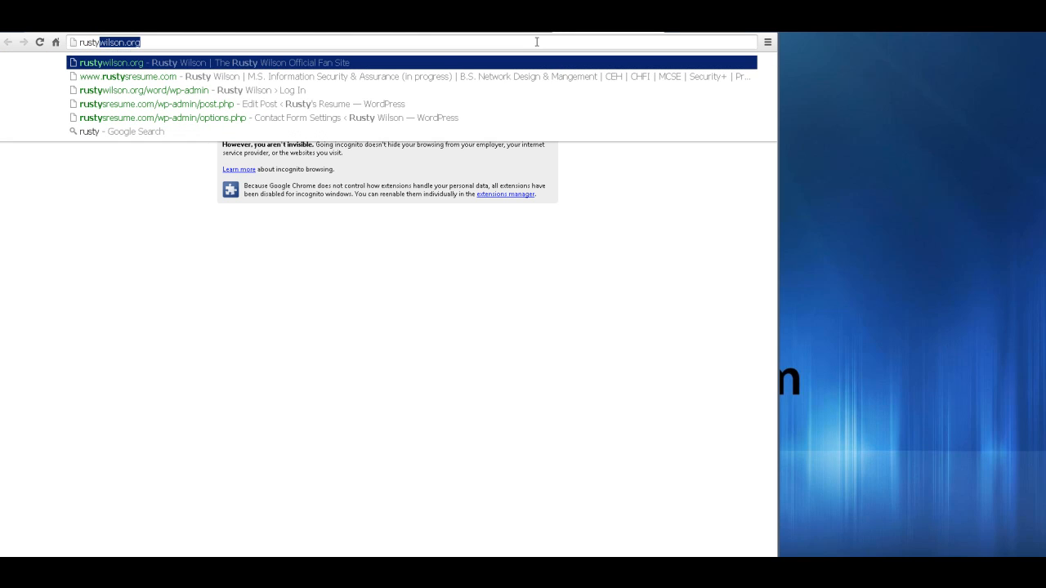
type("sr")
key("Return")
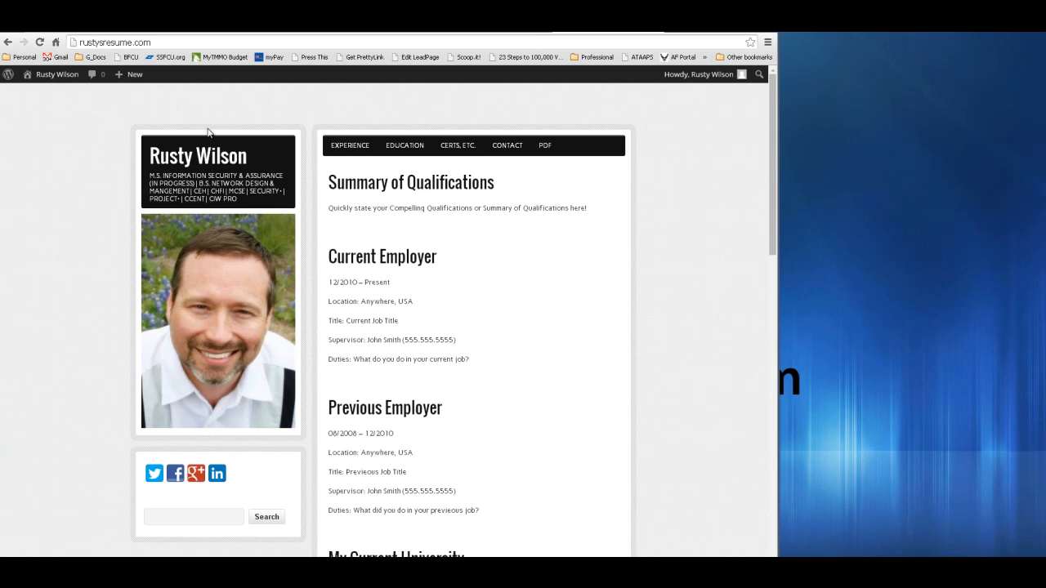
left_click(545, 148)
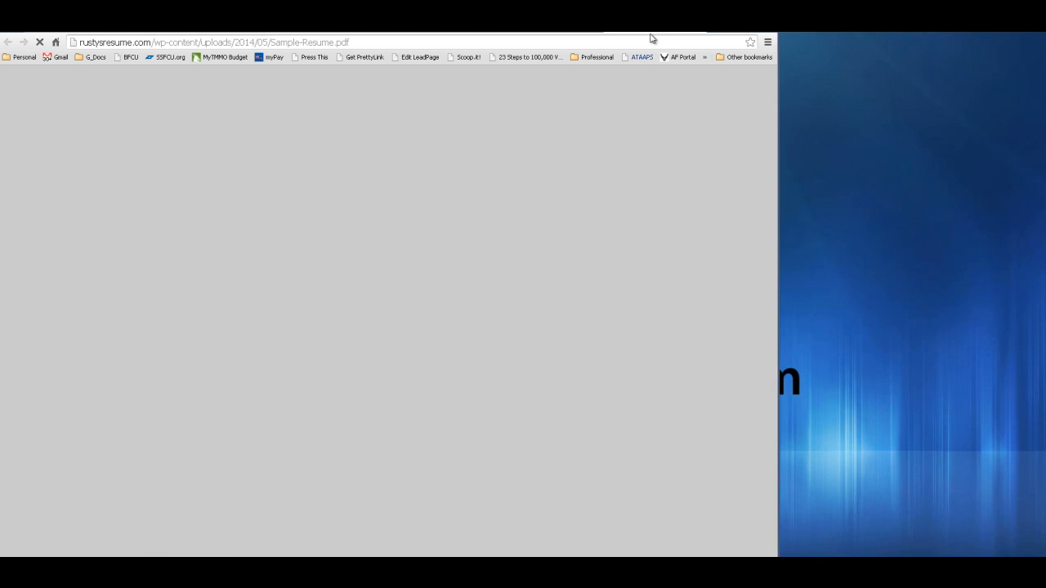
key("alt+Left")
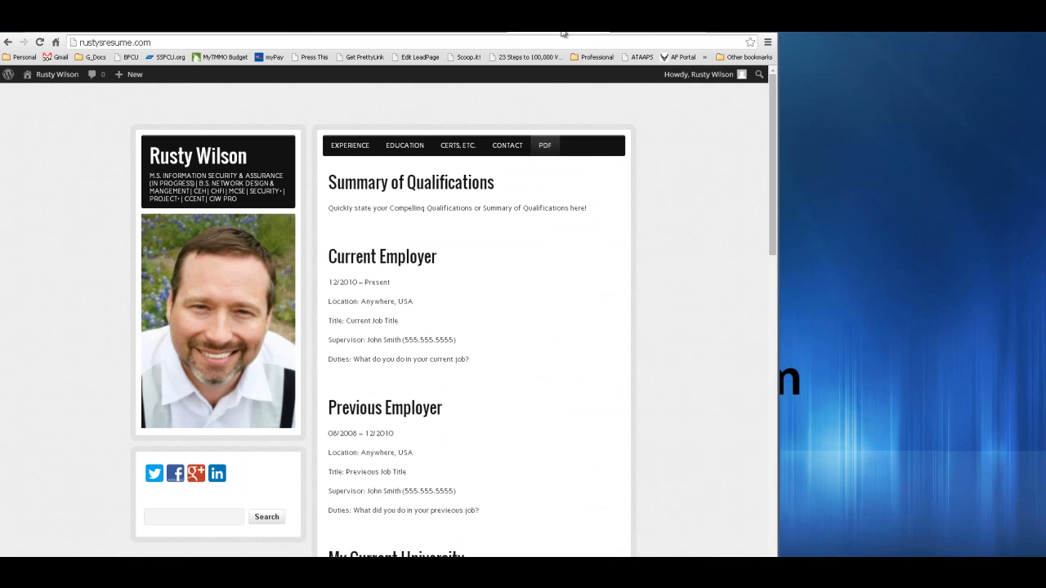
- Browse the Education, Certs, etc. and Experience pages, then scroll the home page
left_click(406, 146)
left_click(448, 148)
left_click(358, 150)
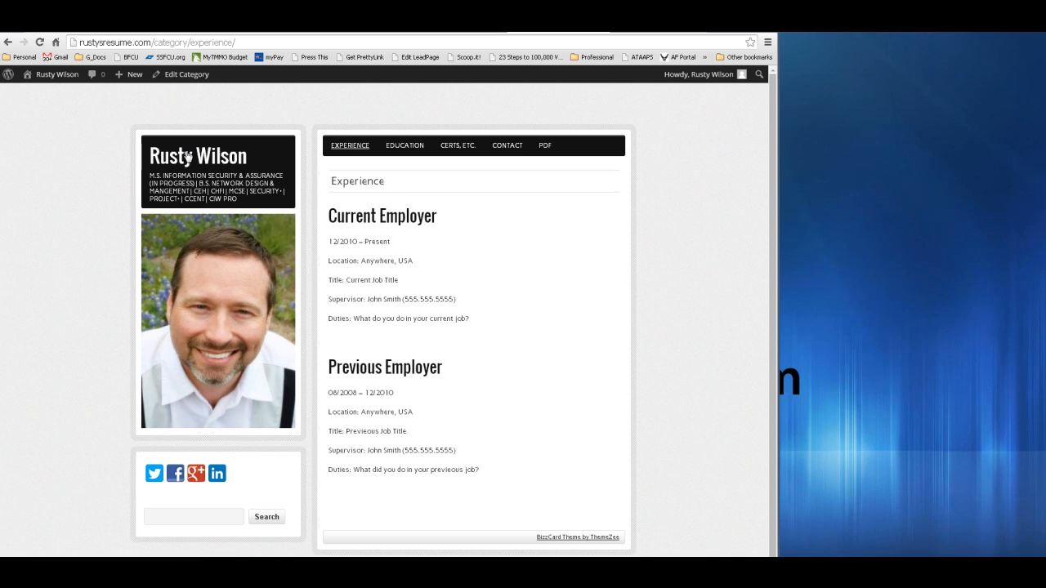
left_click(214, 163)
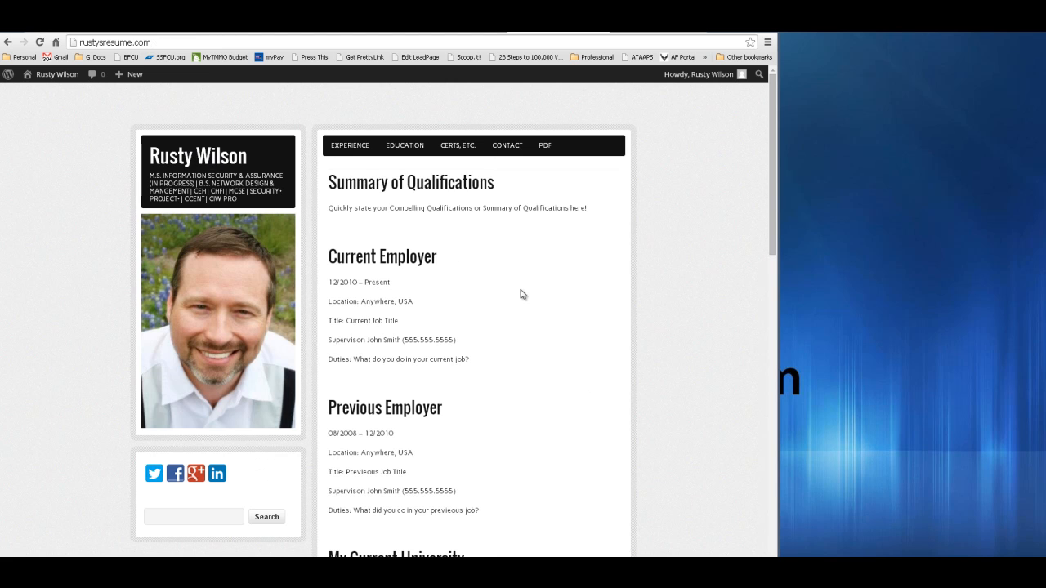
scroll(591, 403, "down", 7)
scroll(590, 405, "up", 10)
scroll(591, 419, "down", 5)
scroll(591, 417, "up", 5)
- Check the tab showing Sample-Resume.pdf, then return to the WordPress menu editor
left_click(630, 31)
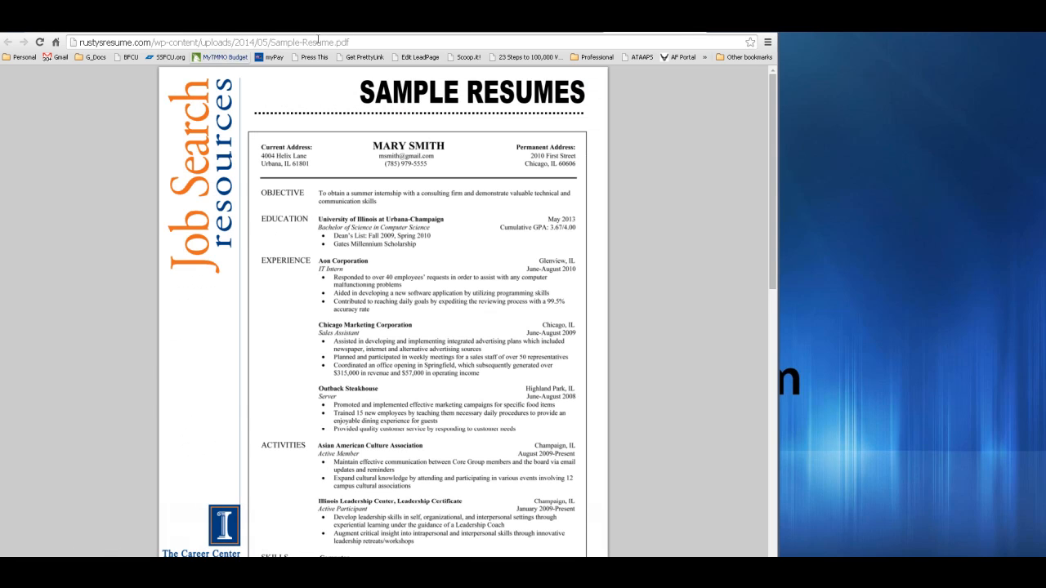
mouse_move(667, 555)
left_click(7, 41)
left_click(53, 36)
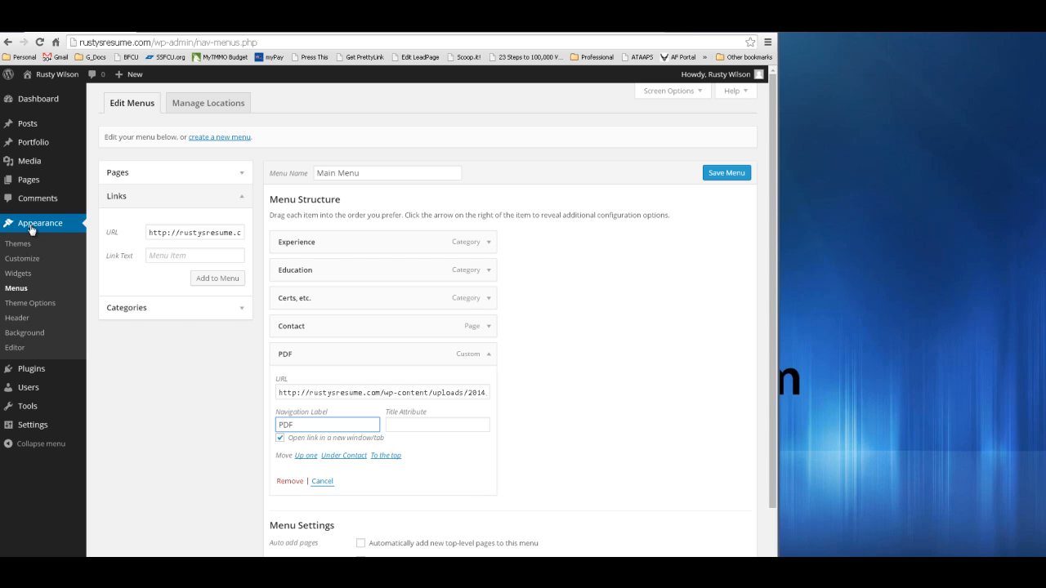
- In zeeBizzCard Theme Options, review the General footer box, then show the Colors settings
left_click(25, 305)
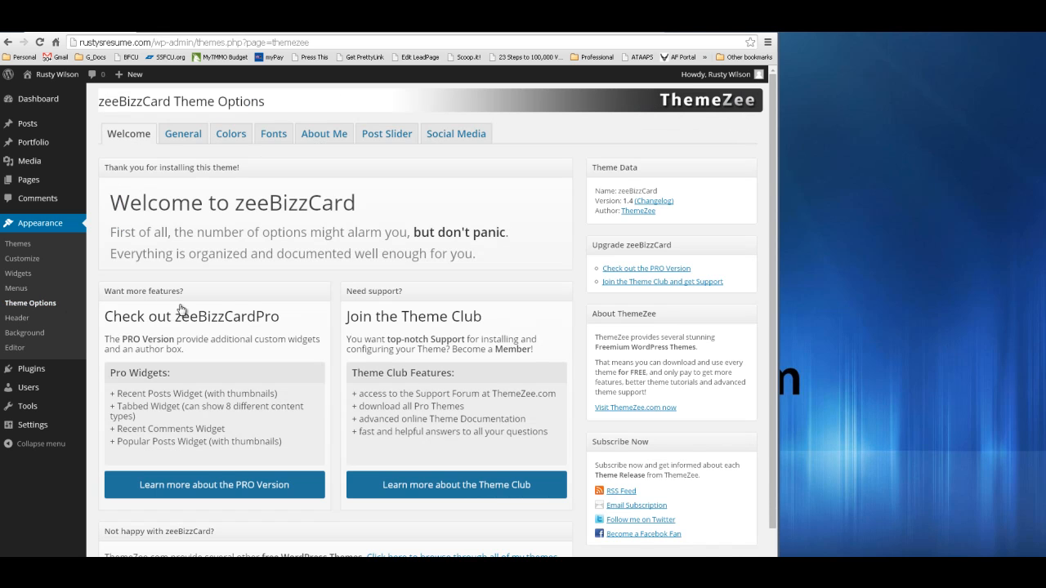
left_click(186, 136)
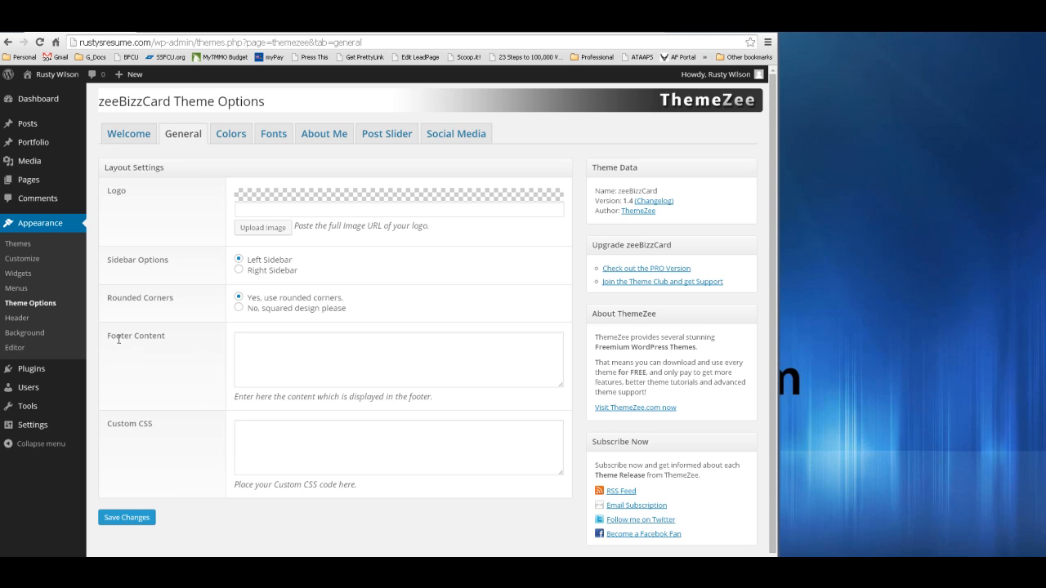
left_click(434, 356)
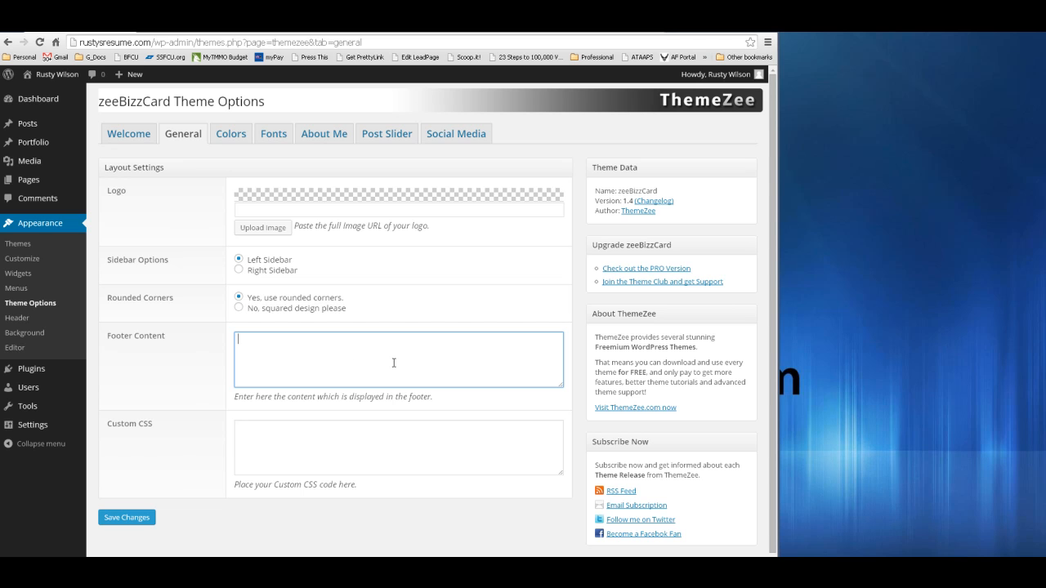
left_click(221, 136)
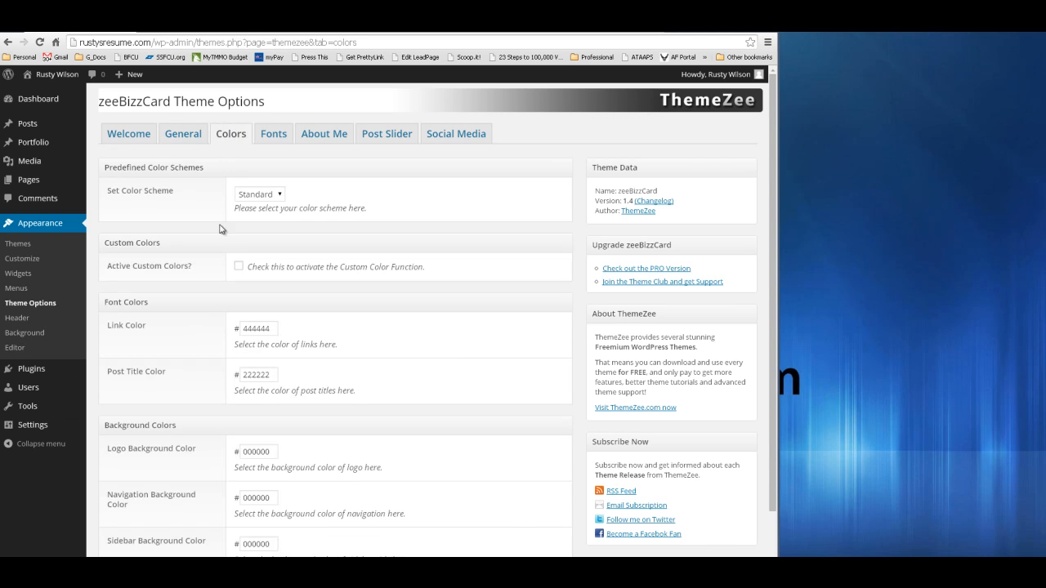
- Save the zeeBizzCard colour scheme as Blue and view the now-blue live resume site
left_click(280, 197)
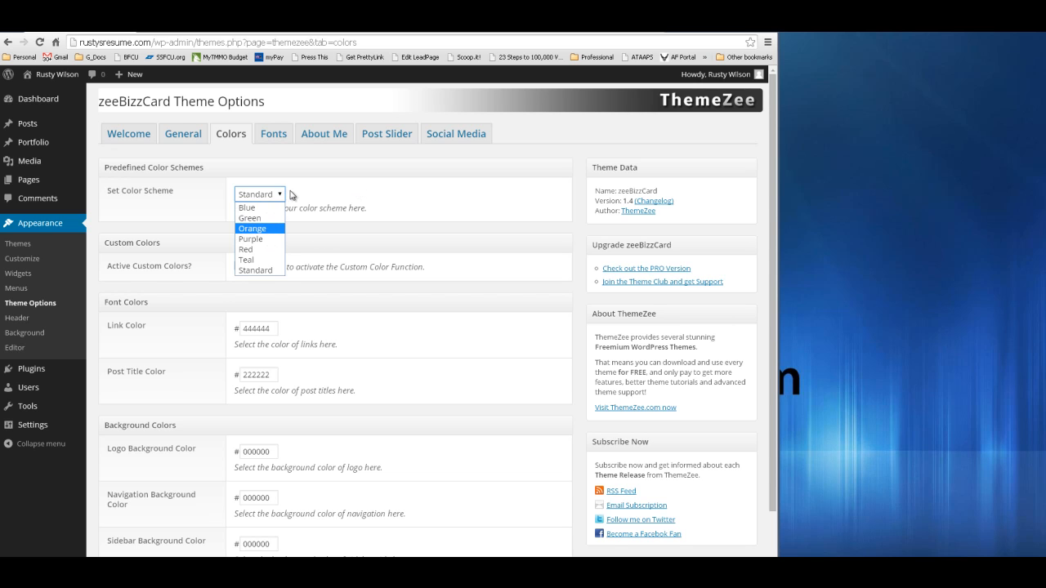
left_click(270, 208)
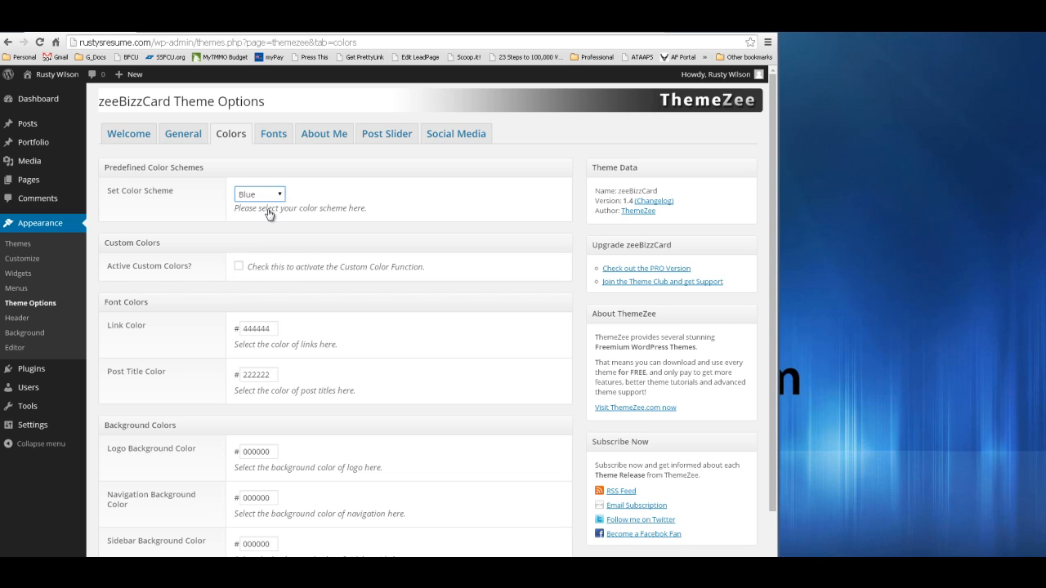
scroll(421, 236, "down", 2)
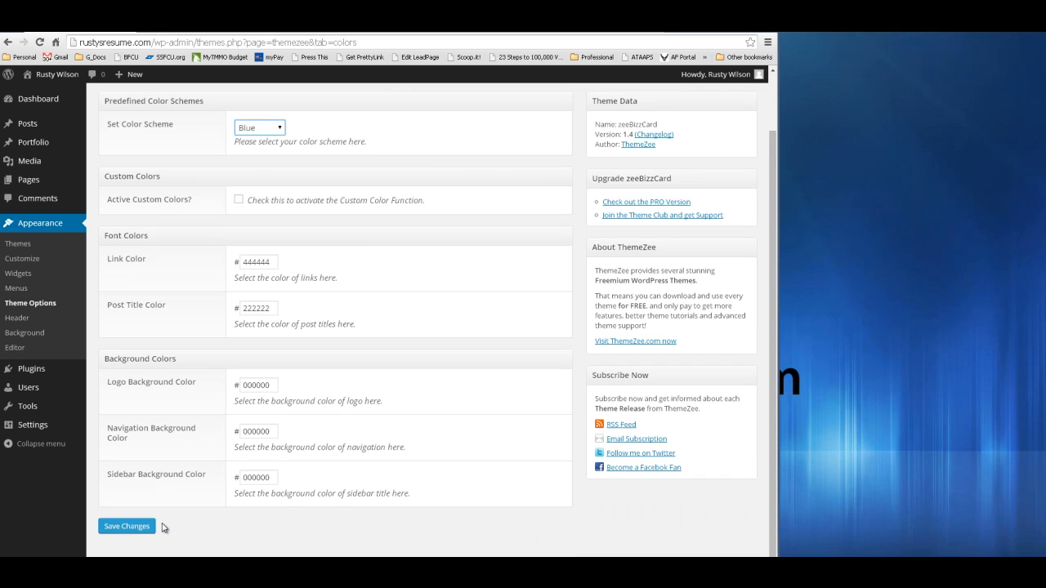
left_click(128, 525)
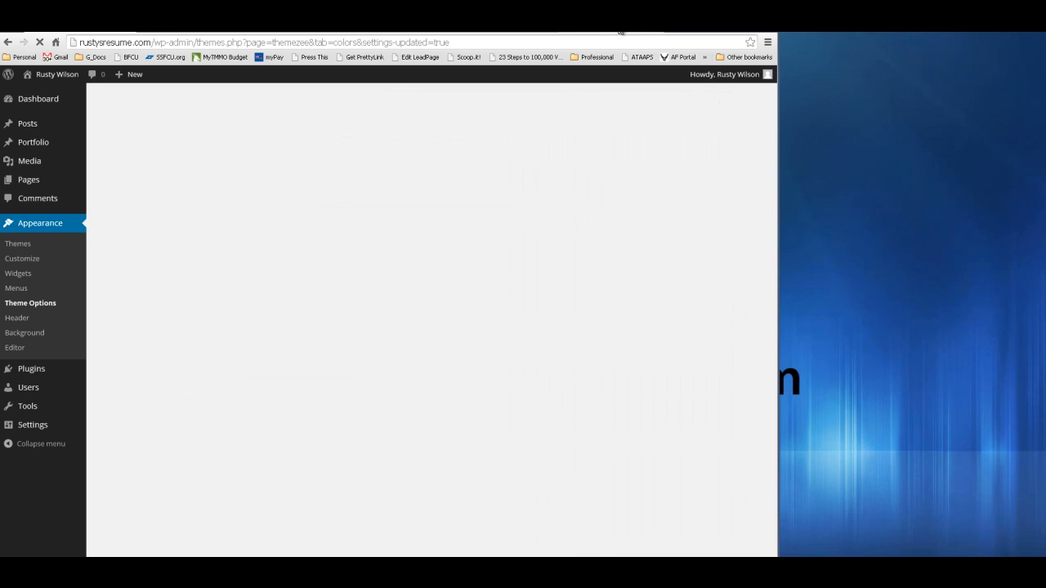
left_click(618, 31)
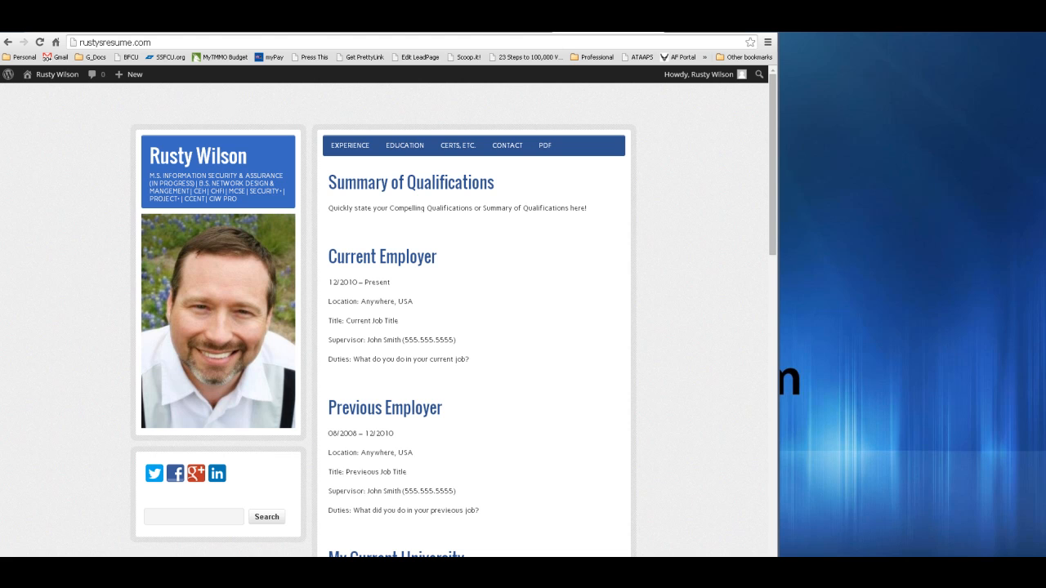
- Return to the Theme Options Colors page, scroll through it, and show the Fonts settings
left_click(270, 33)
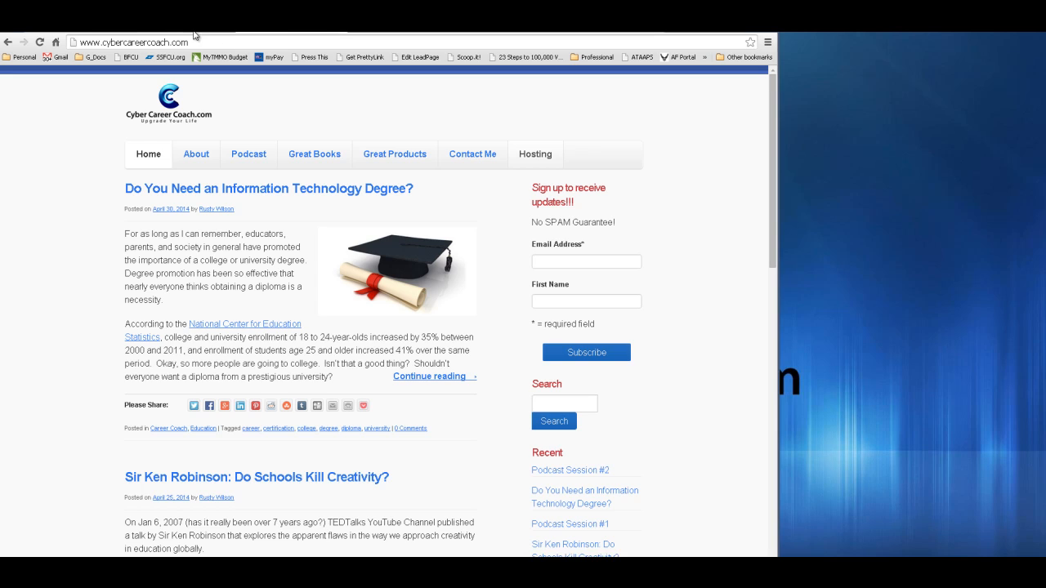
left_click(195, 33)
left_click(226, 33)
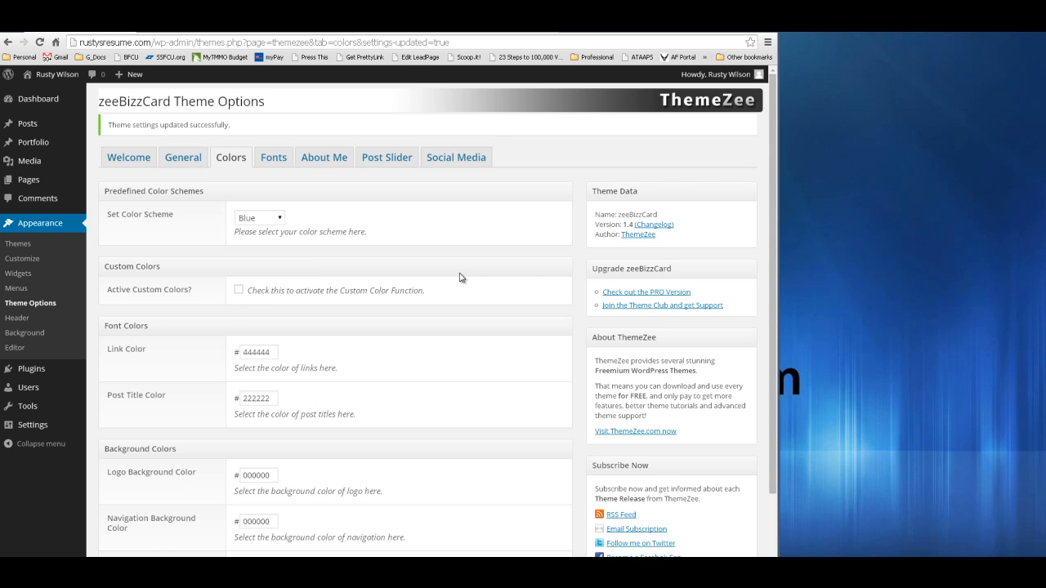
scroll(458, 276, "down", 1)
scroll(425, 290, "down", 1)
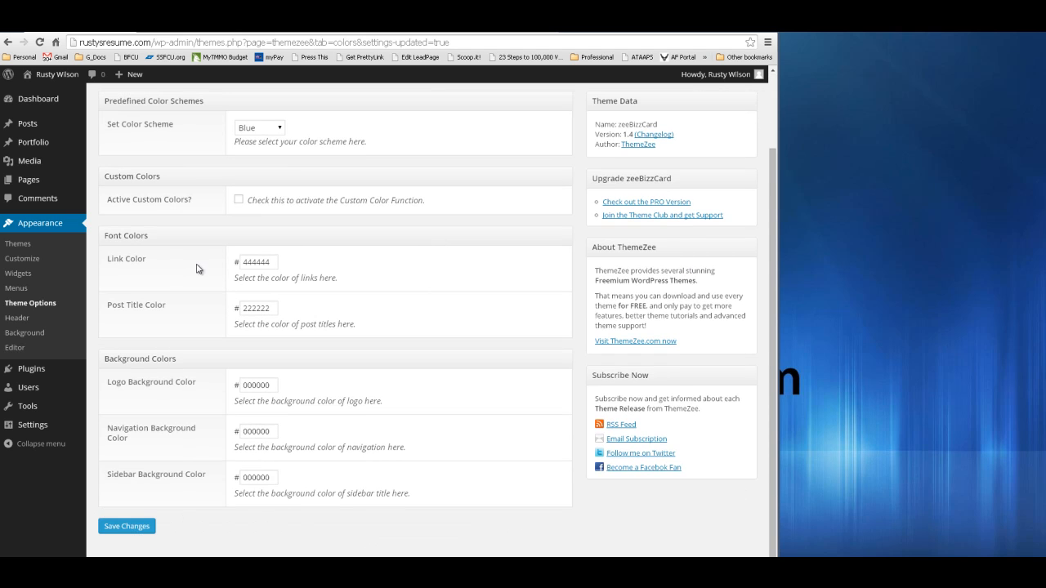
scroll(343, 351, "up", 1)
left_click(278, 163)
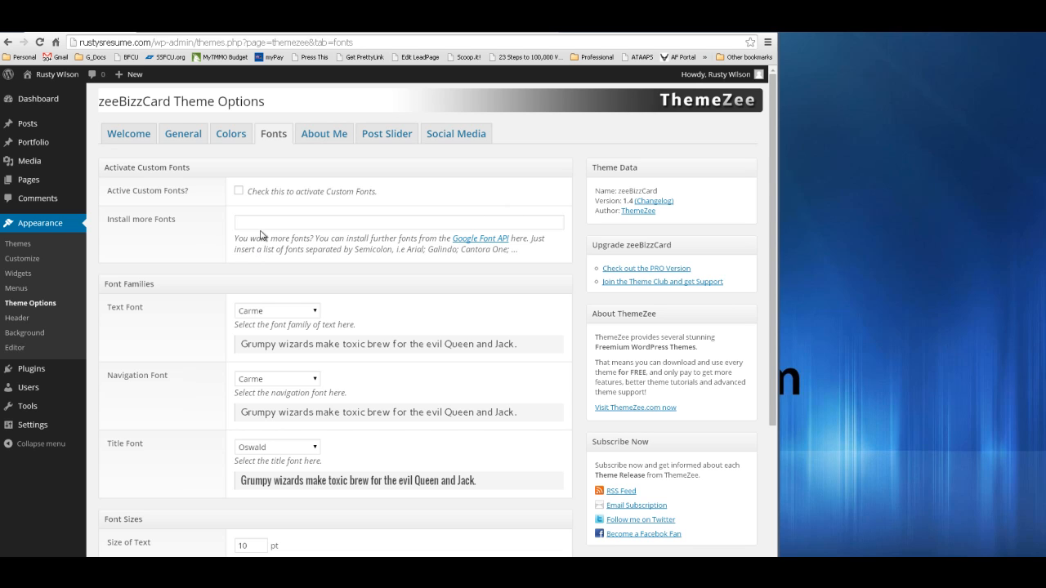
- Leave the text font as Carme, then show the Social Media profile settings
left_click(315, 311)
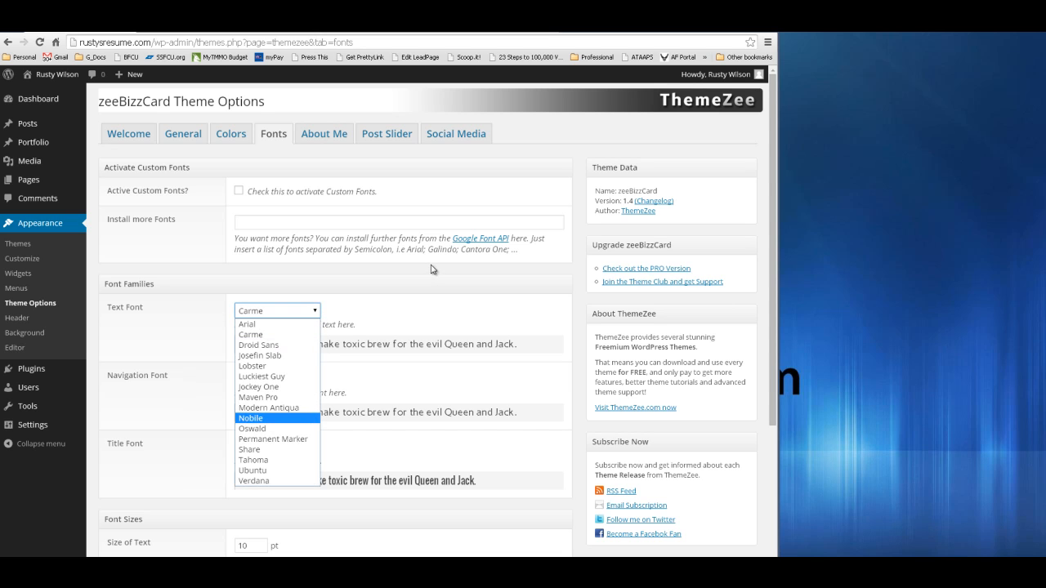
left_click(422, 299)
scroll(413, 436, "down", 2)
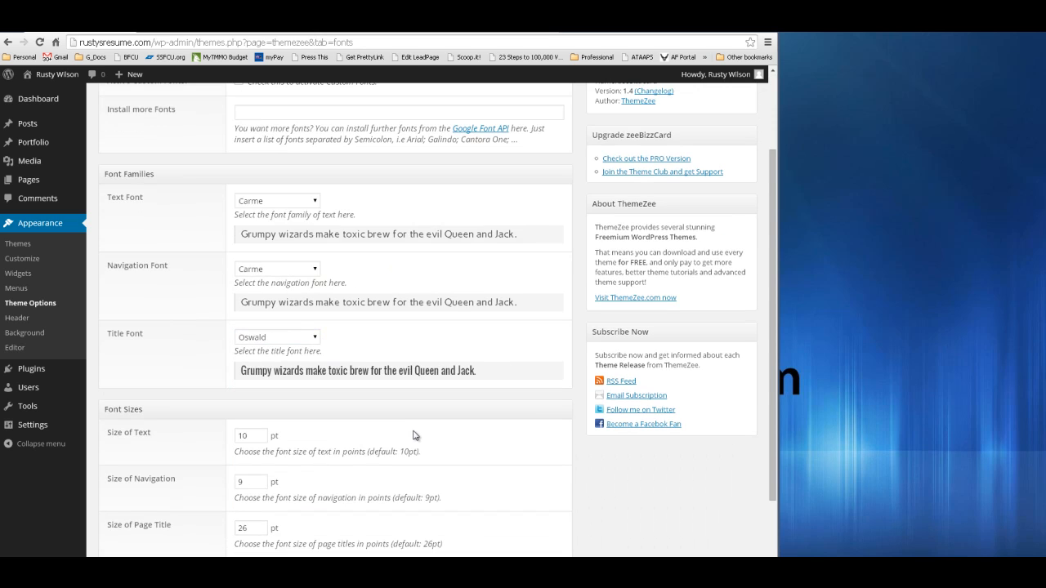
scroll(412, 436, "down", 2)
scroll(413, 435, "up", 4)
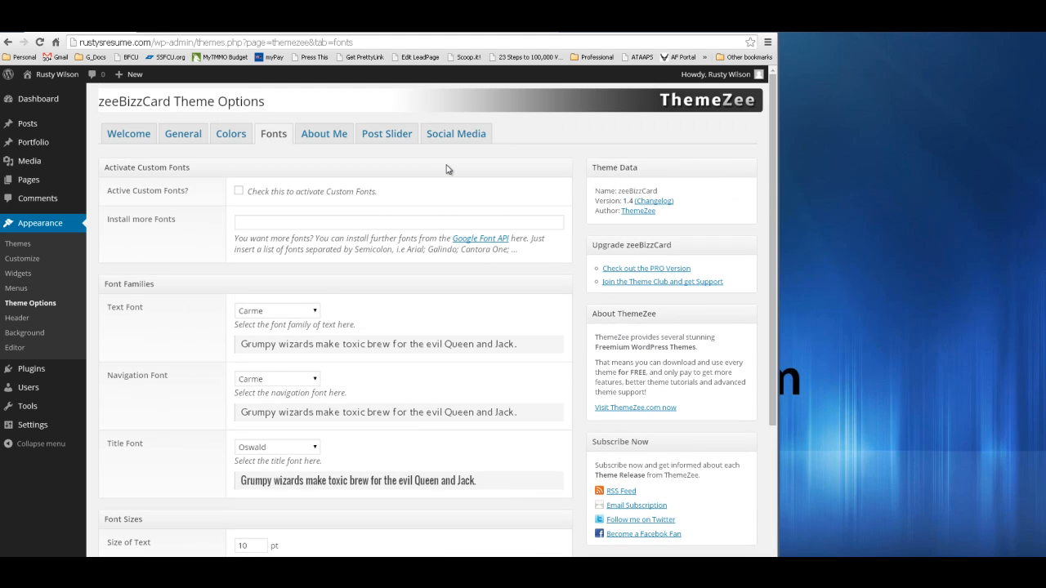
left_click(468, 135)
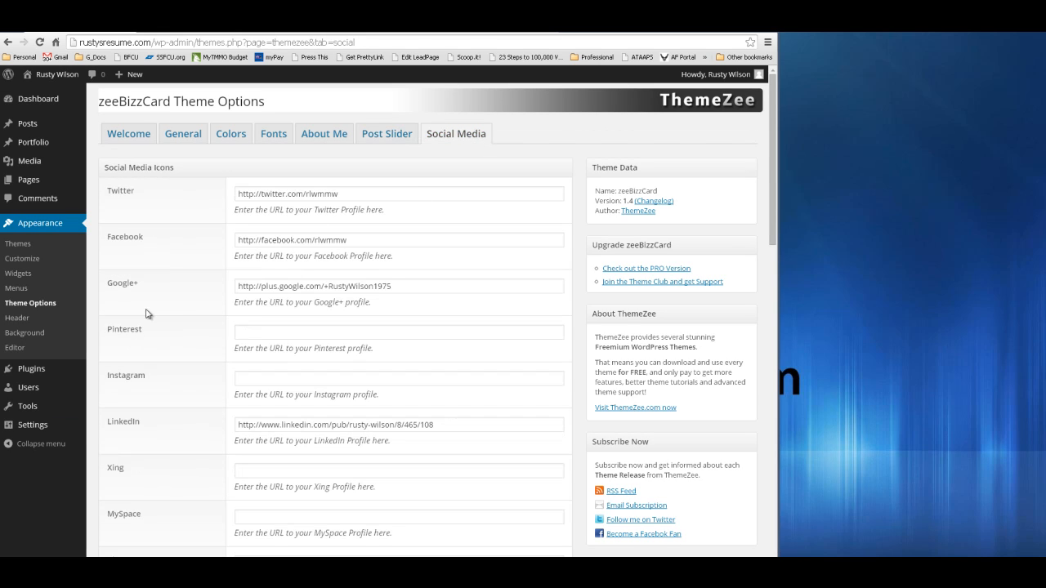
scroll(167, 325, "down", 4)
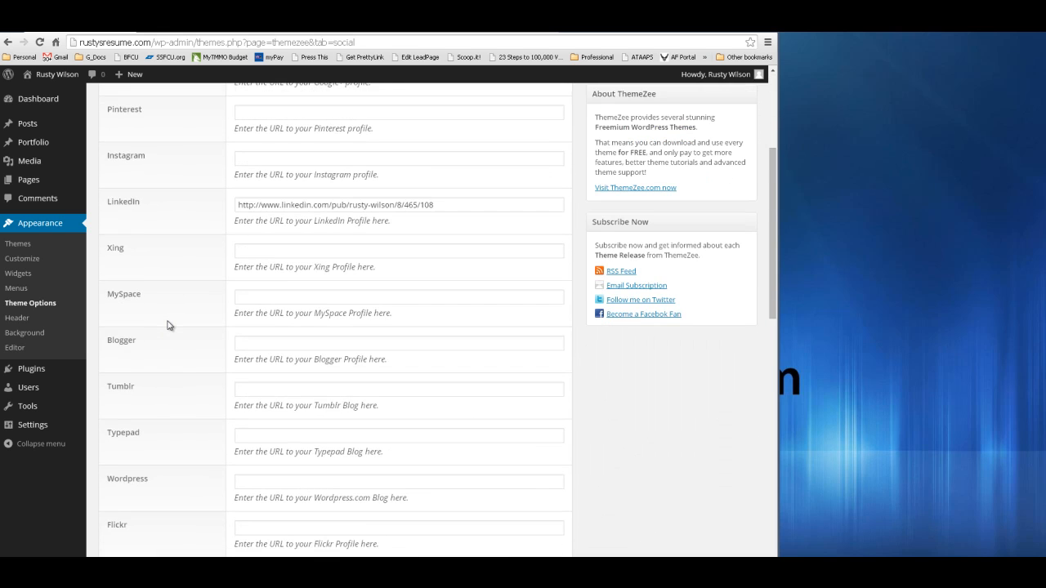
scroll(168, 325, "down", 4)
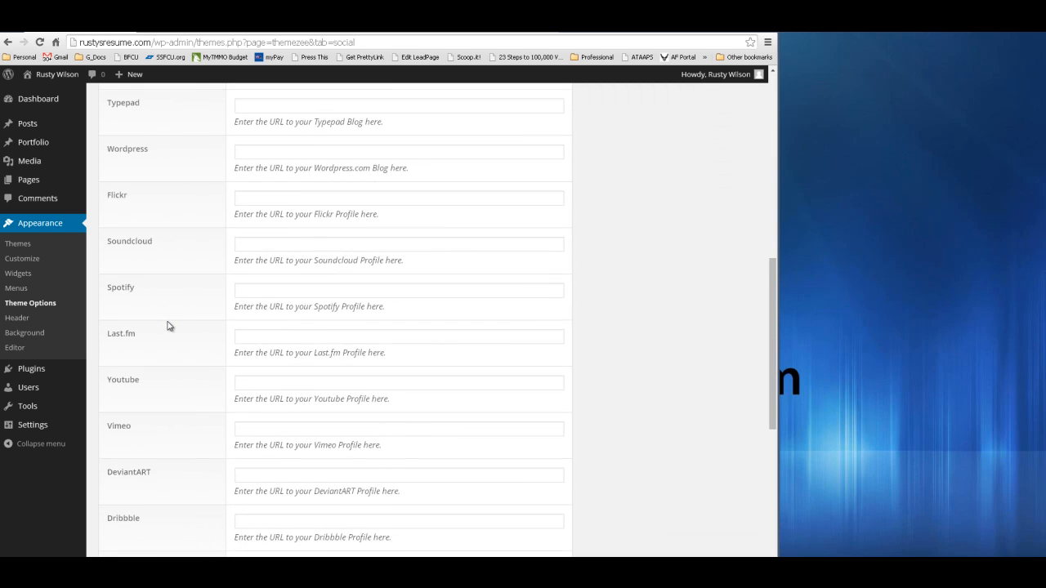
scroll(168, 325, "down", 4)
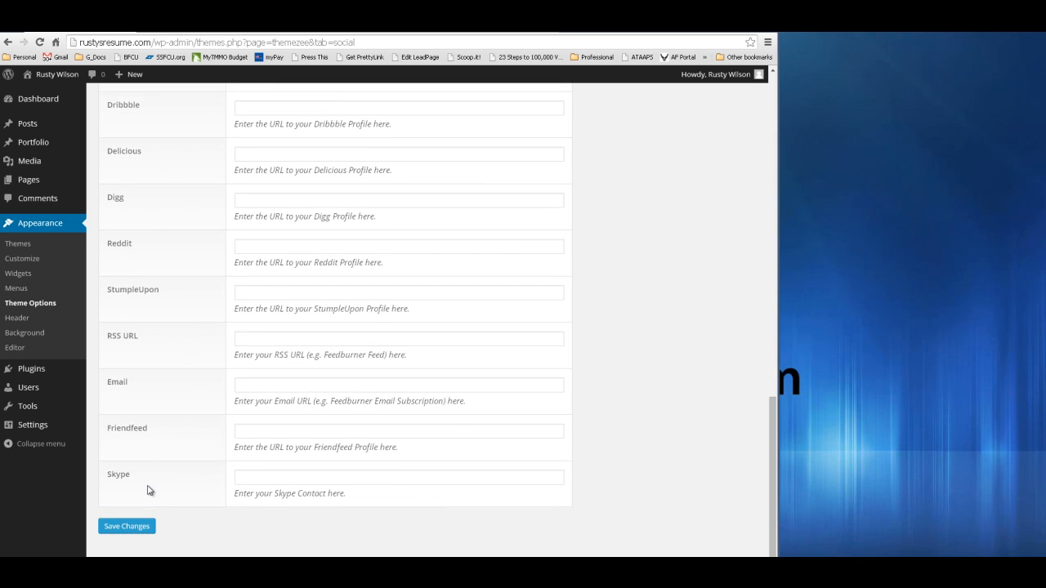
scroll(197, 418, "up", 15)
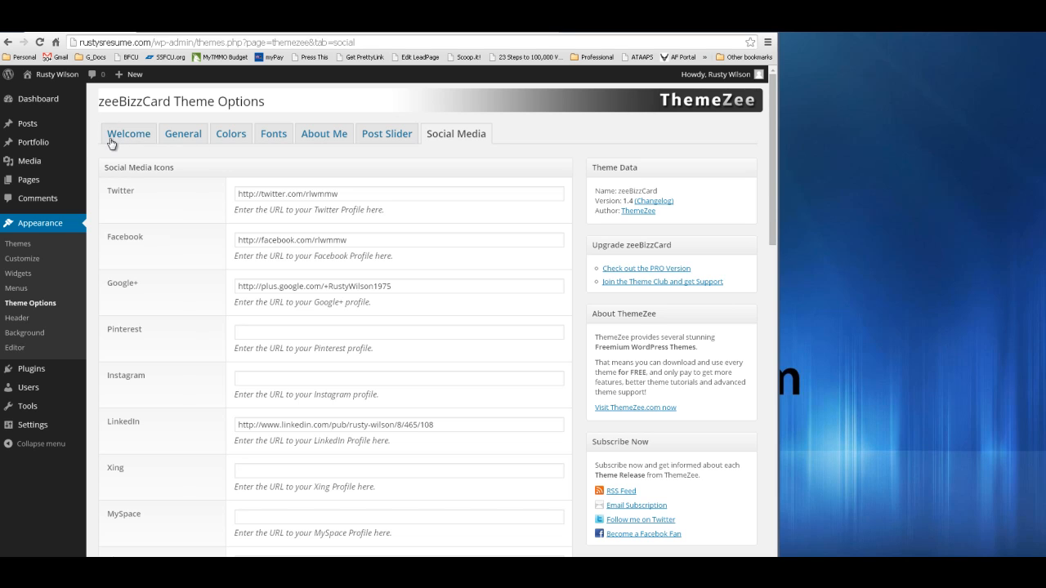
- From the theme's Welcome page, visit the live site and view its Experience and Education pages
left_click(127, 134)
scroll(513, 319, "down", 1)
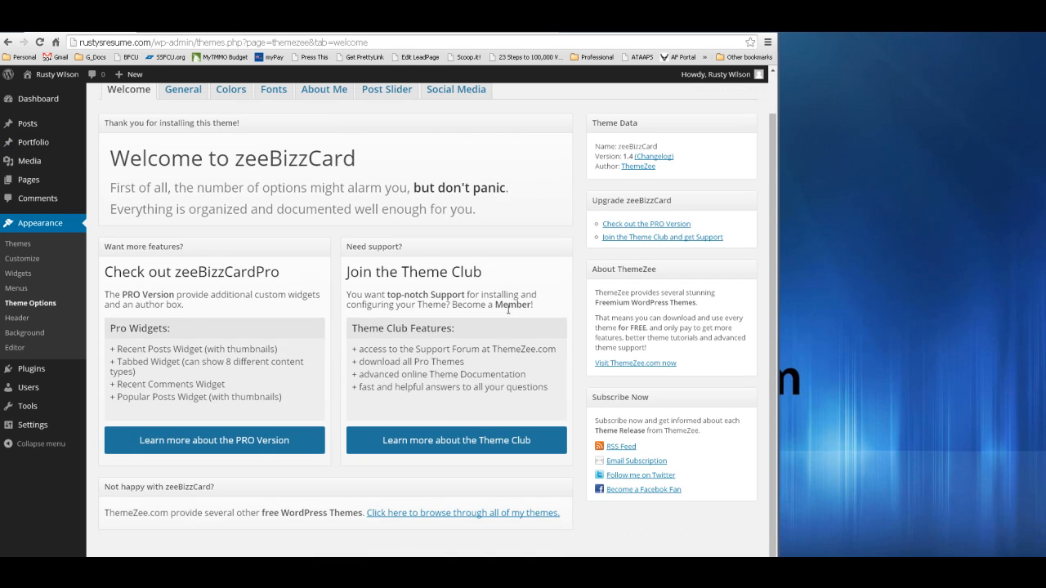
left_click(46, 78)
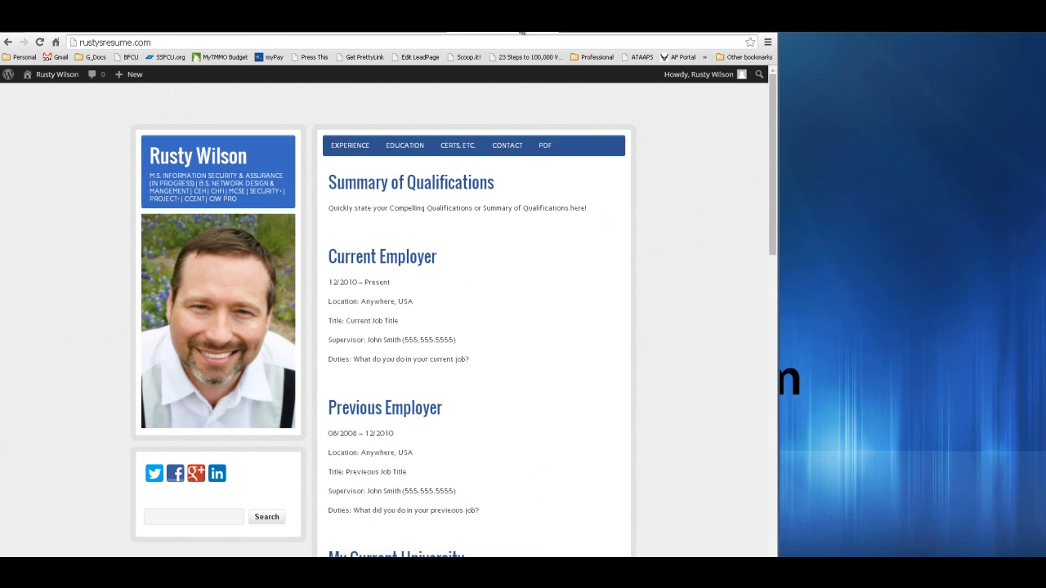
left_click(350, 148)
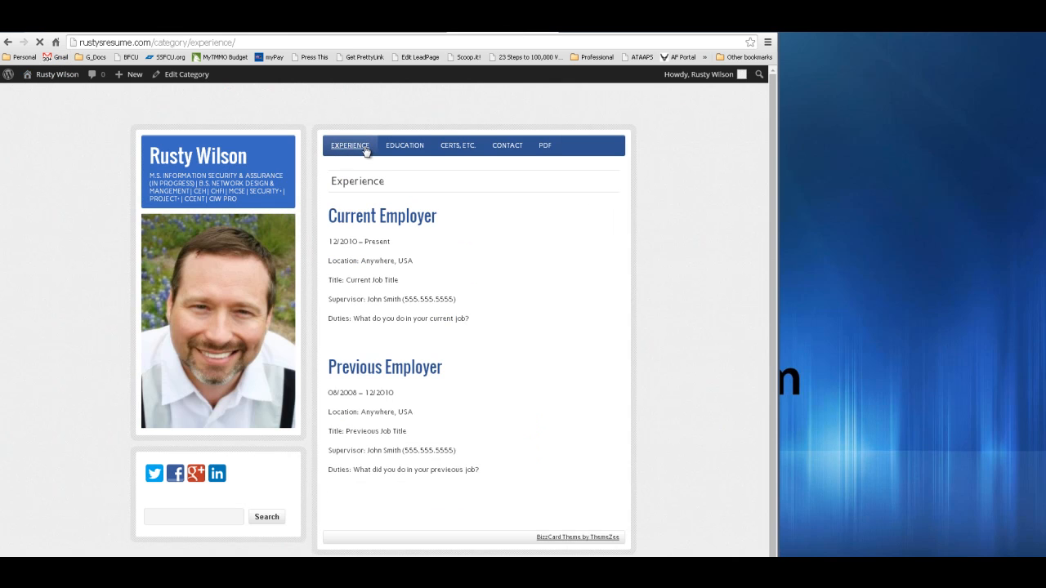
left_click(398, 147)
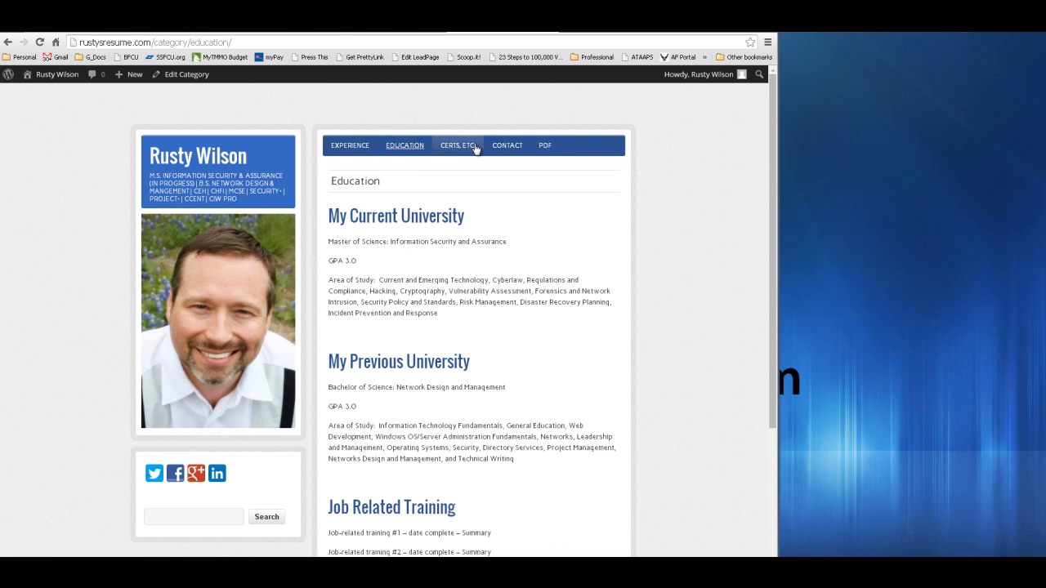